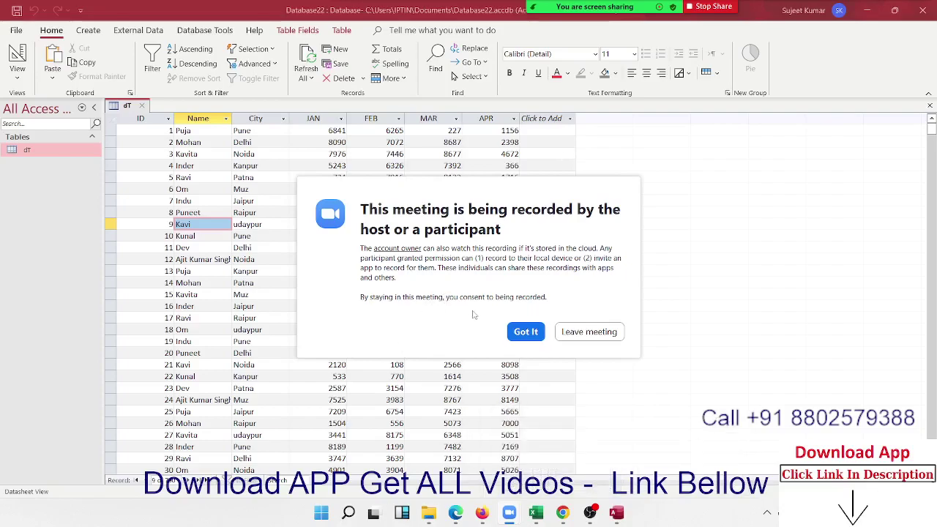
Dismiss the recording notice and browse the table's records and ribbon tabs.
{"action": "left_click", "coordinate": [532, 339]}
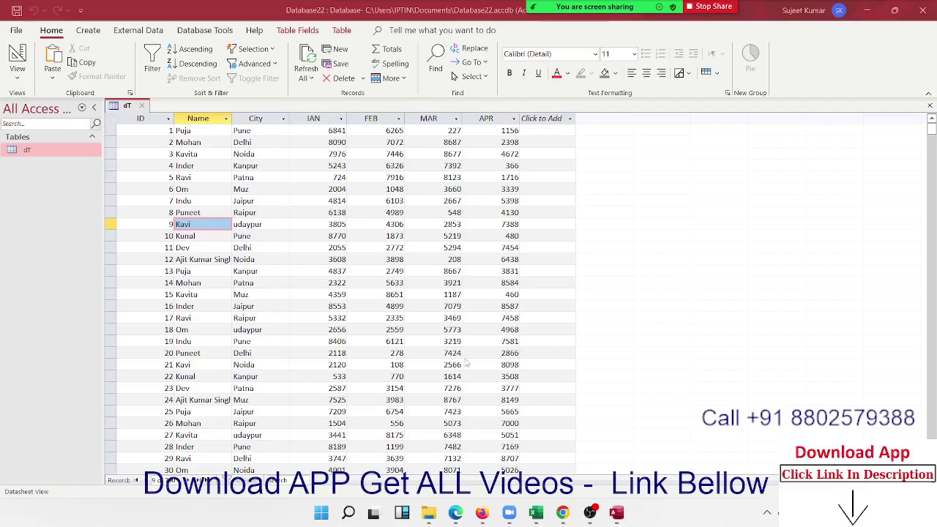
{"action": "left_click", "coordinate": [177, 190]}
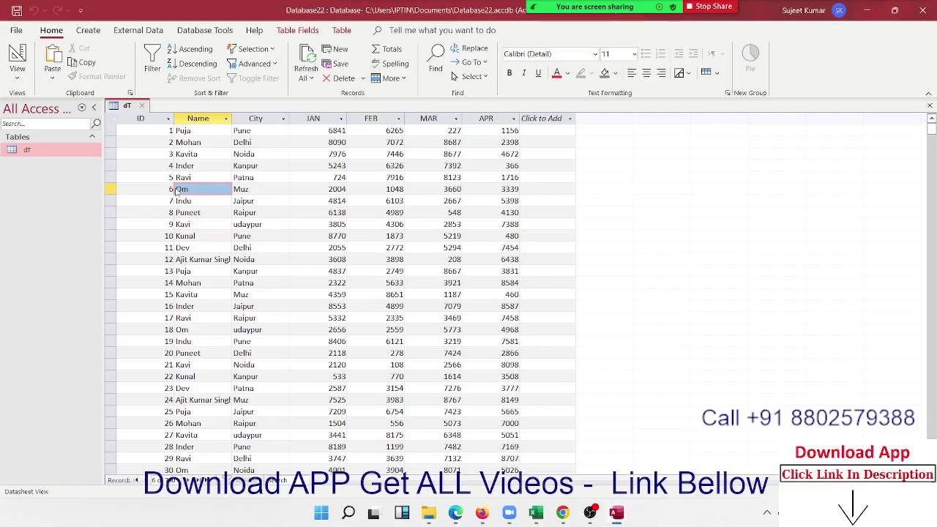
{"action": "left_click", "coordinate": [209, 270]}
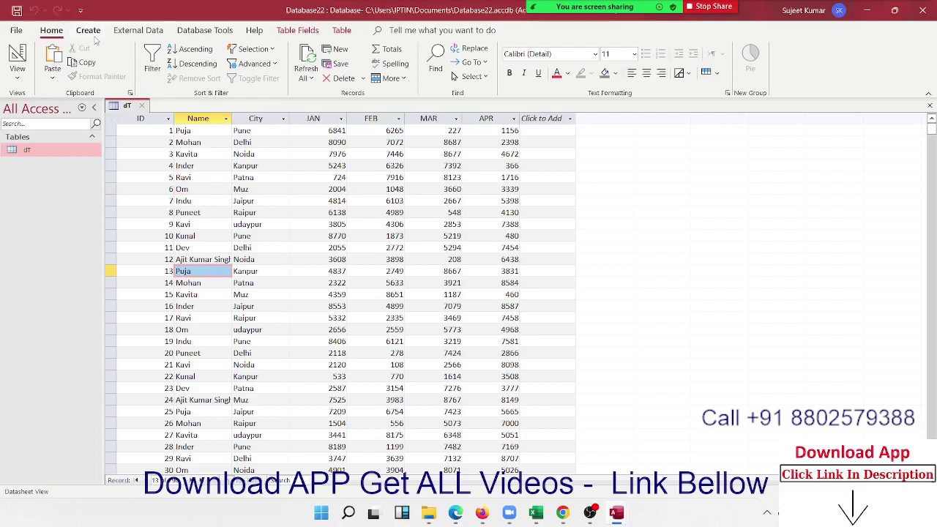
{"action": "left_click", "coordinate": [297, 30]}
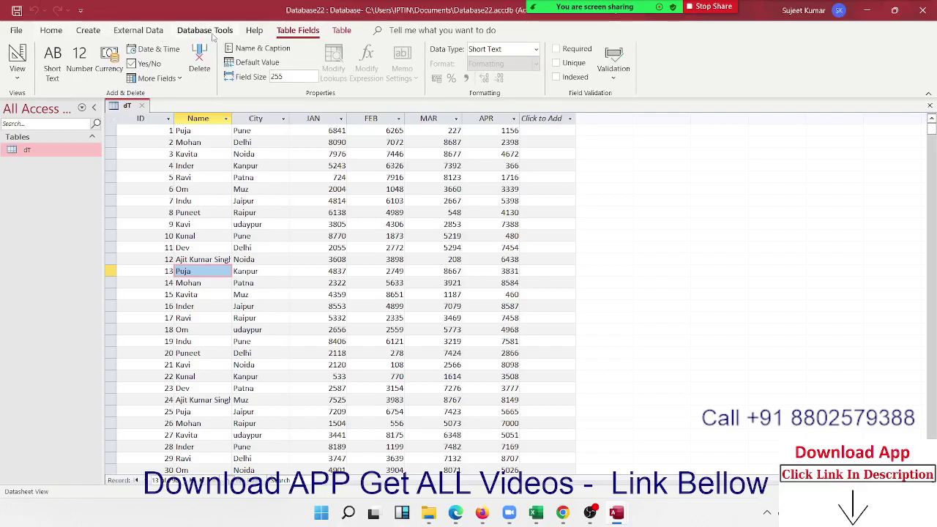
{"action": "left_click", "coordinate": [206, 177]}
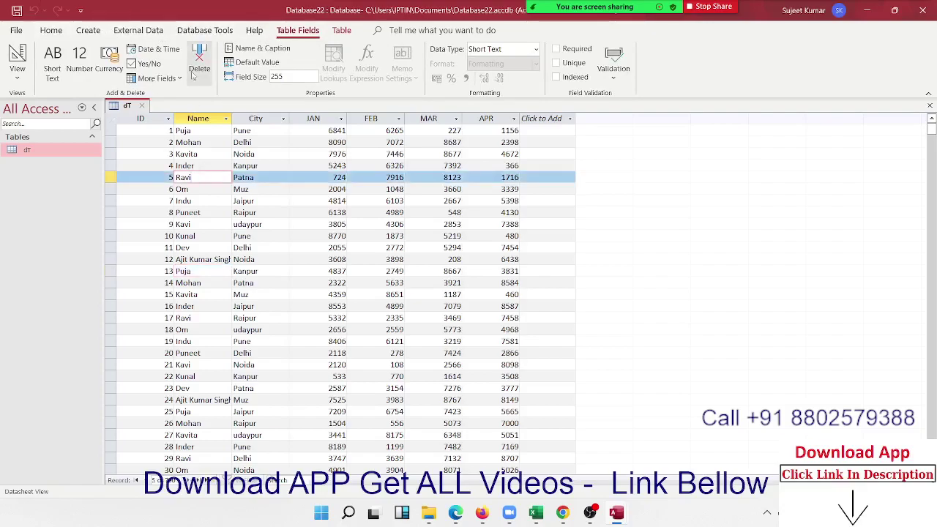
{"action": "left_click", "coordinate": [204, 30]}
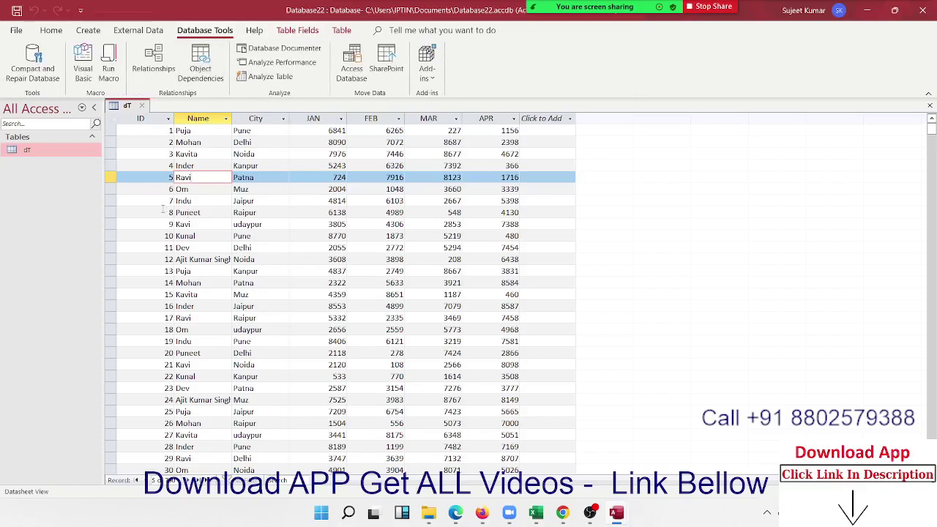
{"action": "left_click", "coordinate": [50, 32]}
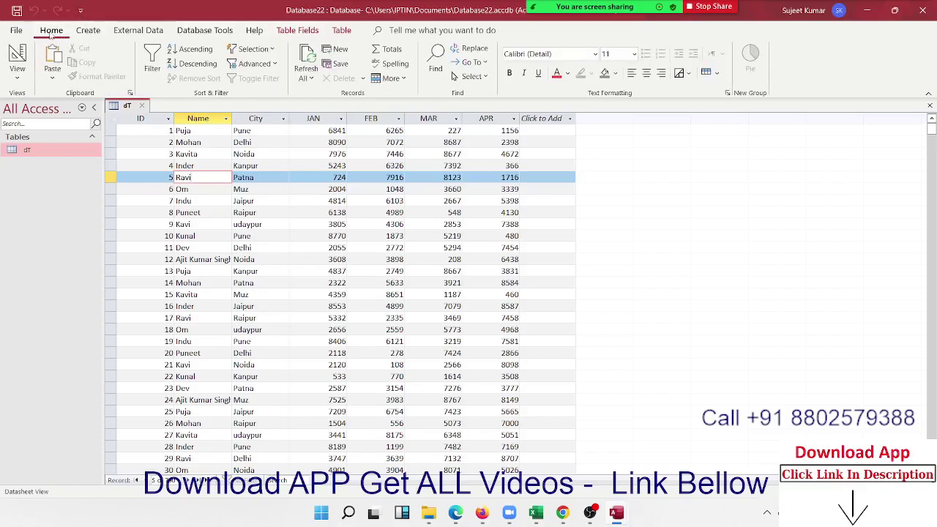
View the Customize Ribbon settings in Access Options, then open the VBA editor with Alt+F11.
{"action": "left_click", "coordinate": [16, 32]}
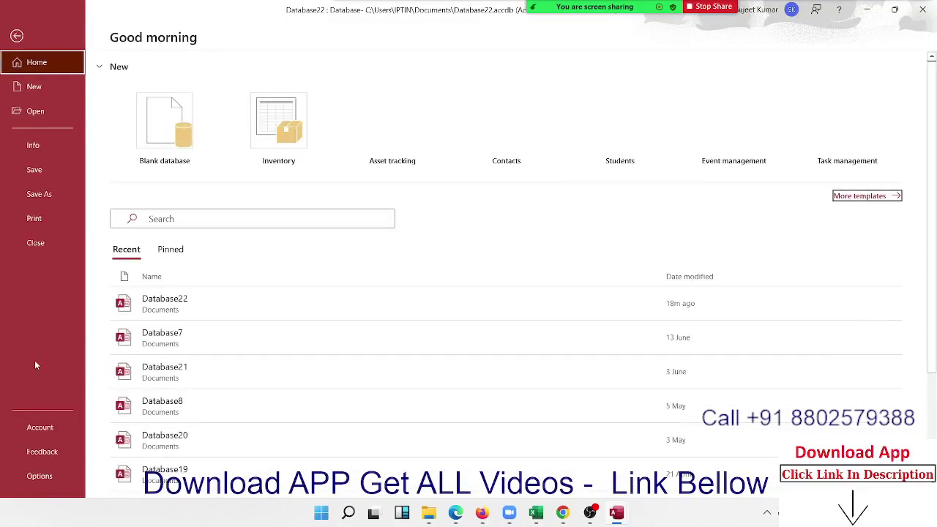
{"action": "left_click", "coordinate": [40, 476]}
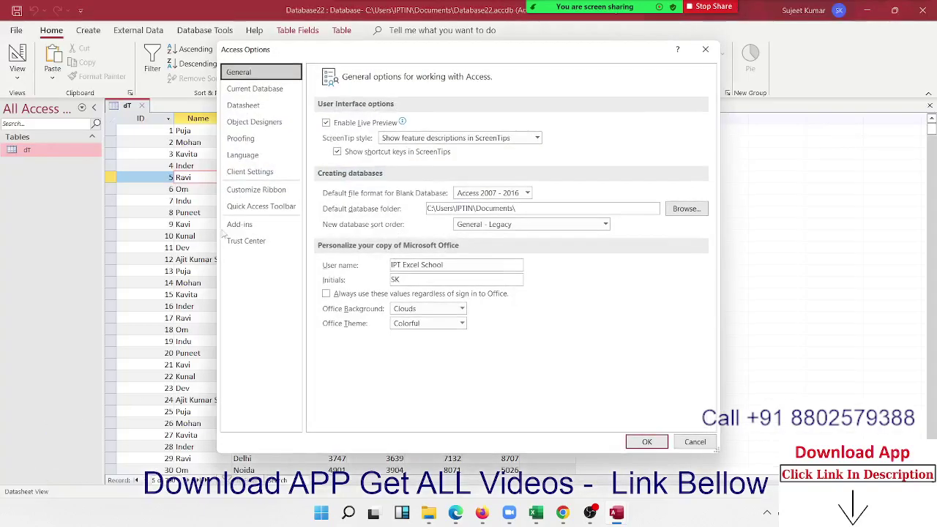
{"action": "left_click", "coordinate": [252, 191]}
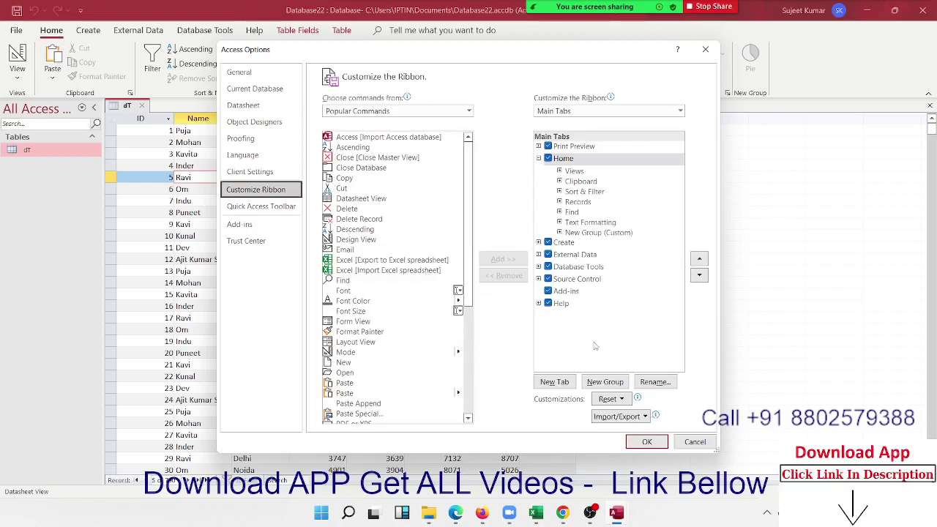
{"action": "left_click", "coordinate": [647, 442]}
{"action": "left_click", "coordinate": [251, 224]}
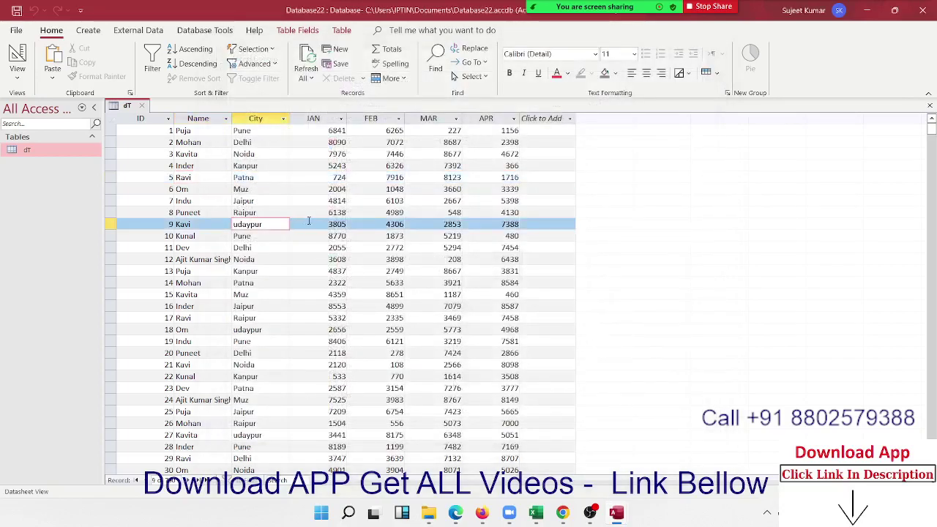
{"action": "key", "text": "alt+F11"}
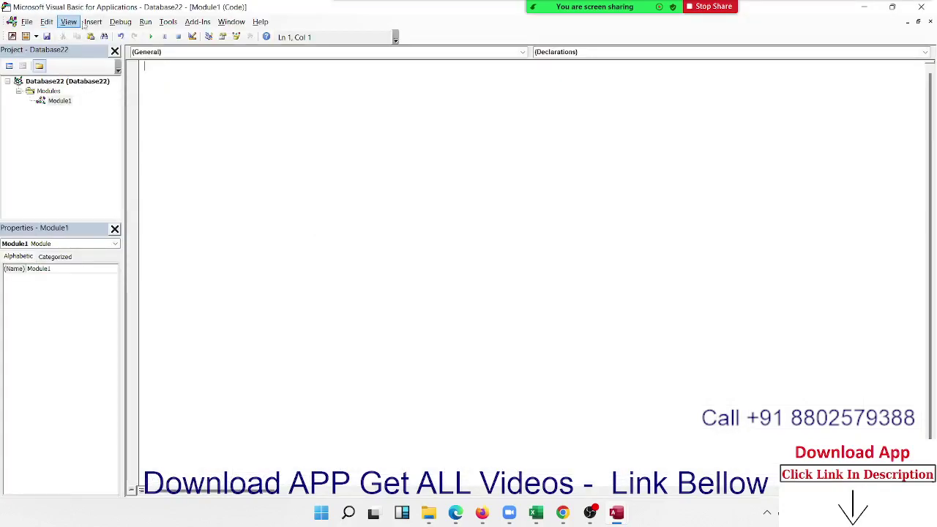
Insert a new module and declare Sub rr_1().
{"action": "left_click", "coordinate": [103, 23]}
{"action": "left_click", "coordinate": [112, 47]}
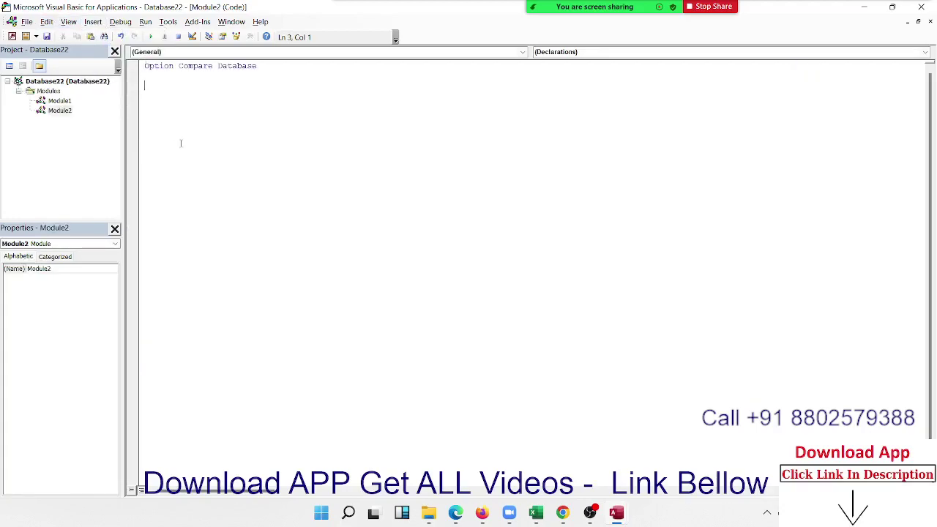
{"action": "type", "text": "su"}
{"action": "type", "text": "brr"}
{"action": "type", "text": " 1()"}
{"action": "key", "text": "Return"}
{"action": "key", "text": "Return"}
{"action": "key", "text": "Return"}
{"action": "key", "text": "Return"}
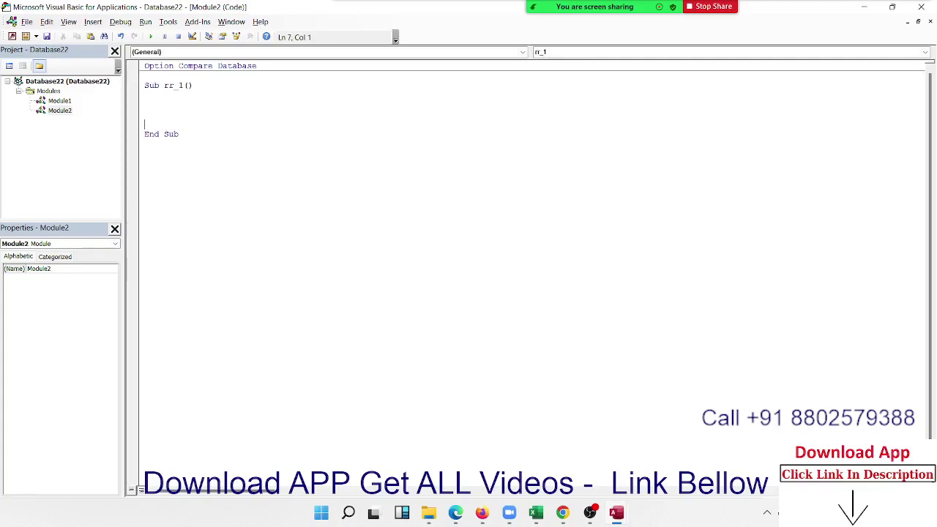
{"action": "left_click", "coordinate": [144, 105]}
Declare db As Database and rs As Recordset, and add Set db = CurrentDb.
{"action": "type", "text": "dim "}
{"action": "type", "text": "db as da"}
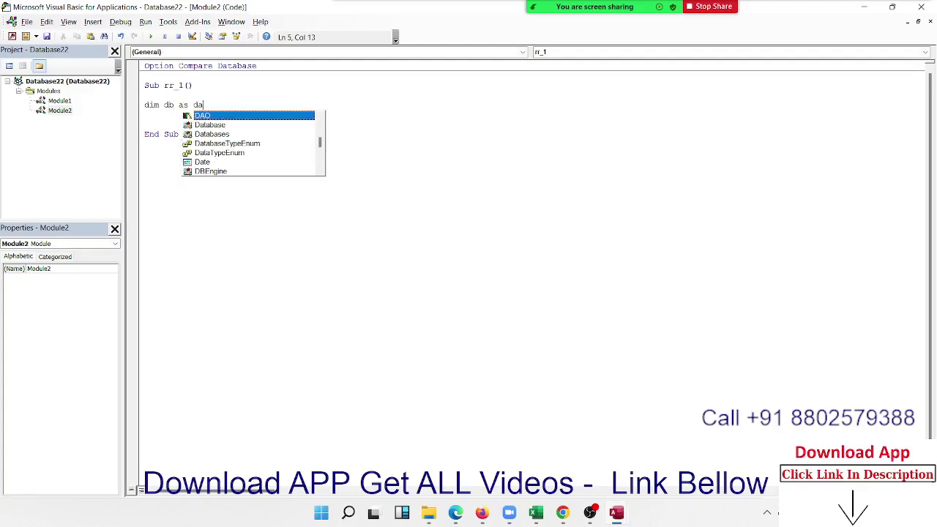
{"action": "key", "text": "Tab"}
{"action": "key", "text": "Return"}
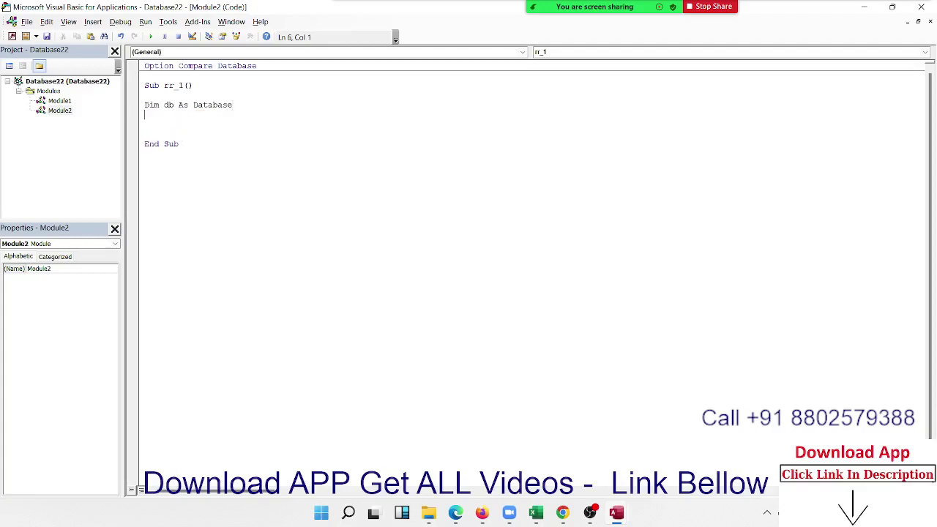
{"action": "type", "text": "dim r"}
{"action": "type", "text": "s as "}
{"action": "type", "text": "r"}
{"action": "key", "text": "Tab"}
{"action": "key", "text": "Return"}
{"action": "key", "text": "Return"}
{"action": "key", "text": "Return"}
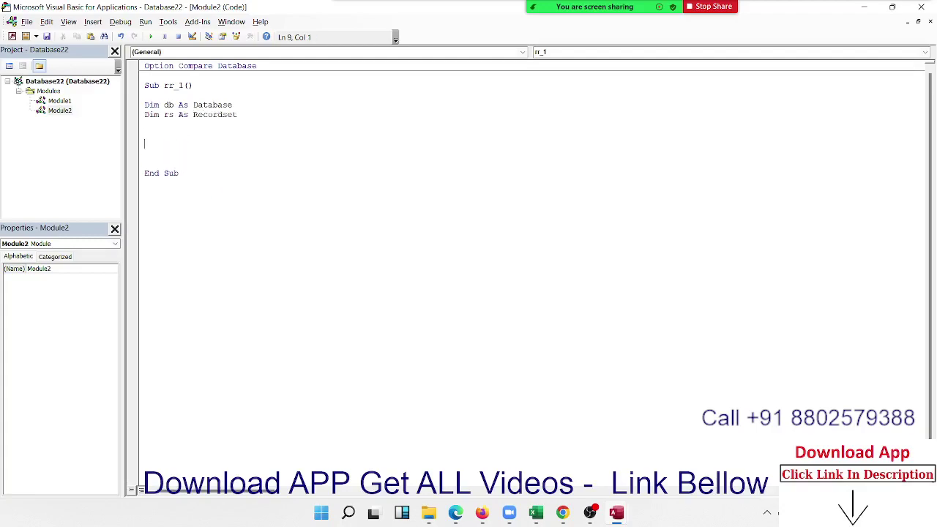
{"action": "key", "text": "Up"}
{"action": "type", "text": "set "}
{"action": "type", "text": "db"}
{"action": "type", "text": "="}
{"action": "type", "text": "c"}
{"action": "type", "text": "urren"}
{"action": "type", "text": "tdb"}
{"action": "key", "text": "Return"}
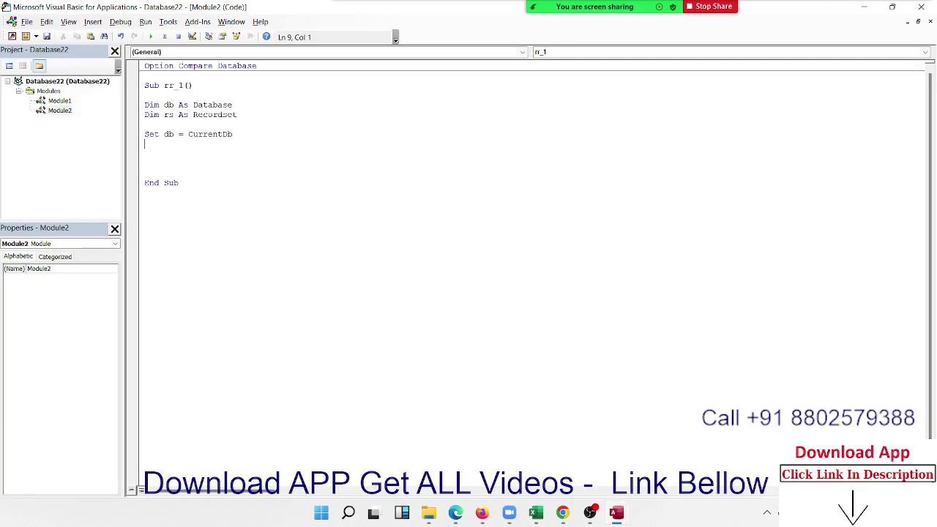
Add Set rs = db.OpenRecordset("dT") after checking the table name in Access.
{"action": "type", "text": "set "}
{"action": "type", "text": "rs="}
{"action": "type", "text": "db"}
{"action": "type", "text": ".op"}
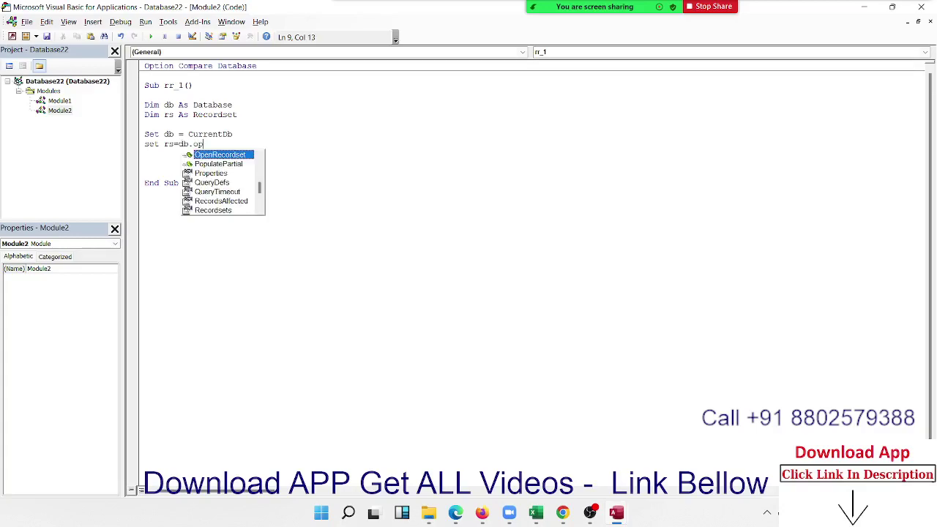
{"action": "key", "text": "Tab"}
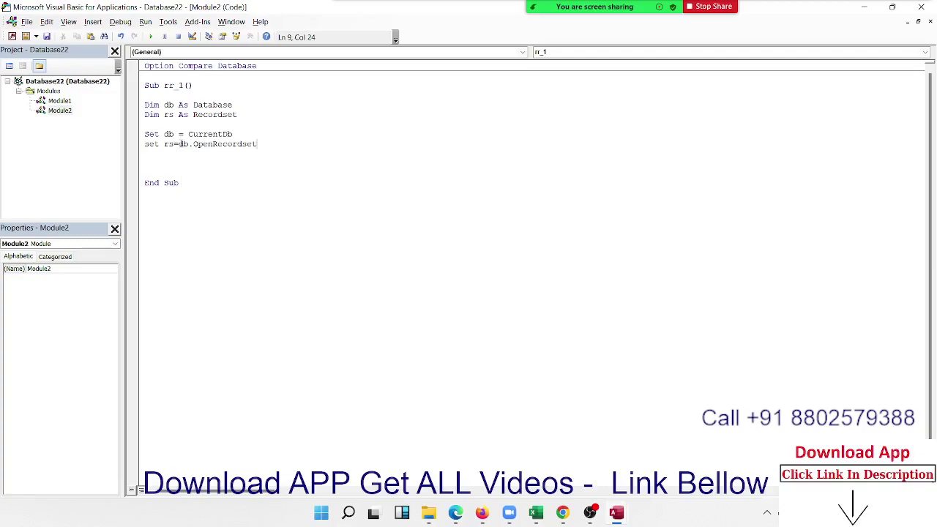
{"action": "type", "text": "("}
{"action": "key", "text": "alt+F11"}
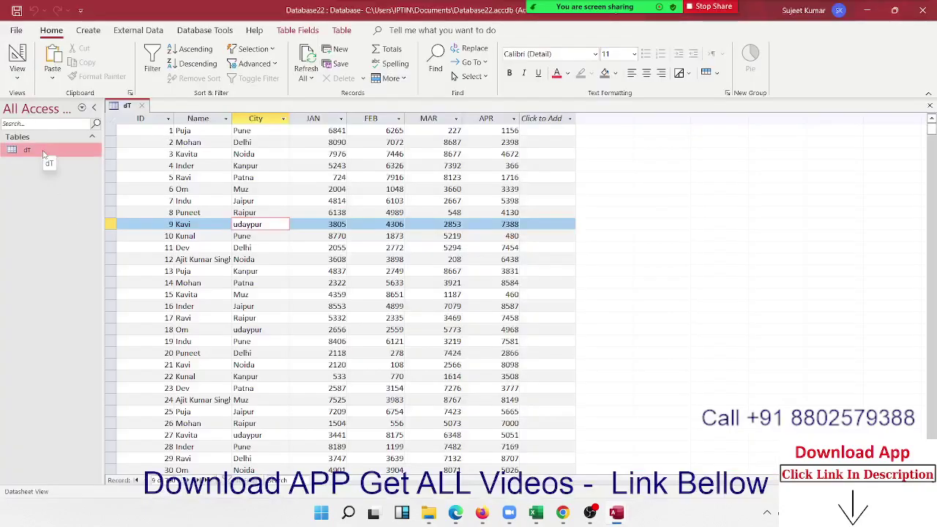
{"action": "key", "text": "alt+F11"}
{"action": "type", "text": "d"}
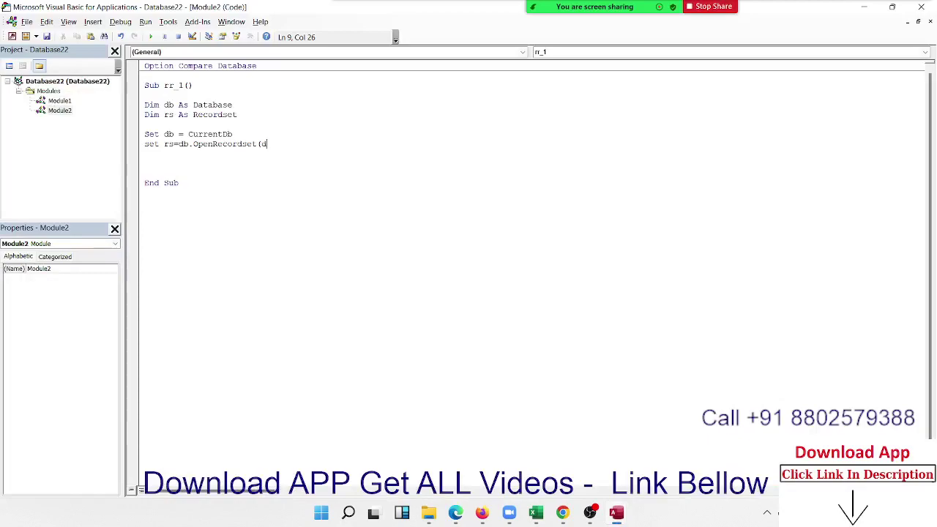
{"action": "type", "text": "T"}
{"action": "type", "text": "\""}
{"action": "type", "text": "\")"}
{"action": "key", "text": "Return"}
{"action": "key", "text": "Return"}
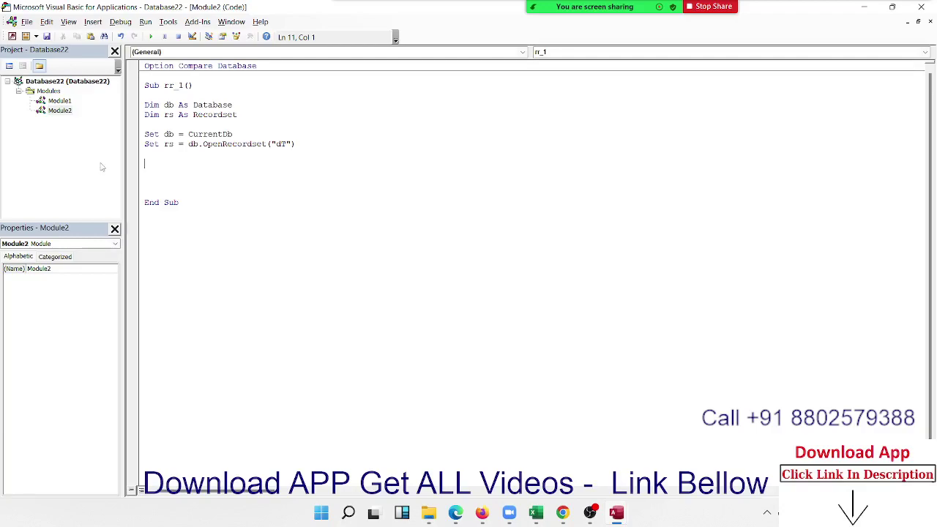
Add the line MsgBox "Total No. Row=" & rs.RecordCount to rr_1.
{"action": "type", "text": "ms"}
{"action": "type", "text": "gbo"}
{"action": "type", "text": "x "}
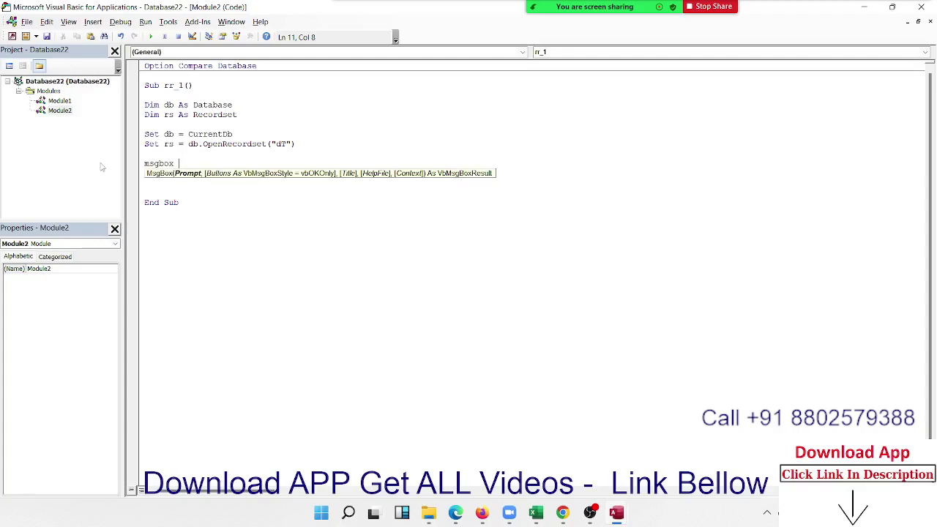
{"action": "type", "text": "r"}
{"action": "type", "text": "s.r"}
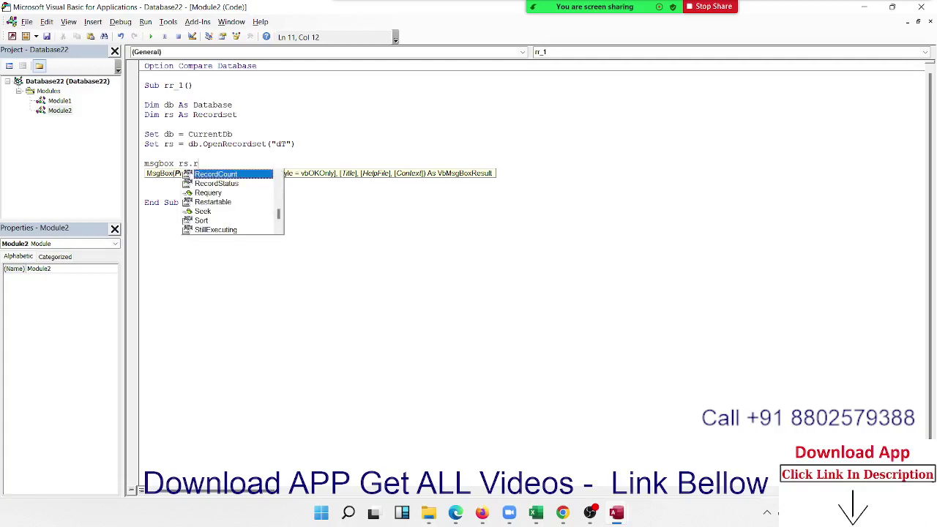
{"action": "type", "text": "e"}
{"action": "key", "text": "Tab"}
{"action": "type", "text": "-"}
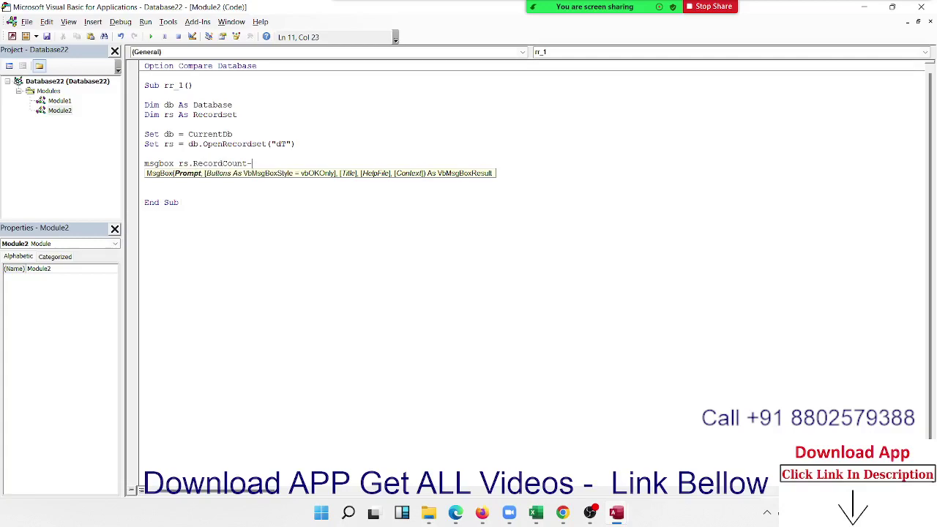
{"action": "key", "text": "Down"}
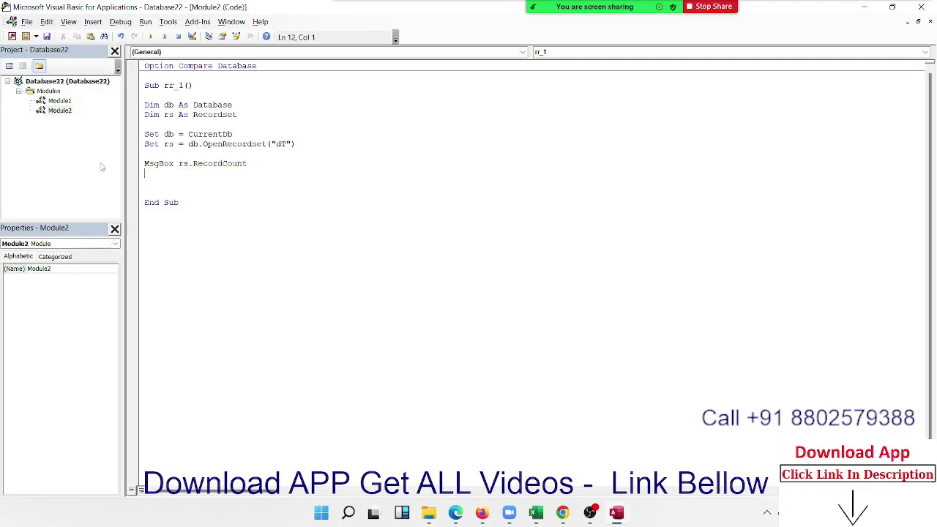
{"action": "key", "text": "Up"}
{"action": "key", "text": "Left"}
{"action": "key", "text": "Left"}
{"action": "key", "text": "Left"}
{"action": "key", "text": "Left"}
{"action": "key", "text": "Left"}
{"action": "key", "text": "Left"}
{"action": "type", "text": "\"Total "}
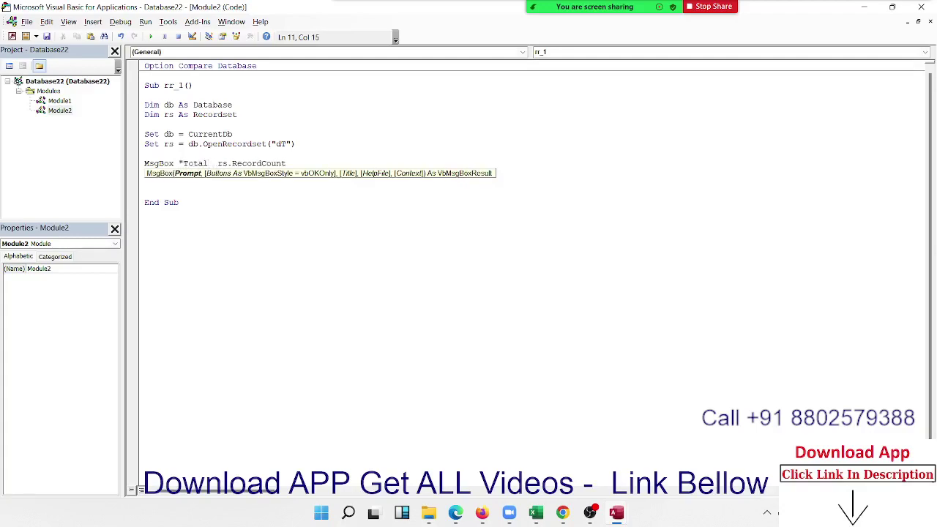
{"action": "type", "text": "No. Row"}
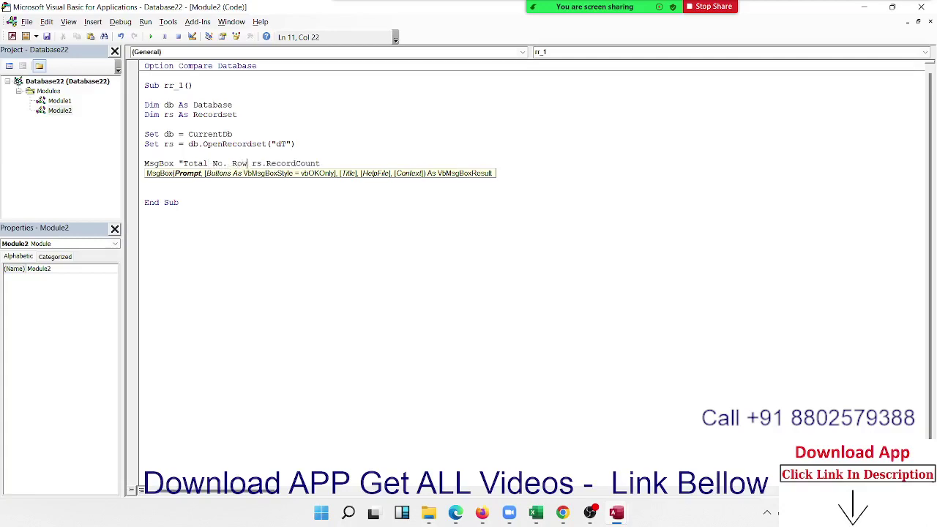
{"action": "type", "text": "=\""}
{"action": "type", "text": " &"}
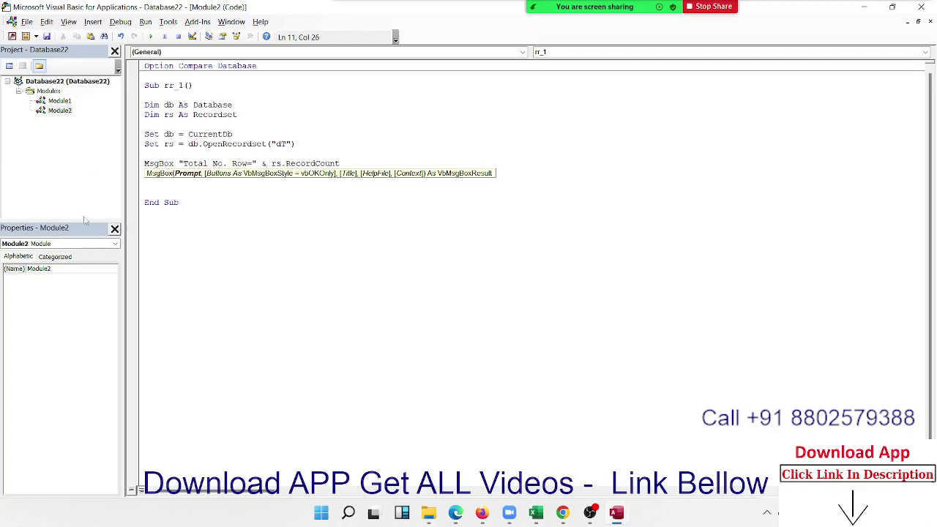
{"action": "left_click", "coordinate": [171, 190]}
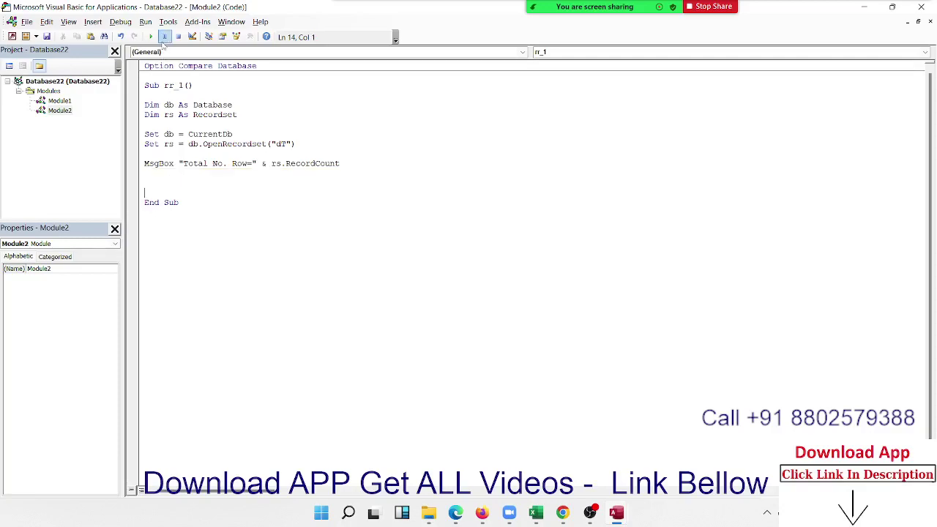
Run rr_1, dismiss the 'Total No. Row=790' message, and return to Access.
{"action": "left_click", "coordinate": [150, 37]}
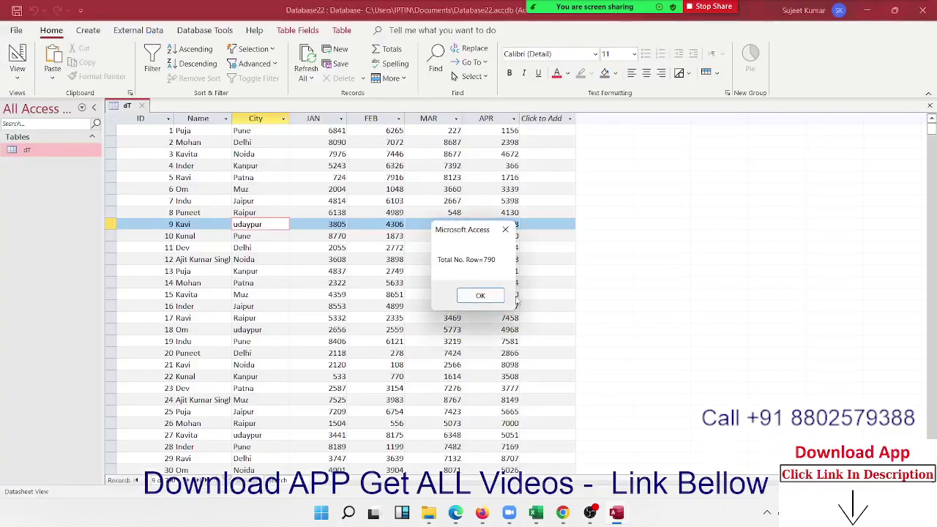
{"action": "left_click", "coordinate": [483, 293]}
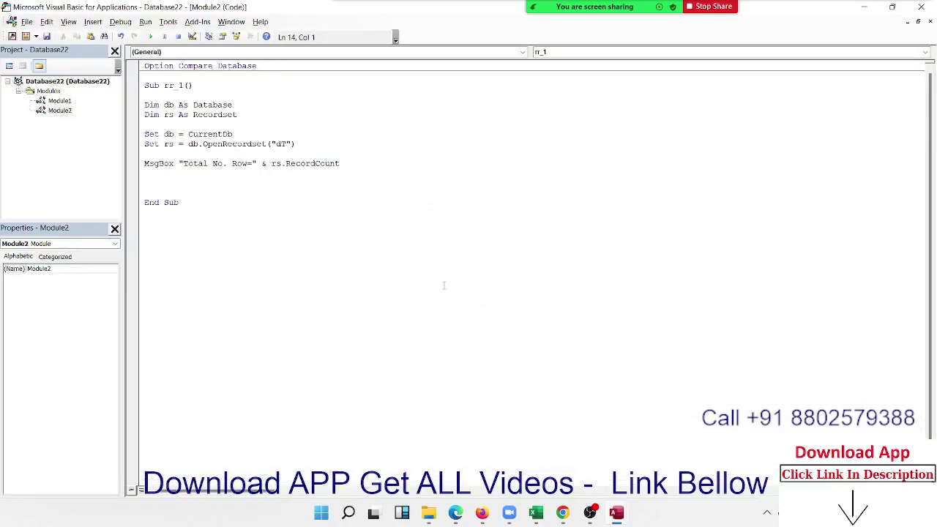
{"action": "key", "text": "alt+F11"}
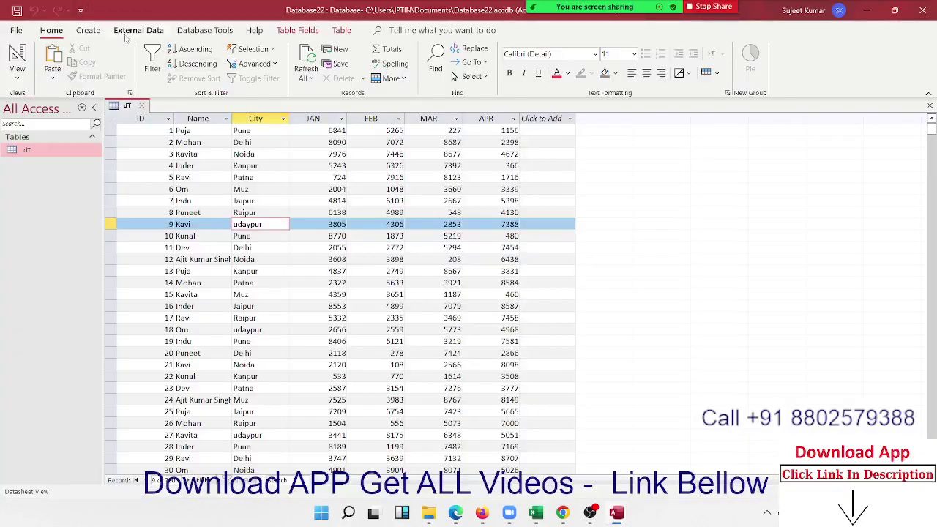
Create a blank form in Design view and draw a command button, skipping the wizard.
{"action": "left_click", "coordinate": [88, 30]}
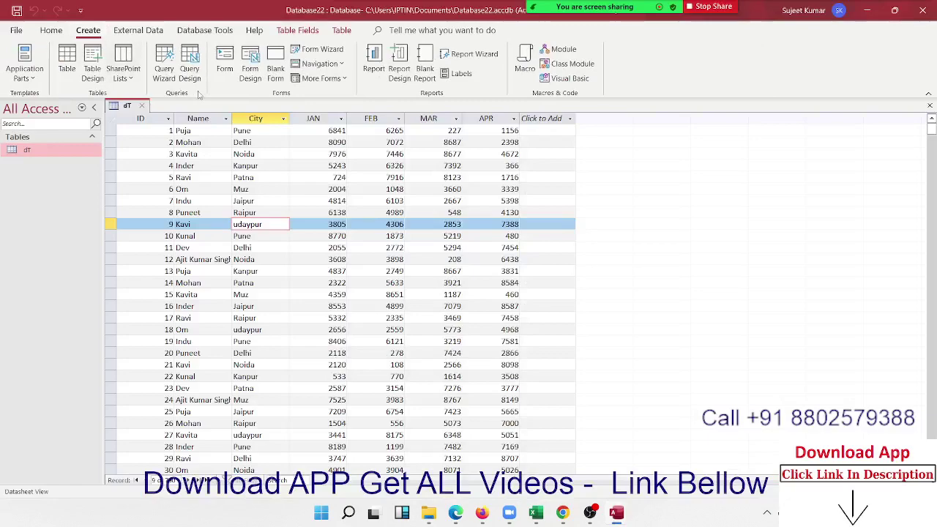
{"action": "left_click", "coordinate": [246, 75]}
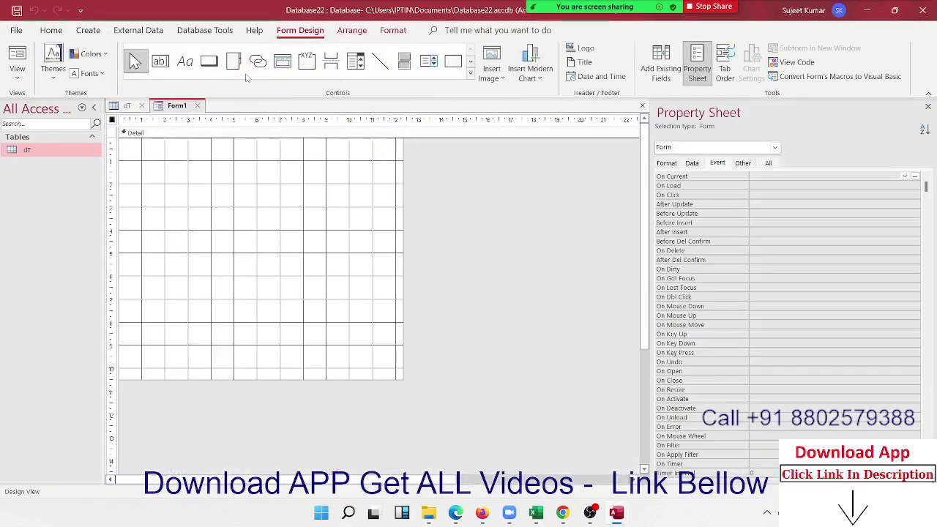
{"action": "left_click", "coordinate": [362, 331]}
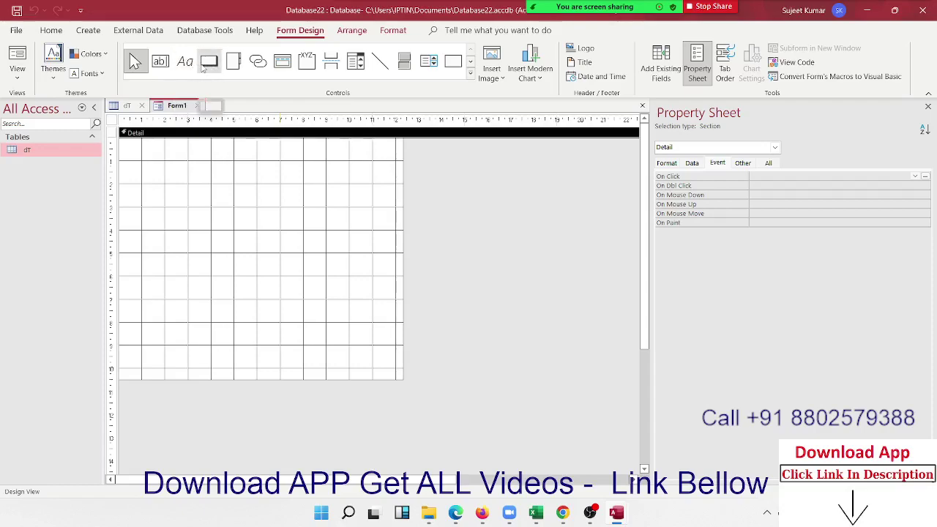
{"action": "left_click", "coordinate": [207, 63]}
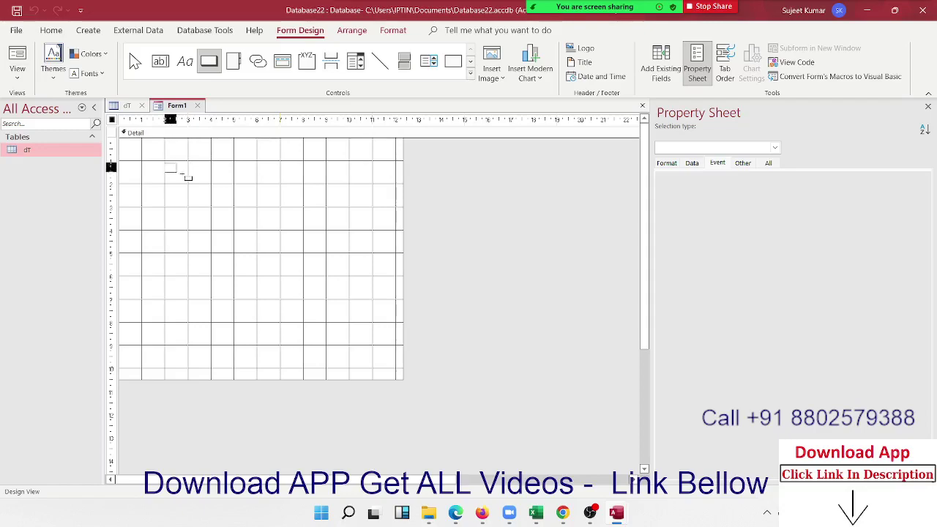
{"action": "left_click_drag", "start_coordinate": [164, 163], "coordinate": [213, 182]}
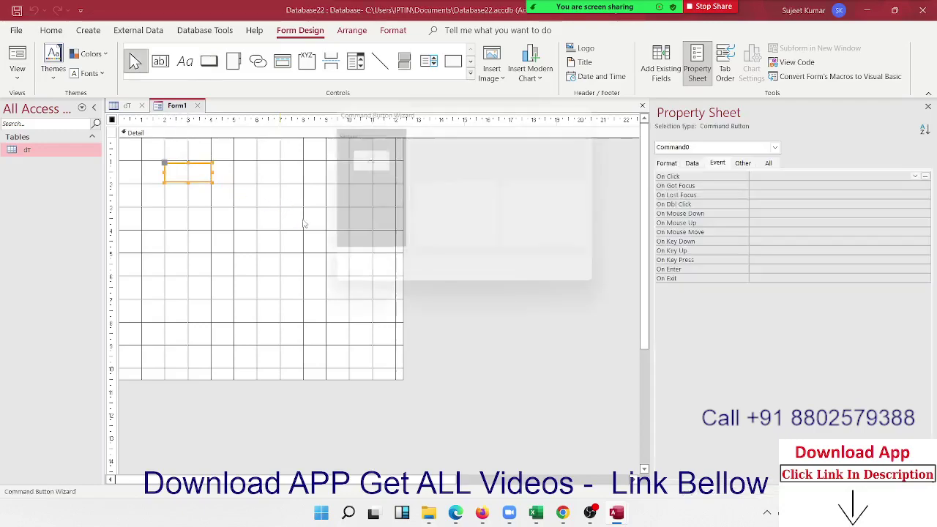
{"action": "left_click", "coordinate": [423, 279]}
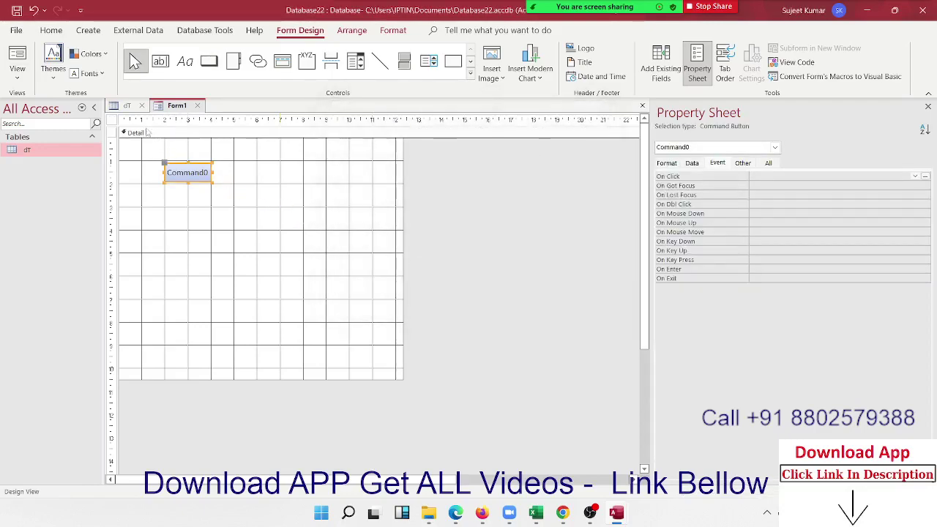
Caption the button 'Total Data' and set its On Click to [Event Procedure].
{"action": "left_click", "coordinate": [190, 177]}
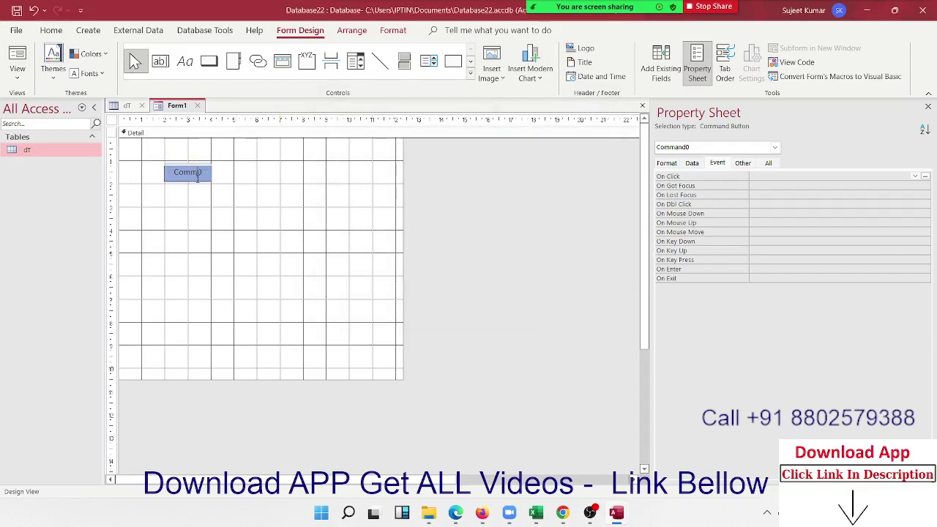
{"action": "key", "text": "BackSpace"}
{"action": "type", "text": "Total"}
{"action": "type", "text": " Data"}
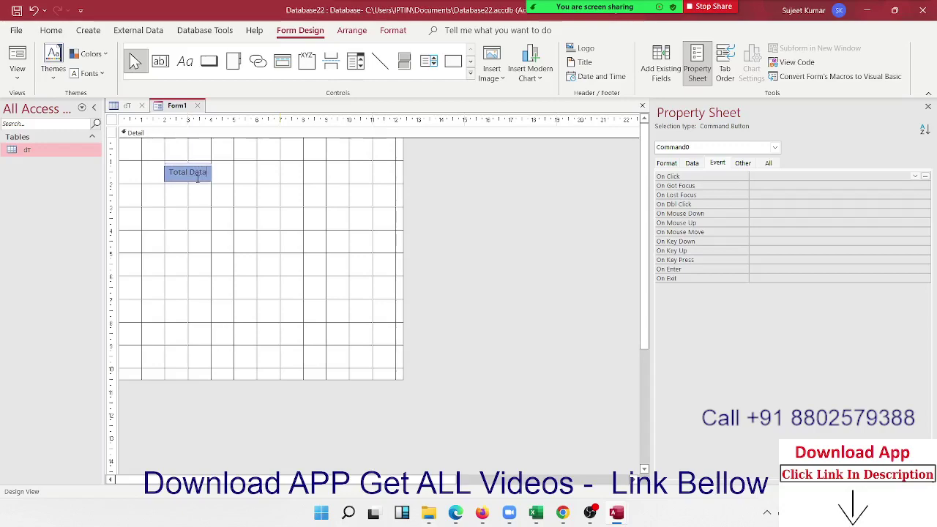
{"action": "left_click", "coordinate": [227, 303]}
{"action": "left_click", "coordinate": [189, 177]}
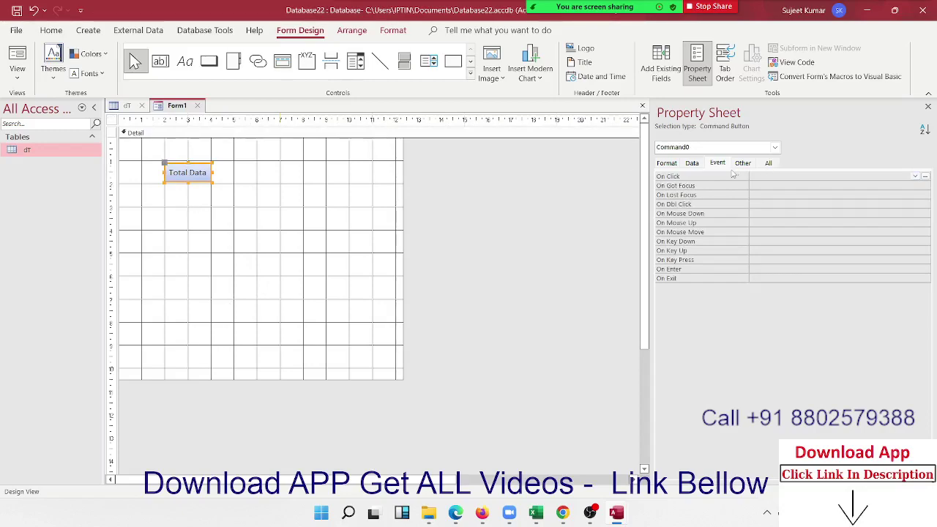
{"action": "left_click", "coordinate": [915, 176]}
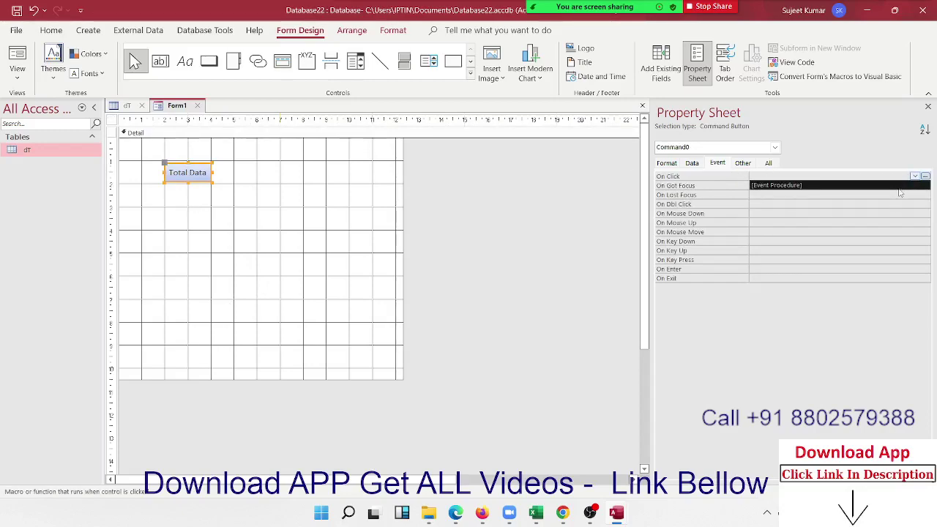
{"action": "left_click", "coordinate": [906, 185]}
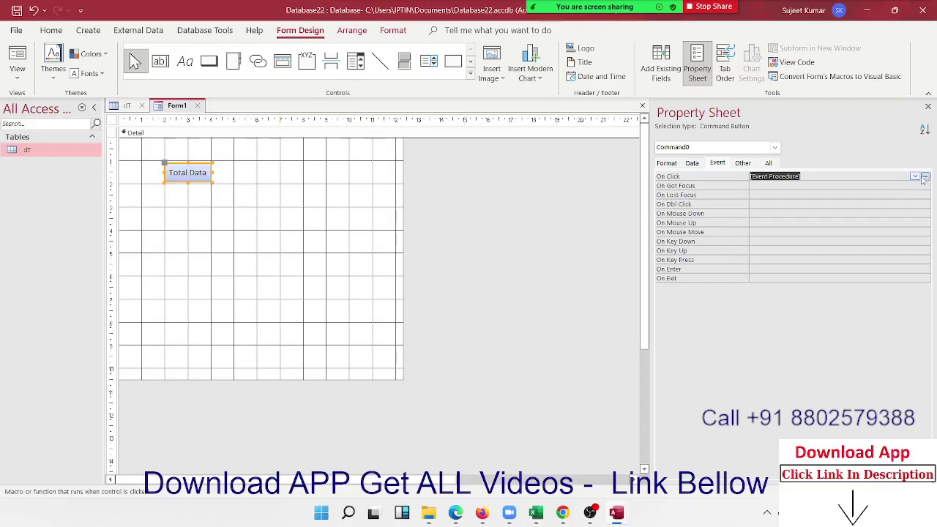
Make the button's Command0_Click procedure call rr_1.
{"action": "left_click", "coordinate": [925, 176]}
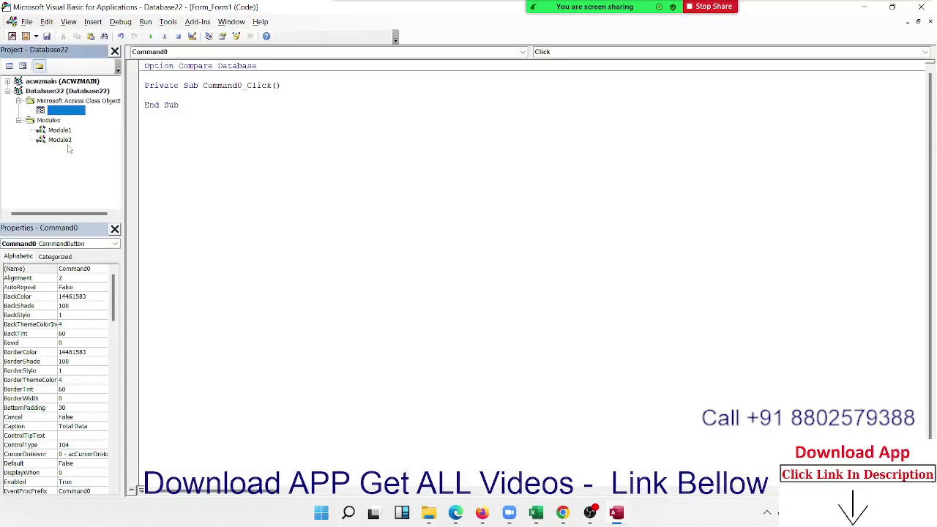
{"action": "left_click", "coordinate": [67, 147]}
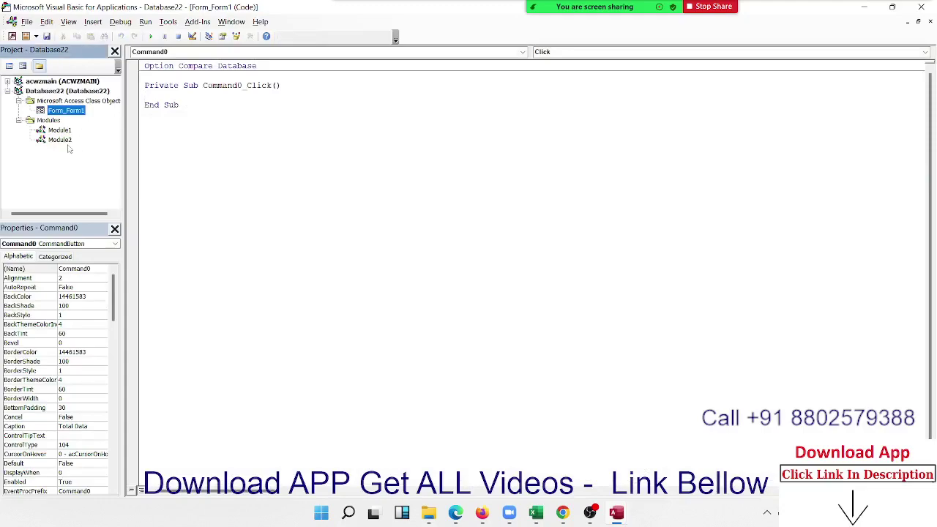
{"action": "left_click", "coordinate": [187, 103]}
{"action": "left_click", "coordinate": [186, 96]}
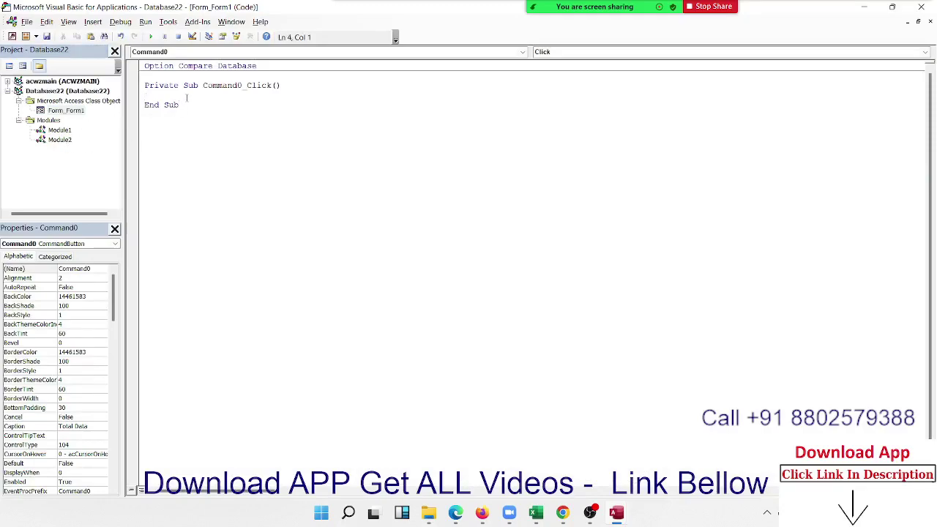
{"action": "type", "text": "rr_1"}
{"action": "left_click", "coordinate": [199, 125]}
Close the form design and save Form1 and both modules with their default names.
{"action": "key", "text": "alt+F11"}
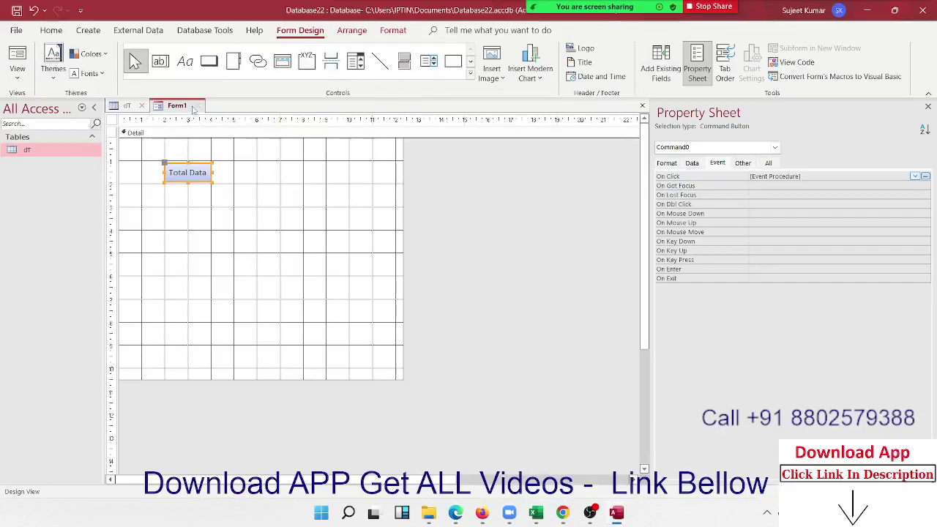
{"action": "left_click", "coordinate": [197, 106]}
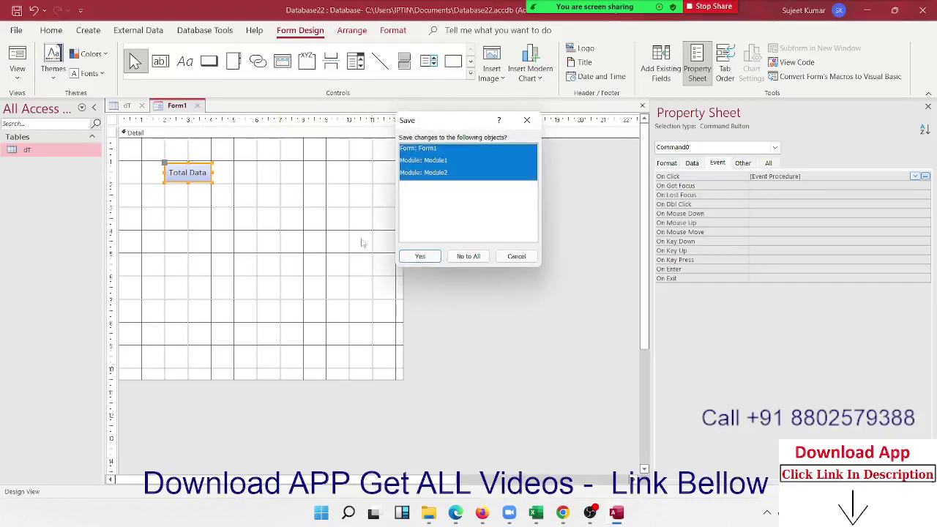
{"action": "left_click", "coordinate": [423, 257]}
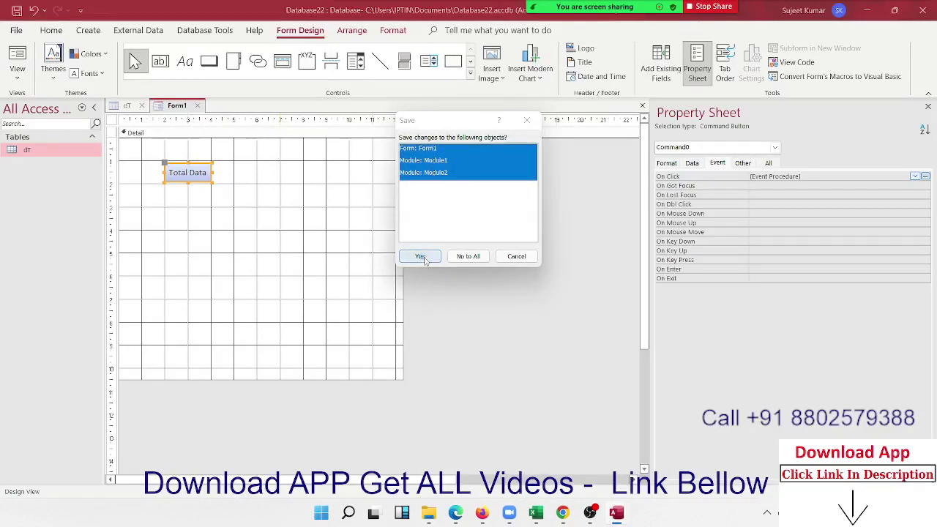
{"action": "left_click", "coordinate": [460, 196]}
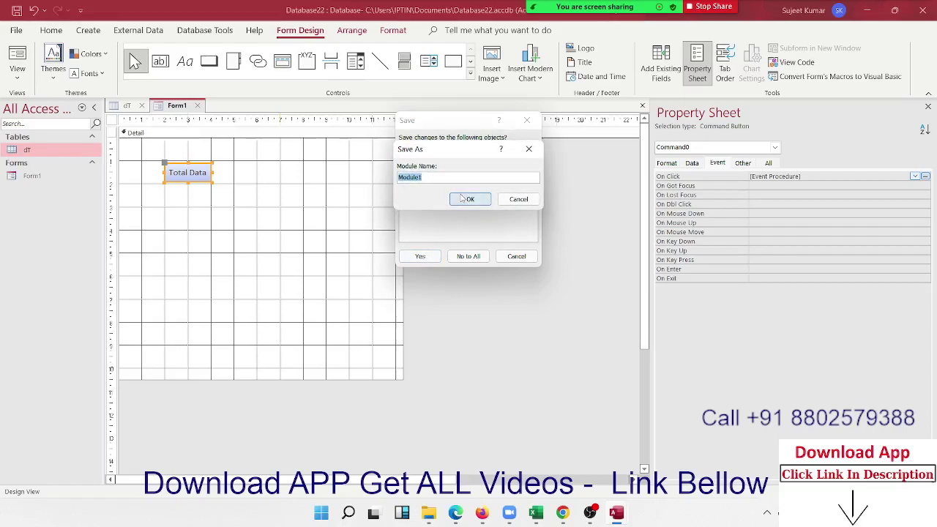
{"action": "left_click", "coordinate": [461, 198]}
{"action": "left_click", "coordinate": [461, 197]}
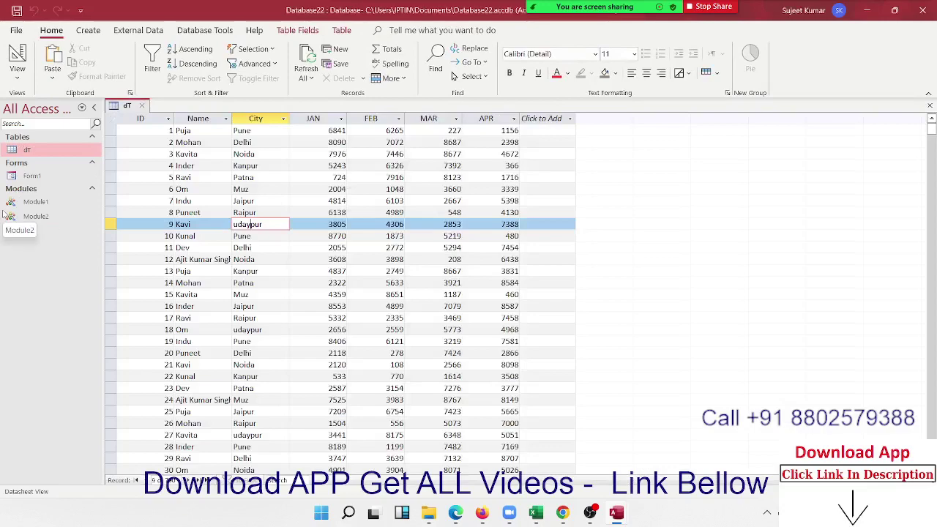
Open Form1, click Total Data to get 'Total No. Row=790', then return to the VBA editor.
{"action": "double_click", "coordinate": [22, 180]}
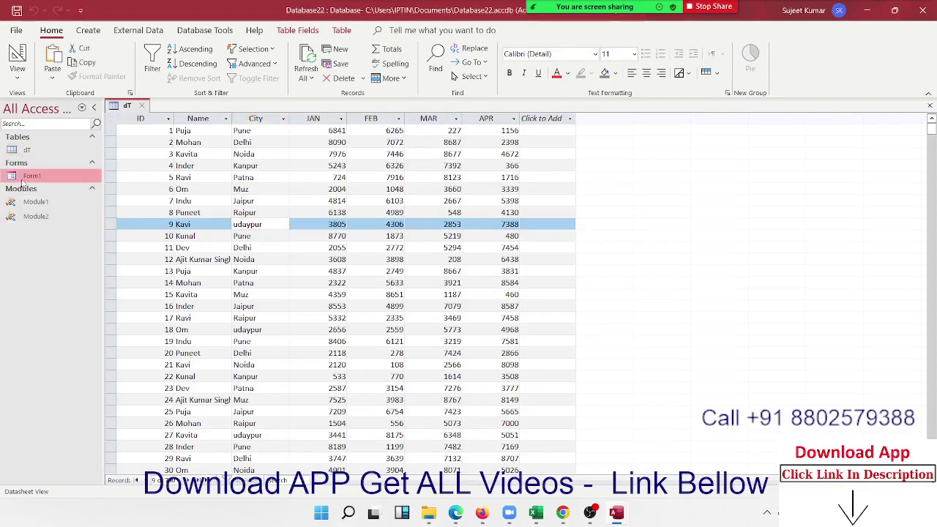
{"action": "left_click", "coordinate": [187, 148]}
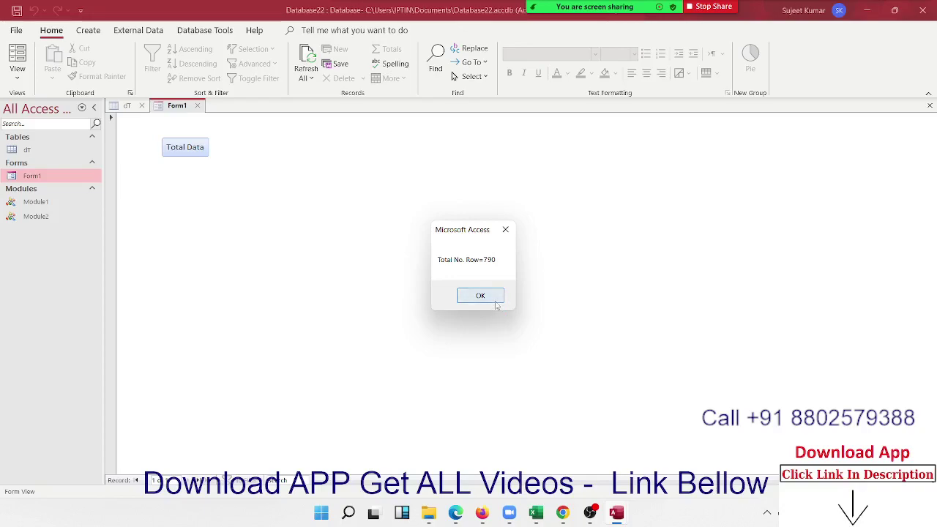
{"action": "left_click", "coordinate": [496, 302]}
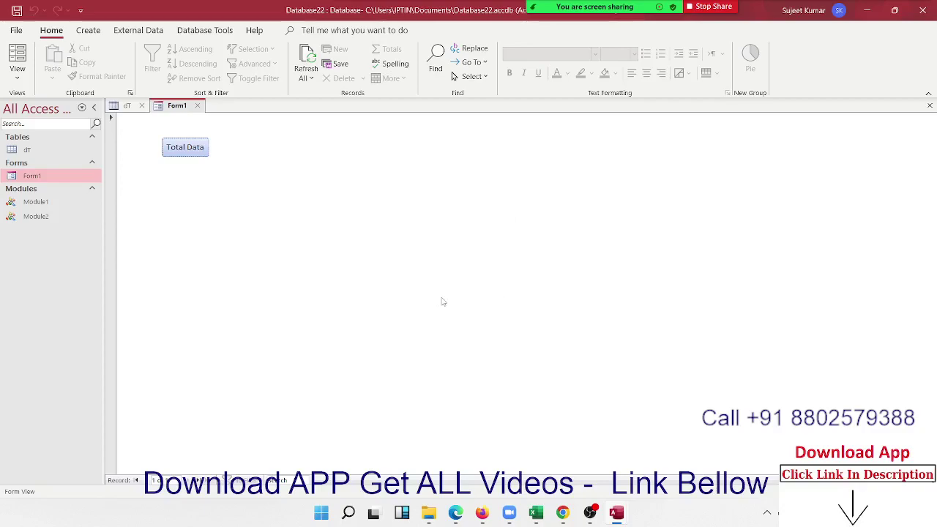
{"action": "key", "text": "alt+Tab"}
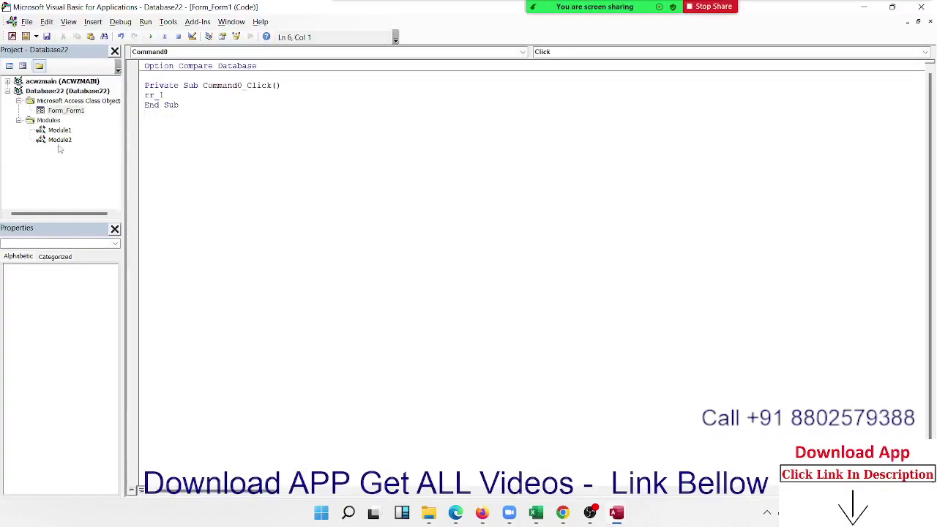
Open Module2's code, delete the MsgBox line, and make an empty line for a loop.
{"action": "left_click", "coordinate": [60, 148]}
{"action": "double_click", "coordinate": [59, 145]}
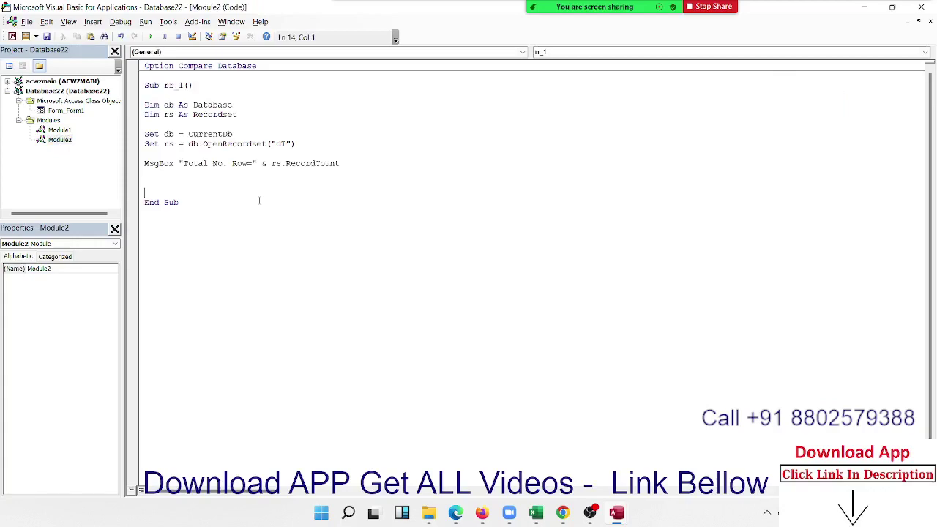
{"action": "key", "text": "Up"}
{"action": "key", "text": "Up"}
{"action": "key", "text": "Up"}
{"action": "key", "text": "Return"}
{"action": "key", "text": "Return"}
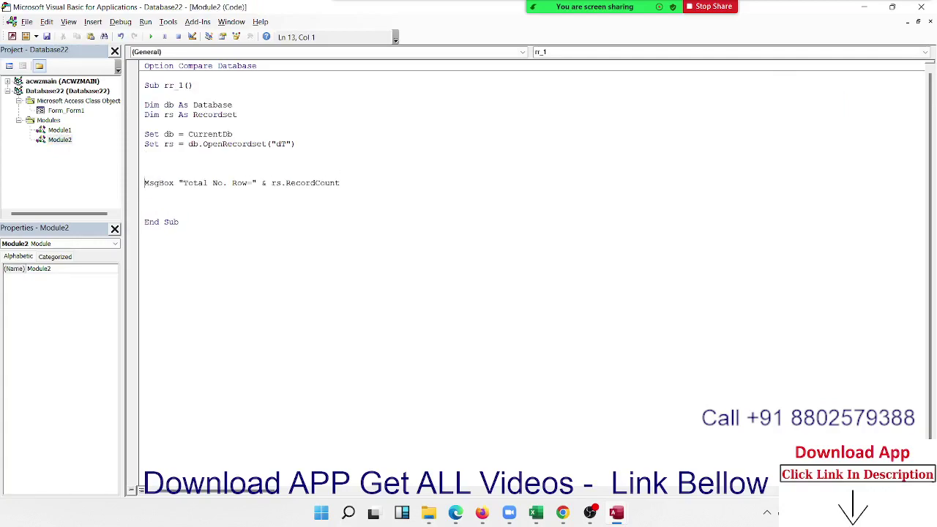
{"action": "key", "text": "Up"}
{"action": "key", "text": "shift+Down"}
{"action": "key", "text": "shift+Down"}
{"action": "key", "text": "Delete"}
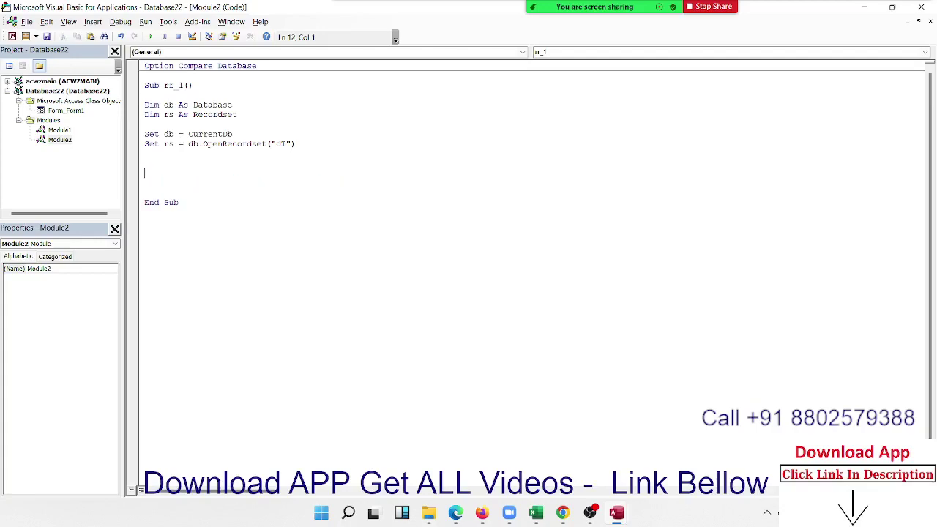
{"action": "key", "text": "Up"}
{"action": "key", "text": "Return"}
{"action": "key", "text": "Up"}
Type a draft loop line For i = 0 To db.Recordsetcount - 1.
{"action": "type", "text": "fo"}
{"action": "type", "text": "r "}
{"action": "type", "text": "i = "}
{"action": "type", "text": "0"}
{"action": "key", "text": "BackSpace"}
{"action": "type", "text": "0 to "}
{"action": "type", "text": "db"}
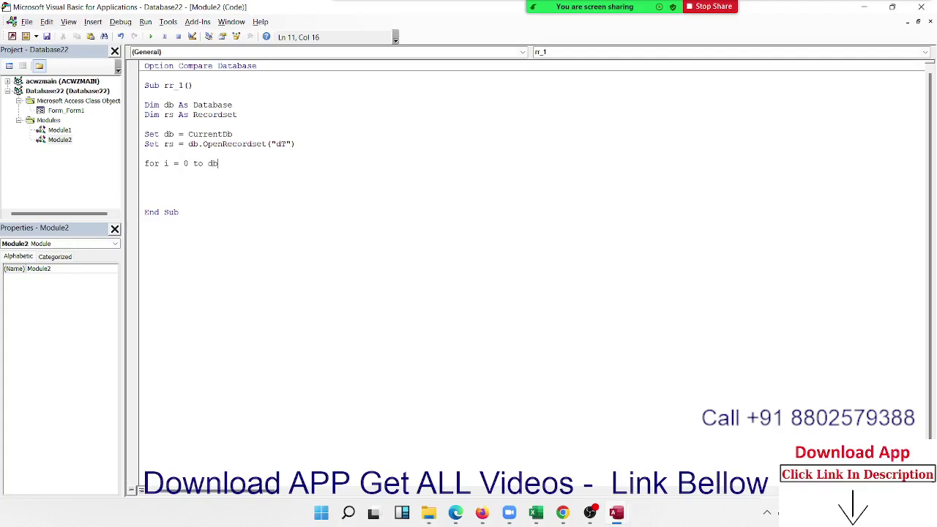
{"action": "type", "text": ".re"}
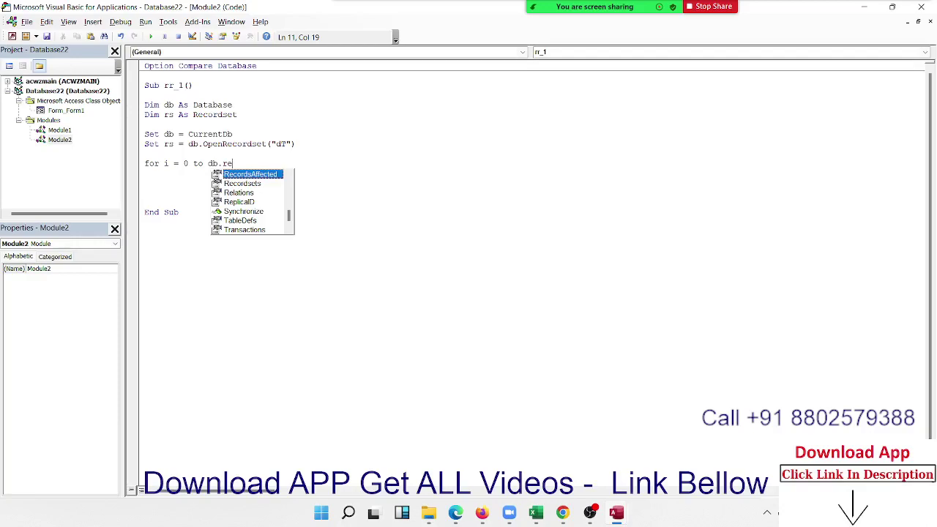
{"action": "type", "text": "c"}
{"action": "type", "text": "ords"}
{"action": "type", "text": "et"}
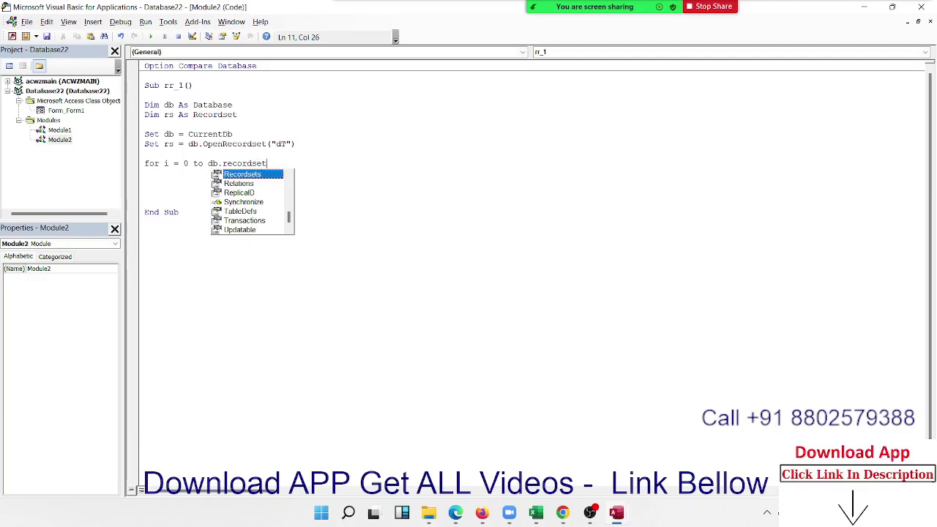
{"action": "type", "text": "c"}
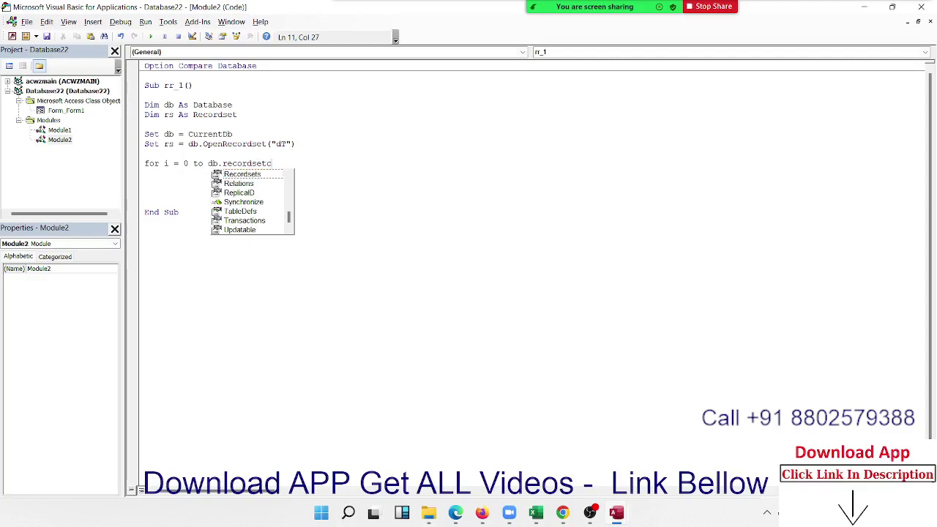
{"action": "left_click", "coordinate": [242, 173]}
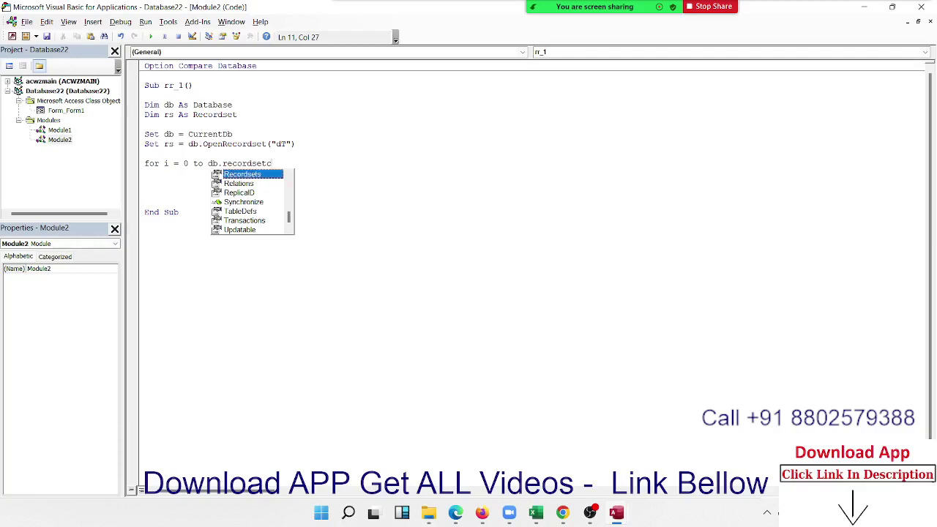
{"action": "key", "text": "BackSpace"}
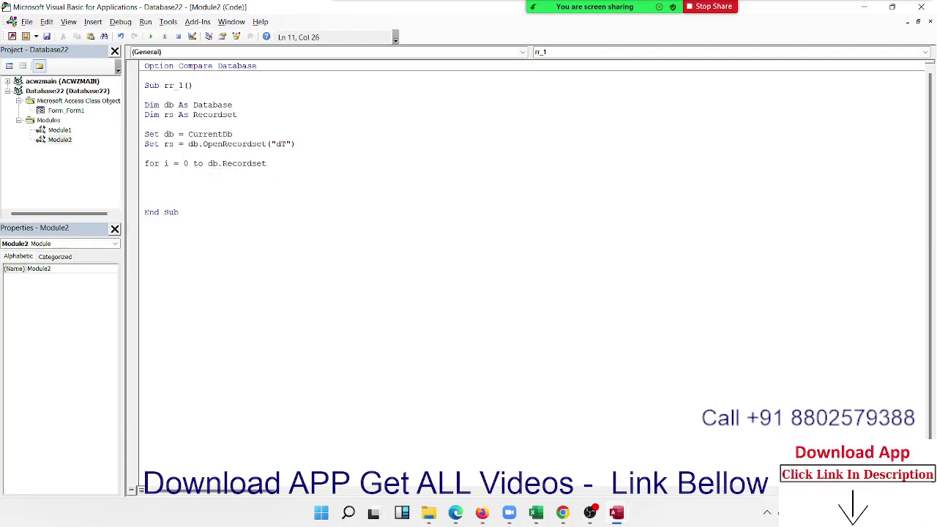
{"action": "type", "text": "coun"}
{"action": "type", "text": "t"}
{"action": "type", "text": " - 1"}
{"action": "key", "text": "Return"}
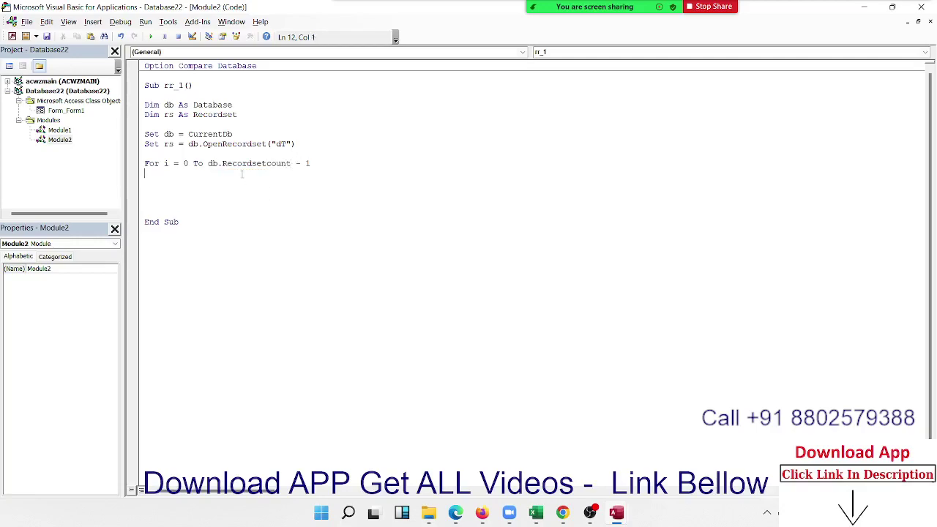
Correct the spelling of the Recordsetcount word in the For line.
{"action": "left_click", "coordinate": [229, 164]}
{"action": "key", "text": "BackSpace"}
{"action": "type", "text": "s"}
{"action": "key", "text": "Down"}
{"action": "left_click", "coordinate": [224, 163]}
{"action": "key", "text": "Delete"}
{"action": "type", "text": "r"}
{"action": "key", "text": "Down"}
Replace the loop bound so the line reads For i = 0 To rs.RecordCount - 1.
{"action": "left_click", "coordinate": [325, 166]}
{"action": "key", "text": "BackSpace"}
{"action": "key", "text": "BackSpace"}
{"action": "key", "text": "BackSpace"}
{"action": "key", "text": "BackSpace"}
{"action": "key", "text": "BackSpace"}
{"action": "key", "text": "BackSpace"}
{"action": "key", "text": "BackSpace"}
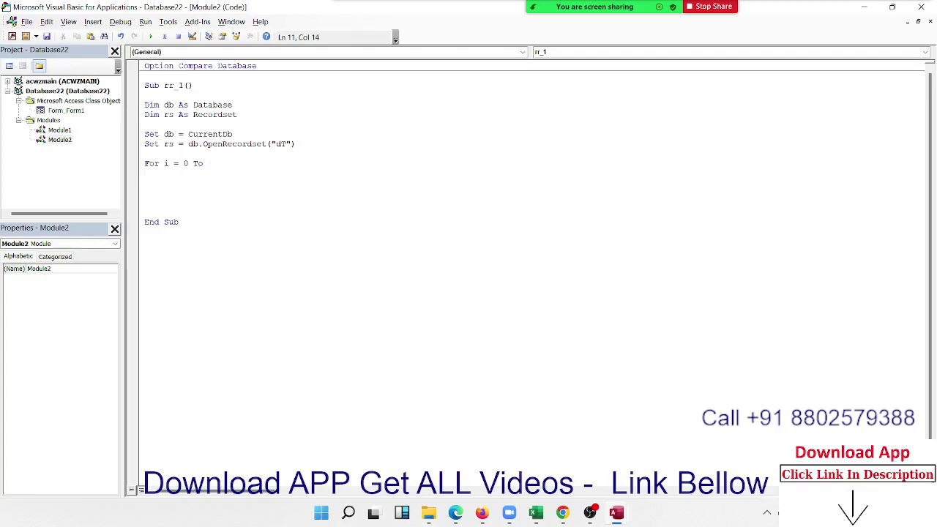
{"action": "type", "text": "rs"}
{"action": "type", "text": ".re"}
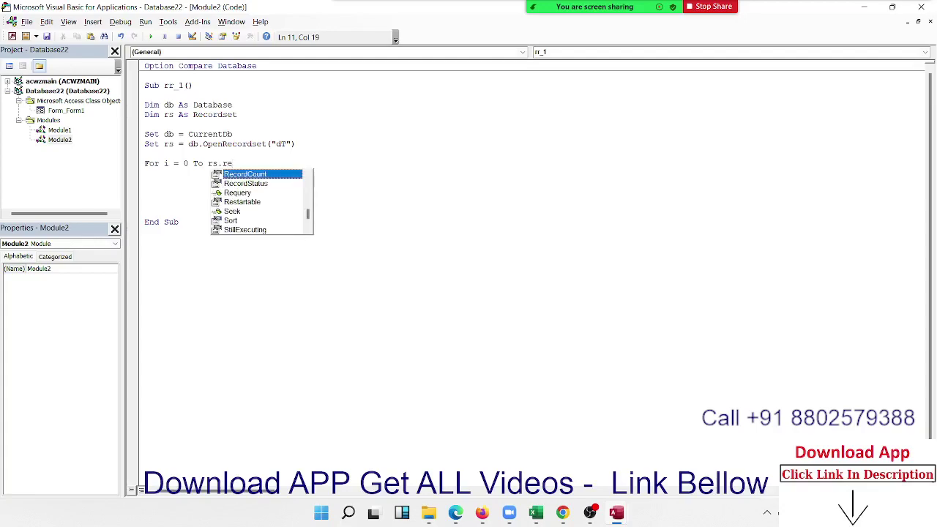
{"action": "key", "text": "Tab"}
{"action": "type", "text": "-"}
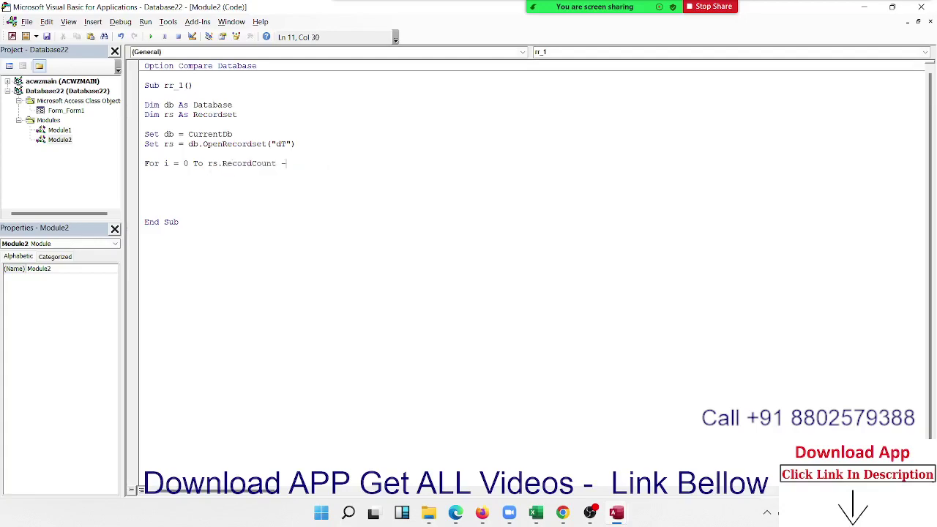
{"action": "type", "text": " 1"}
{"action": "key", "text": "Return"}
{"action": "key", "text": "Return"}
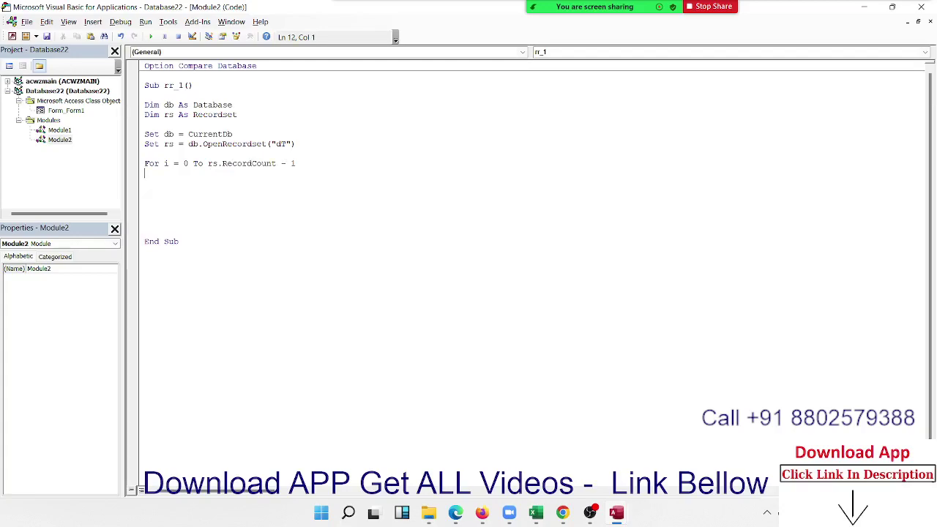
Add the test If rs.Fields("Name")="Puja" Then inside the loop.
{"action": "left_click", "coordinate": [145, 172]}
{"action": "type", "text": "if "}
{"action": "type", "text": "rs"}
{"action": "type", "text": ".f"}
{"action": "key", "text": "Tab"}
{"action": "type", "text": "("}
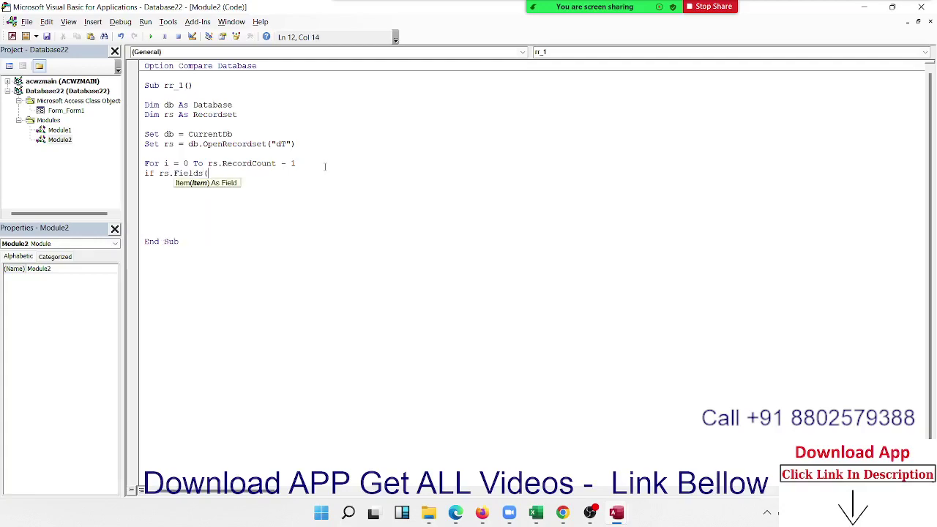
{"action": "type", "text": "\"Name"}
{"action": "type", "text": "\")"}
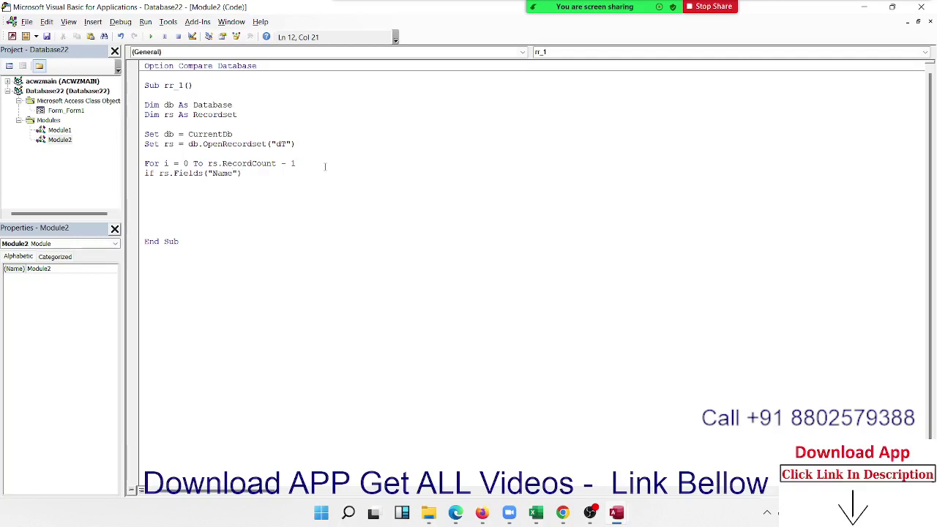
{"action": "type", "text": "= \"P"}
{"action": "type", "text": "uja\" "}
{"action": "type", "text": "then"}
{"action": "key", "text": "Return"}
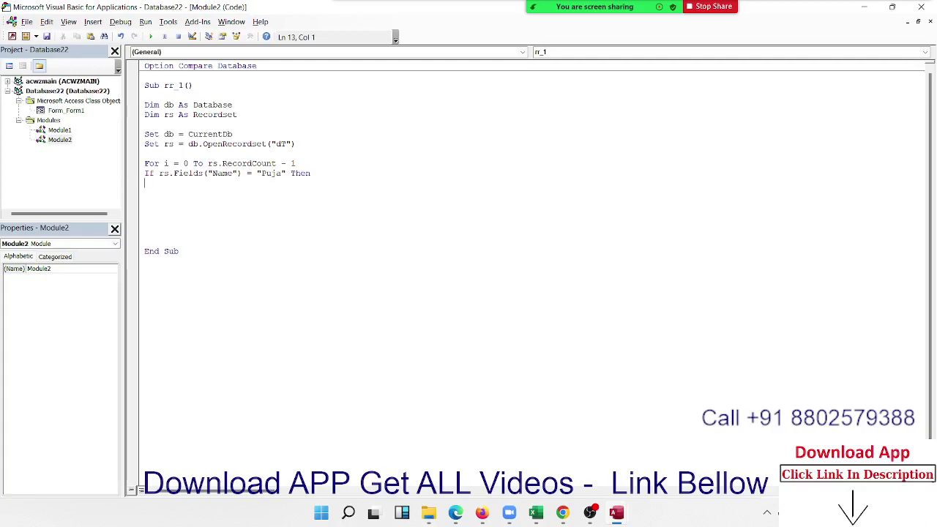
Add m = m + 1, End If and Next i to complete the counting loop.
{"action": "key", "text": "Up"}
{"action": "key", "text": "Return"}
{"action": "key", "text": "Down"}
{"action": "type", "text": "m "}
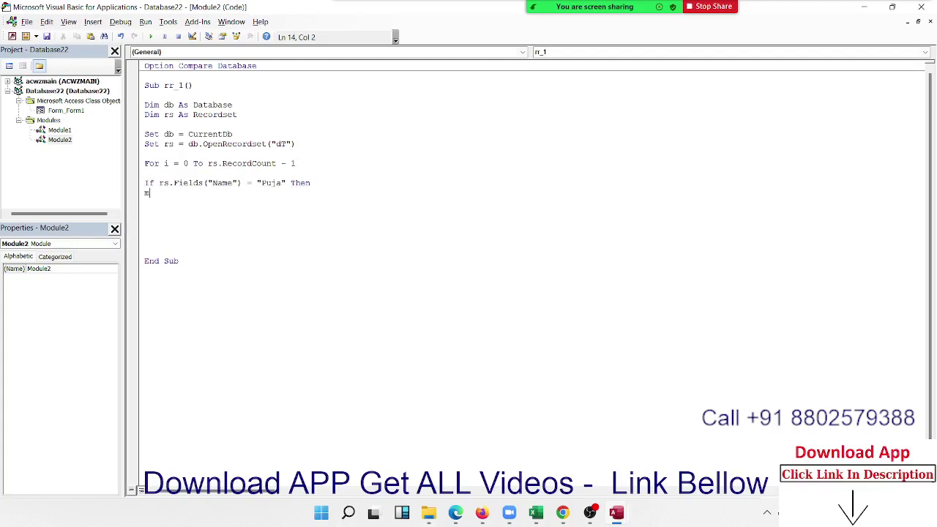
{"action": "type", "text": "= "}
{"action": "type", "text": "m + "}
{"action": "type", "text": "4"}
{"action": "key", "text": "Return"}
{"action": "key", "text": "BackSpace"}
{"action": "key", "text": "BackSpace"}
{"action": "type", "text": "1"}
{"action": "key", "text": "Return"}
{"action": "type", "text": "en"}
{"action": "type", "text": "d if"}
{"action": "key", "text": "Return"}
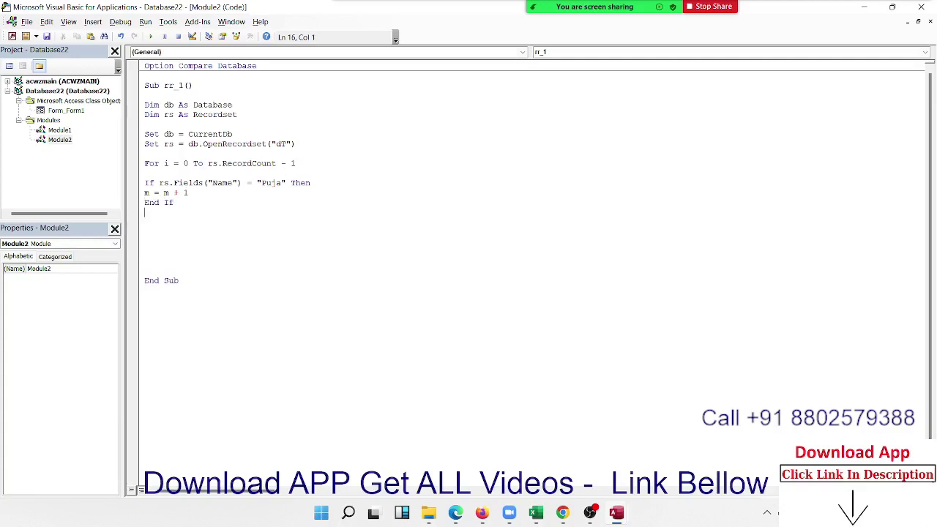
{"action": "key", "text": "Return"}
{"action": "type", "text": "next"}
{"action": "type", "text": "i"}
{"action": "key", "text": "Return"}
{"action": "key", "text": "Return"}
Add MsgBox "Puja Total Count is : " & m and switch back to Access.
{"action": "type", "text": "m"}
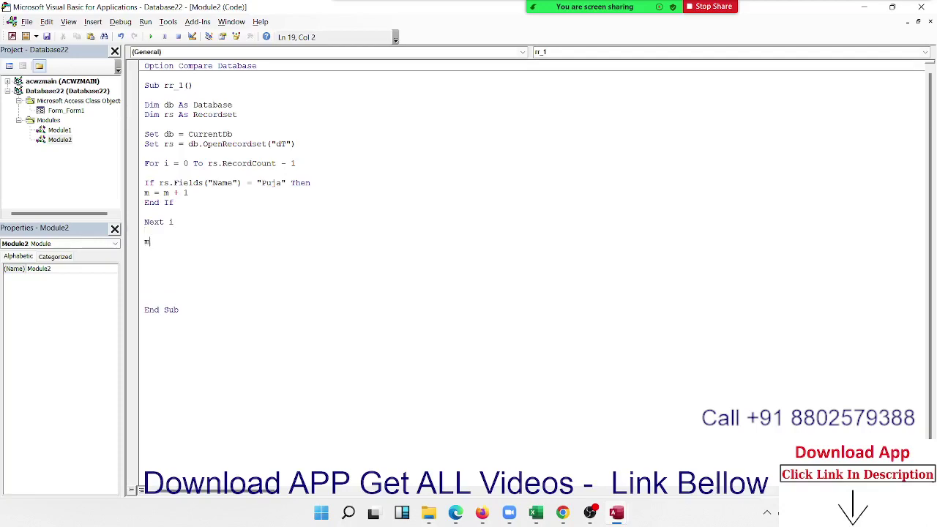
{"action": "type", "text": "sgbox"}
{"action": "key", "text": "BackSpace"}
{"action": "type", "text": "x"}
{"action": "type", "text": " \"P"}
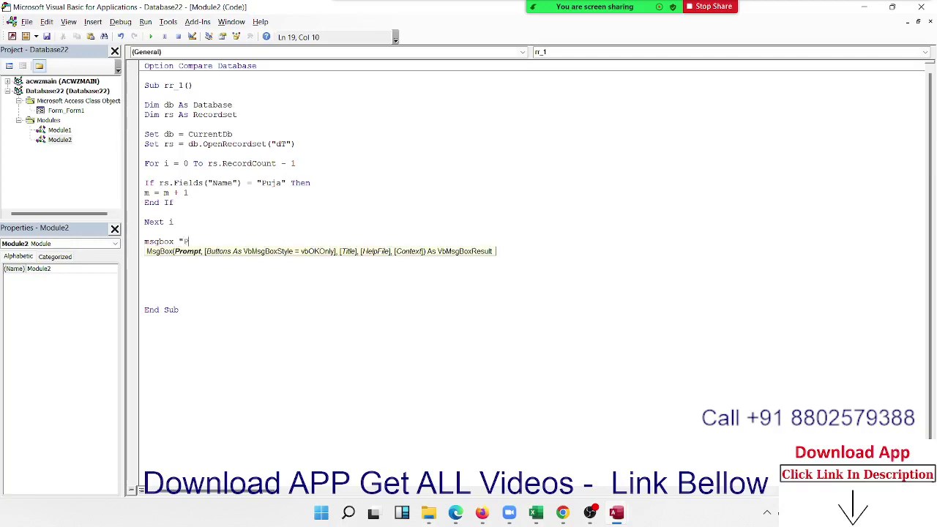
{"action": "type", "text": "uja "}
{"action": "type", "text": "Total "}
{"action": "type", "text": "Count"}
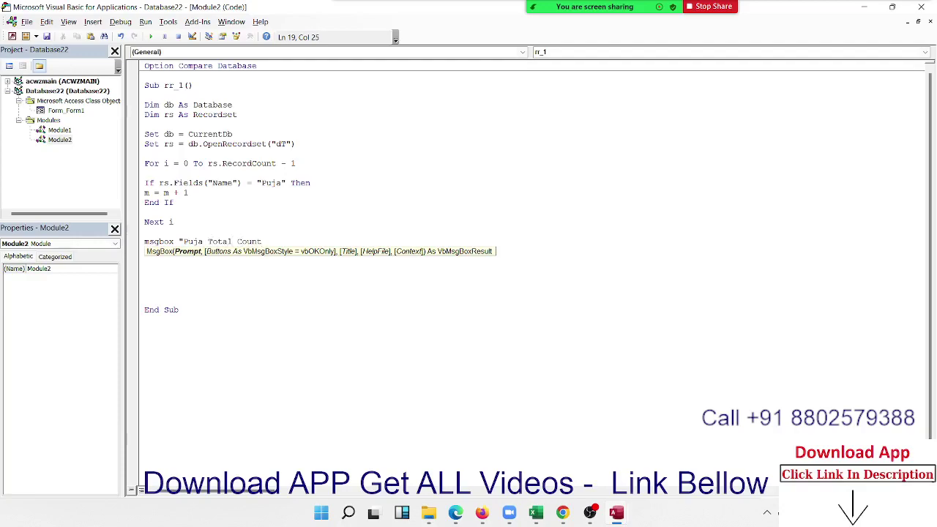
{"action": "type", "text": " is "}
{"action": "type", "text": ": \""}
{"action": "type", "text": " & m"}
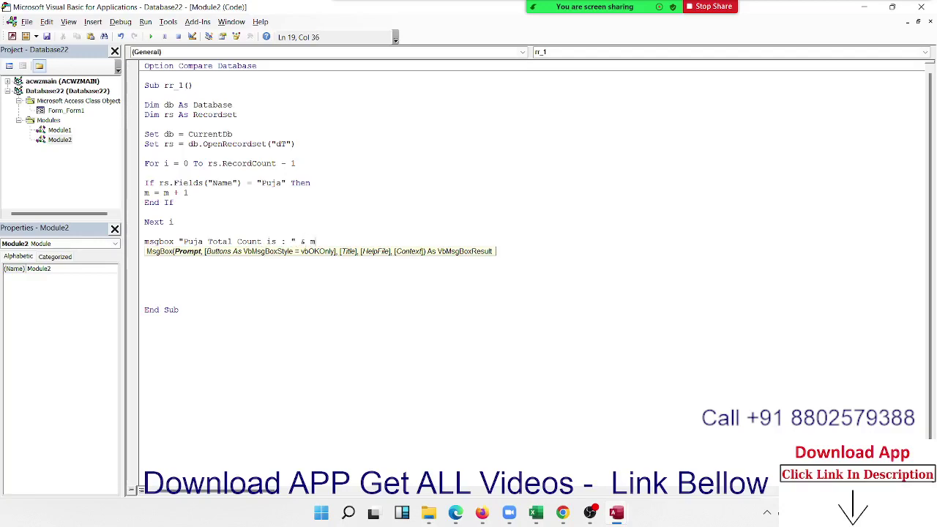
{"action": "left_click", "coordinate": [325, 166]}
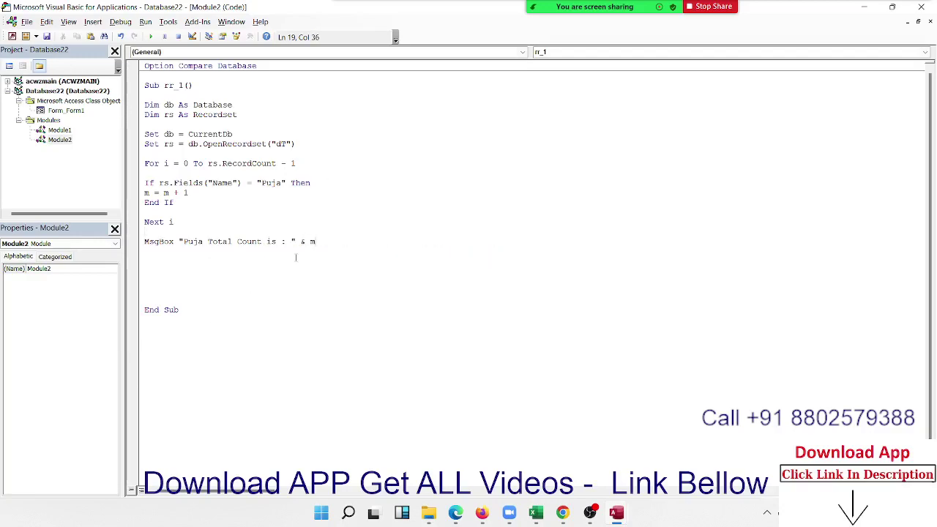
{"action": "left_click", "coordinate": [282, 189]}
{"action": "key", "text": "alt+F11"}
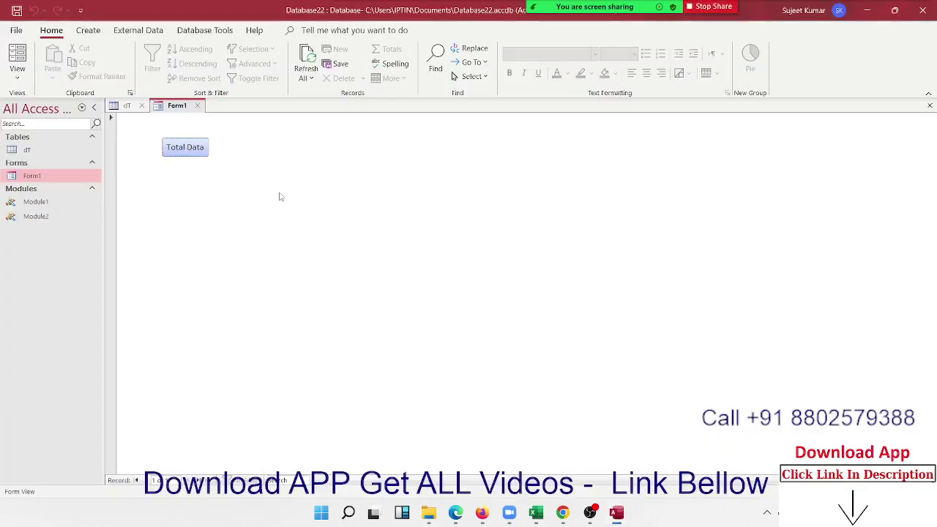
Click Total Data on Form1 and dismiss the message reporting 790.
{"action": "left_click", "coordinate": [195, 155]}
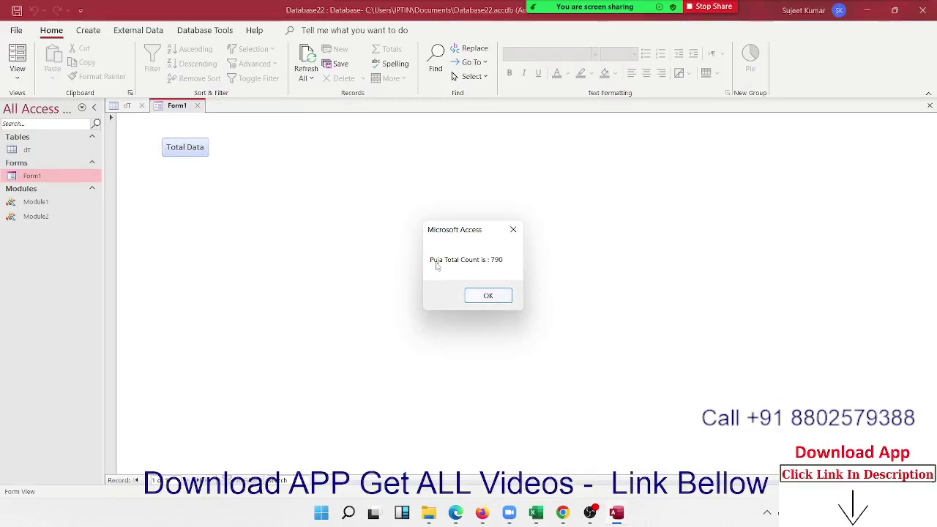
{"action": "left_click", "coordinate": [488, 295]}
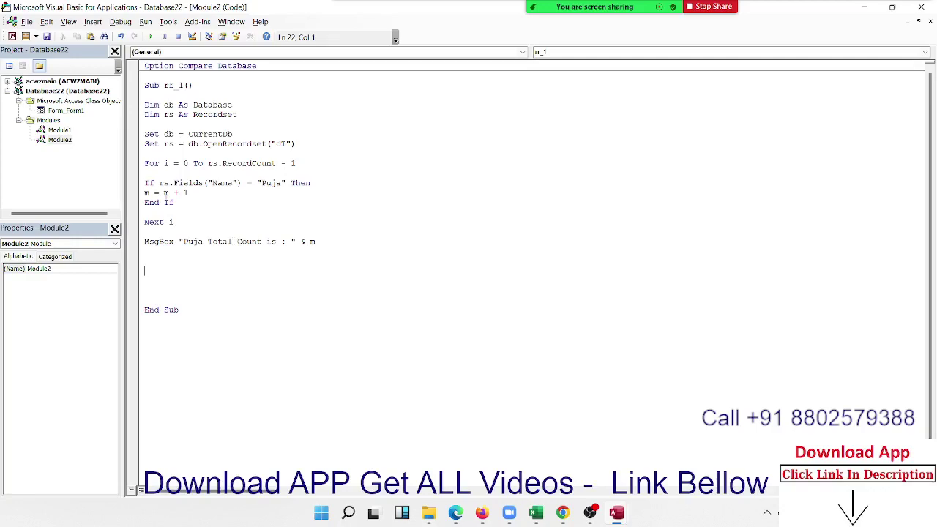
Declare m As Integer on the blank line under Sub rr_1().
{"action": "left_click", "coordinate": [148, 97]}
{"action": "type", "text": "dim mas "}
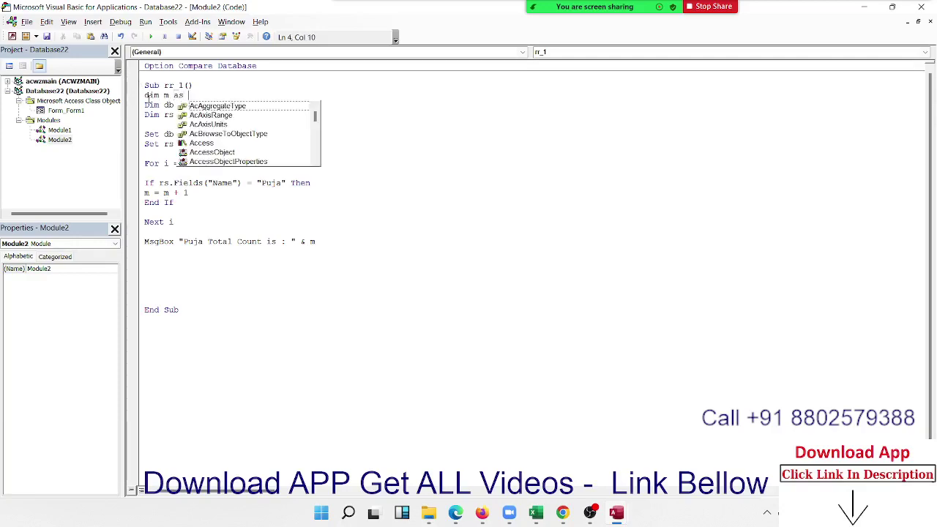
{"action": "type", "text": "int"}
{"action": "key", "text": "Tab"}
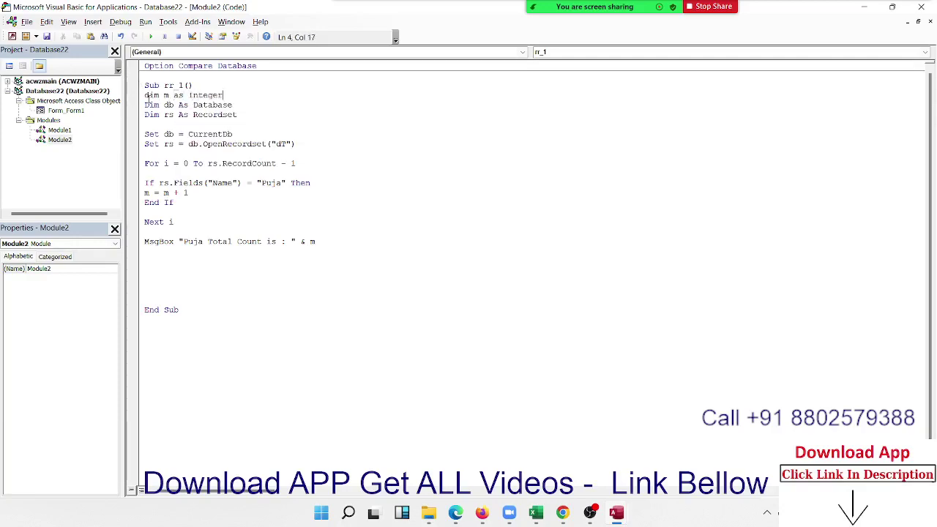
{"action": "left_click", "coordinate": [211, 230]}
Test the Total Data button on the Access form and dismiss the count message.
{"action": "key", "text": "alt+F11"}
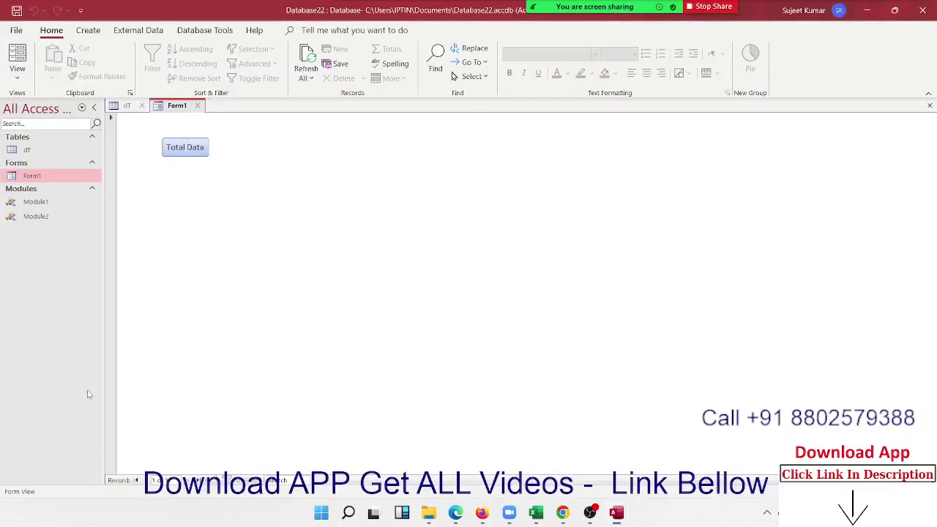
{"action": "left_click", "coordinate": [192, 150]}
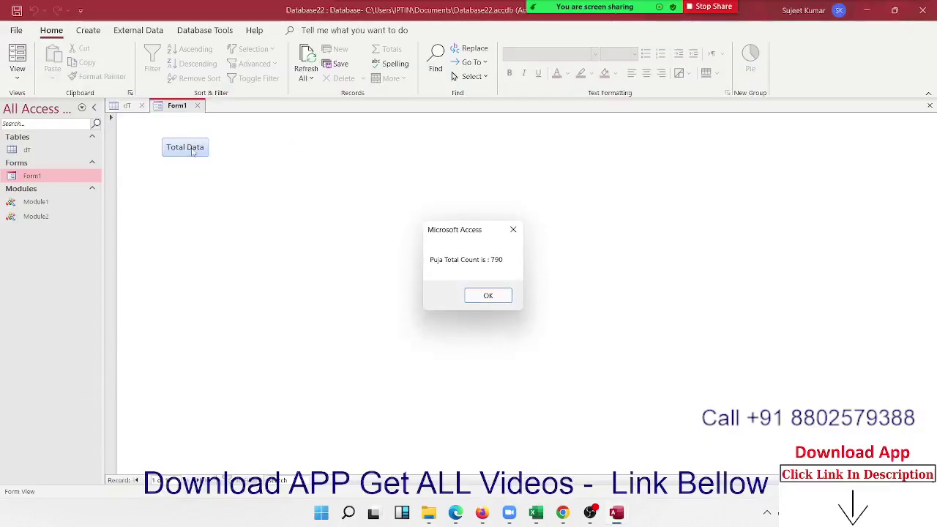
{"action": "left_click", "coordinate": [508, 301]}
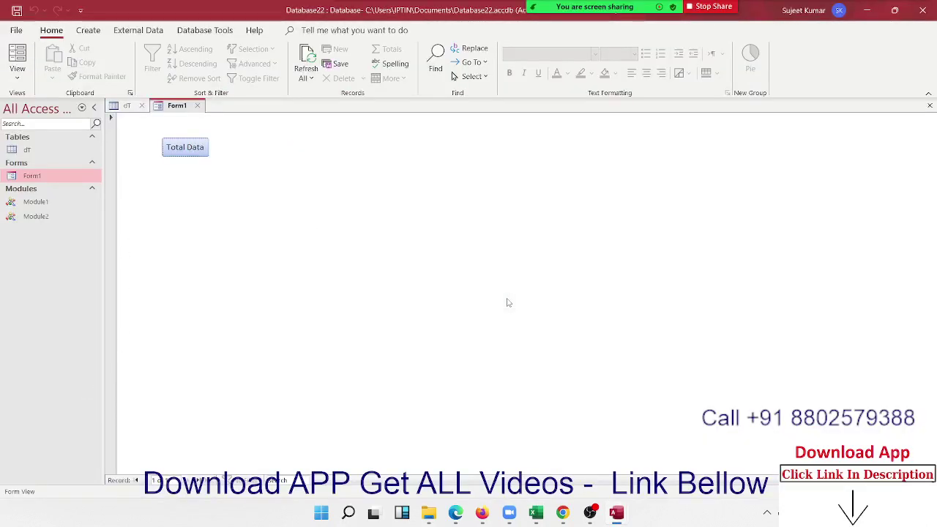
Back in the code, delete the blank line between the For and If lines.
{"action": "key", "text": "alt+F11"}
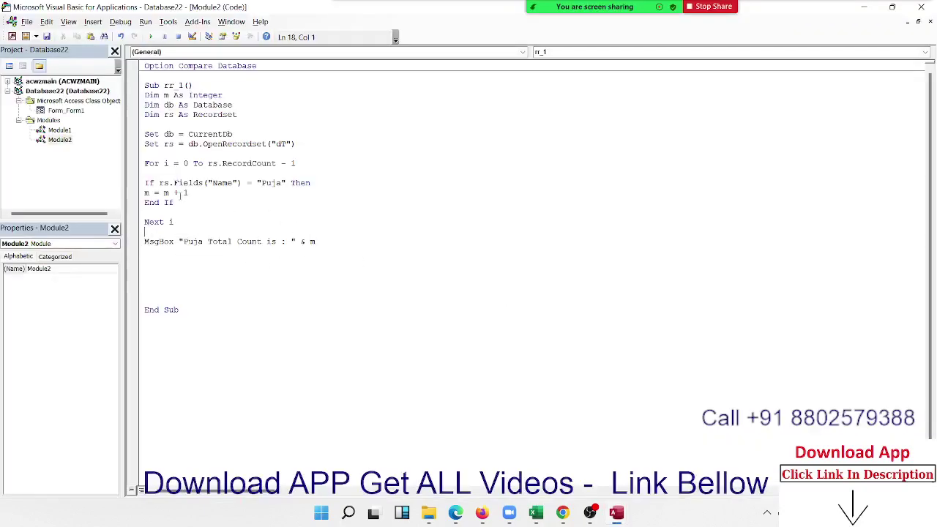
{"action": "left_click", "coordinate": [162, 174]}
{"action": "key", "text": "Delete"}
{"action": "key", "text": "Down"}
{"action": "key", "text": "Down"}
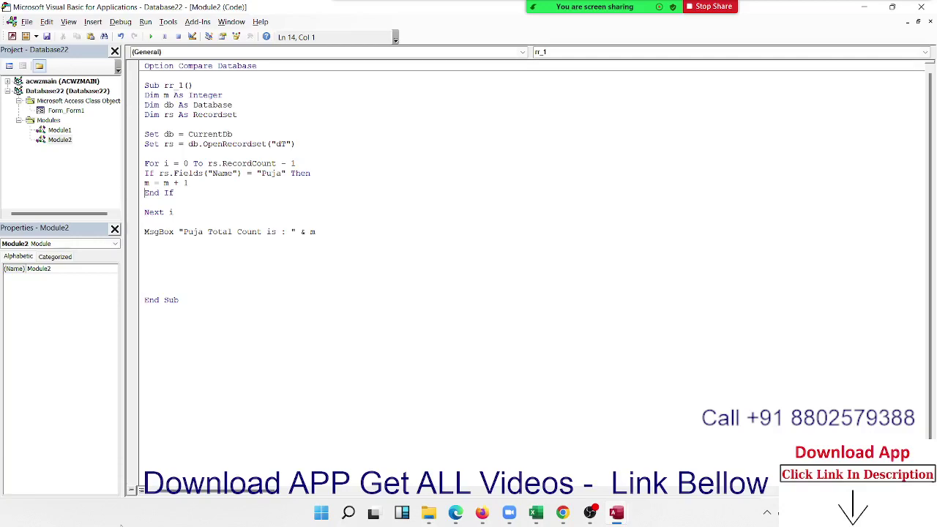
Open the dT table and jump to the last record (790), then back to the first.
{"action": "key", "text": "alt+F11"}
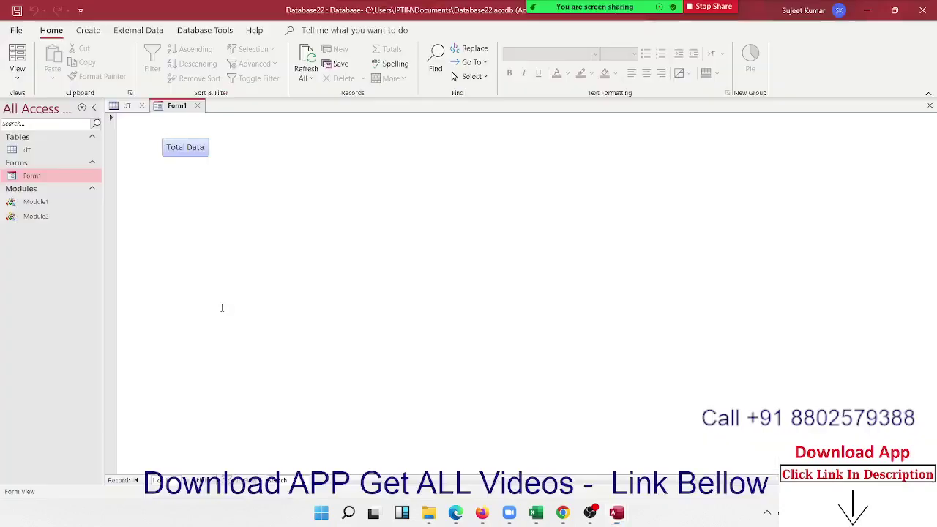
{"action": "double_click", "coordinate": [33, 149]}
{"action": "left_click", "coordinate": [201, 126]}
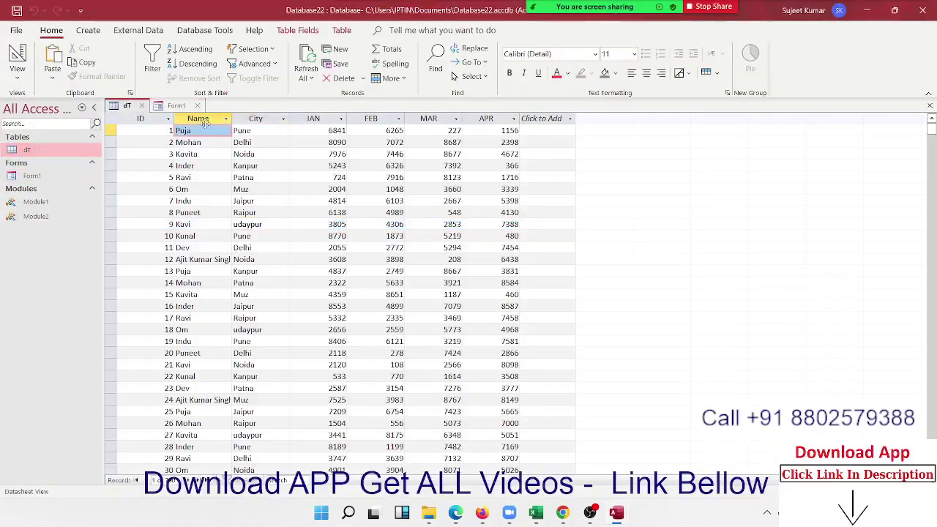
{"action": "left_click", "coordinate": [225, 118]}
{"action": "key", "text": "Escape"}
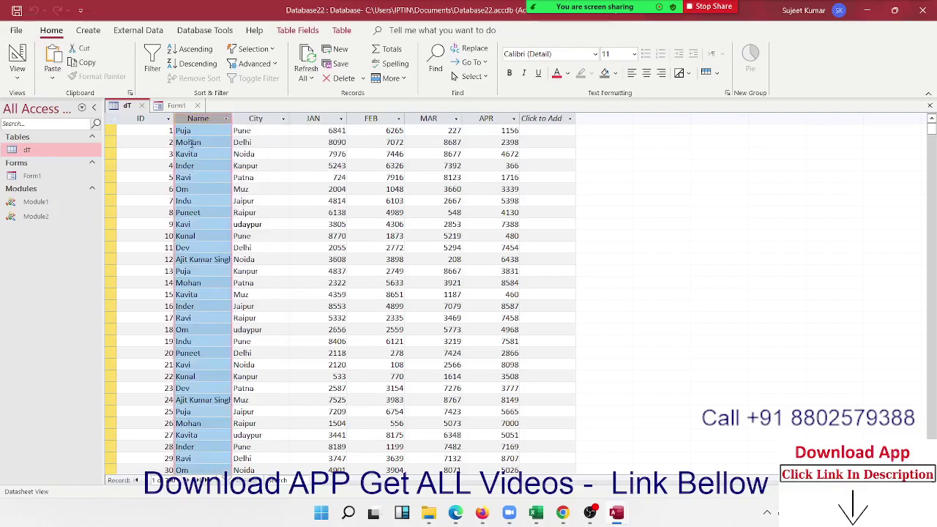
{"action": "left_click", "coordinate": [168, 152]}
{"action": "key", "text": "ctrl+Down"}
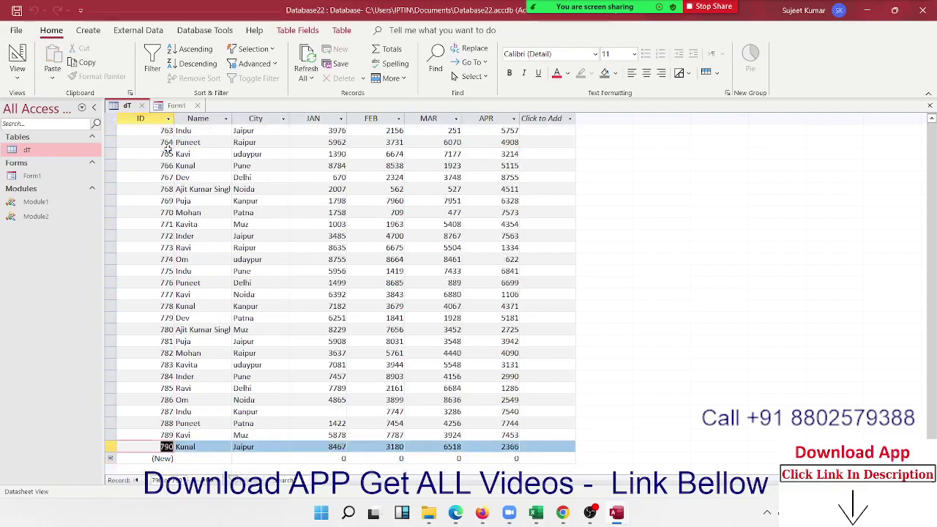
{"action": "key", "text": "ctrl+Home"}
{"action": "key", "text": "Tab"}
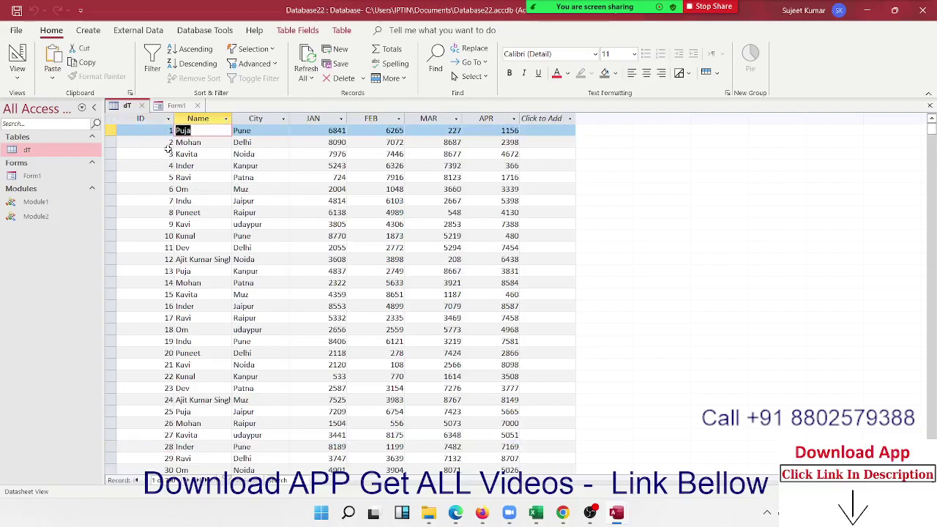
Close the VBA editor, then close the dT table and Form1 tabs.
{"action": "key", "text": "alt+F11"}
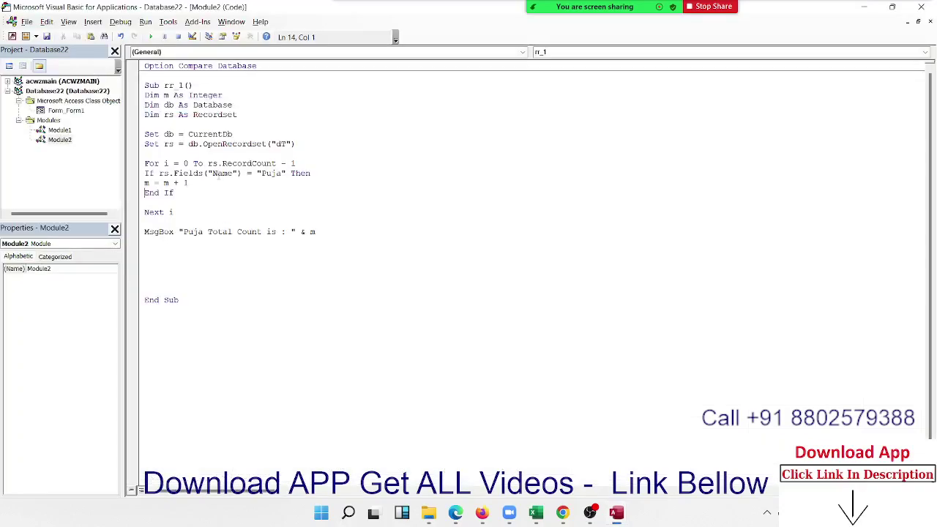
{"action": "left_click", "coordinate": [922, 8]}
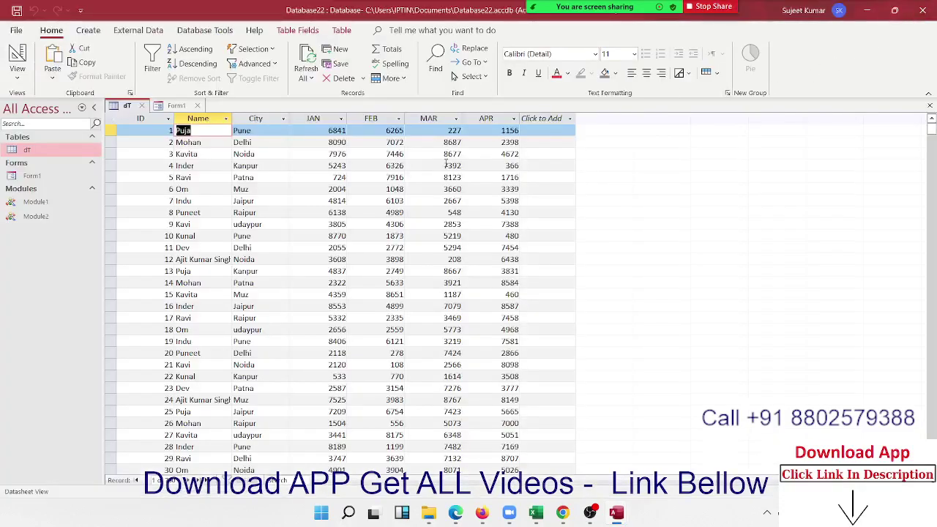
{"action": "left_click", "coordinate": [141, 106]}
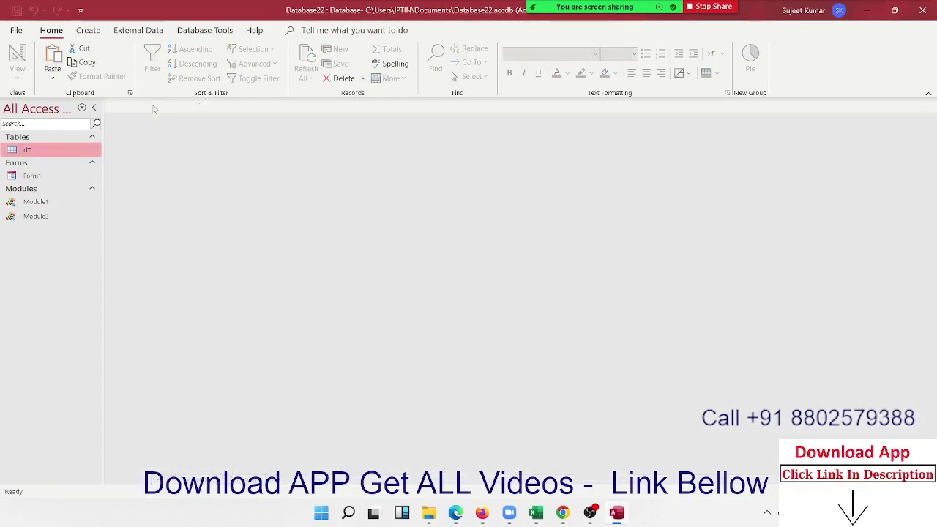
{"action": "left_click", "coordinate": [153, 107]}
Open Module2's code in the VBA editor, then Module1's.
{"action": "left_click", "coordinate": [59, 218]}
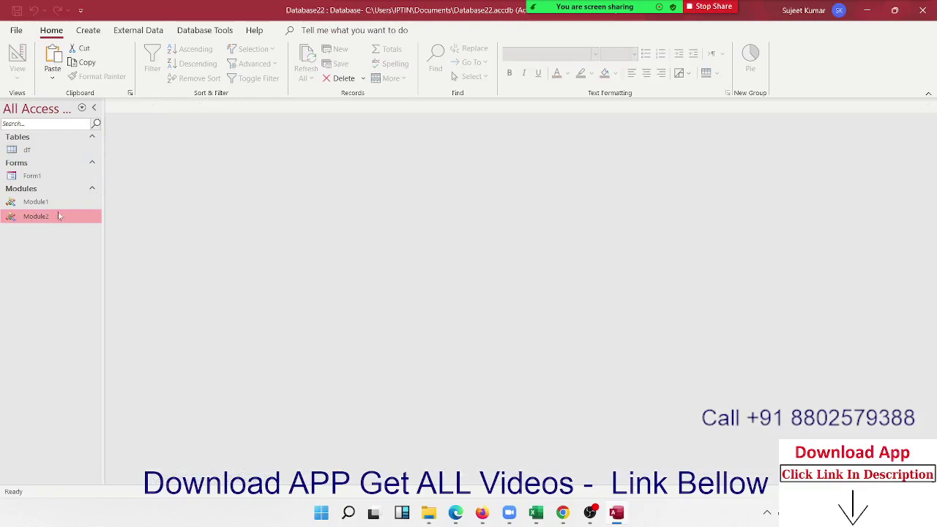
{"action": "double_click", "coordinate": [59, 218]}
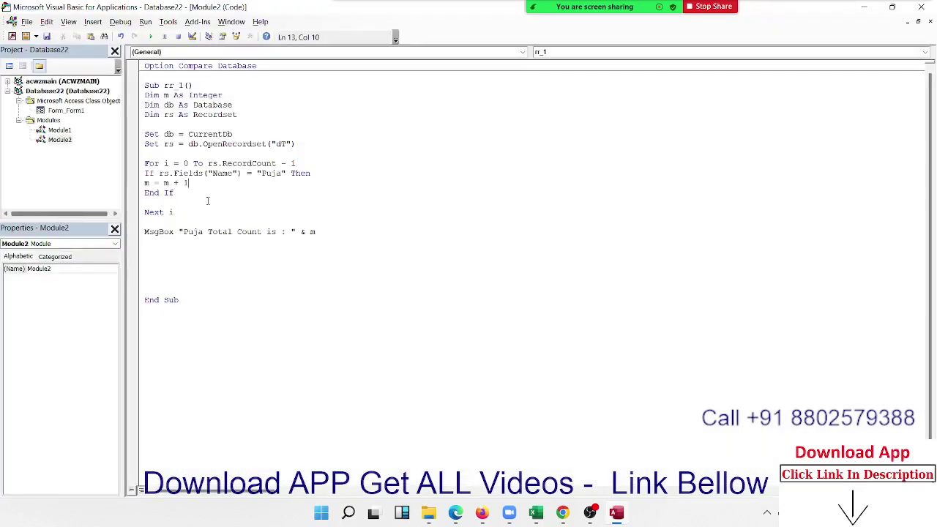
{"action": "left_click", "coordinate": [231, 270]}
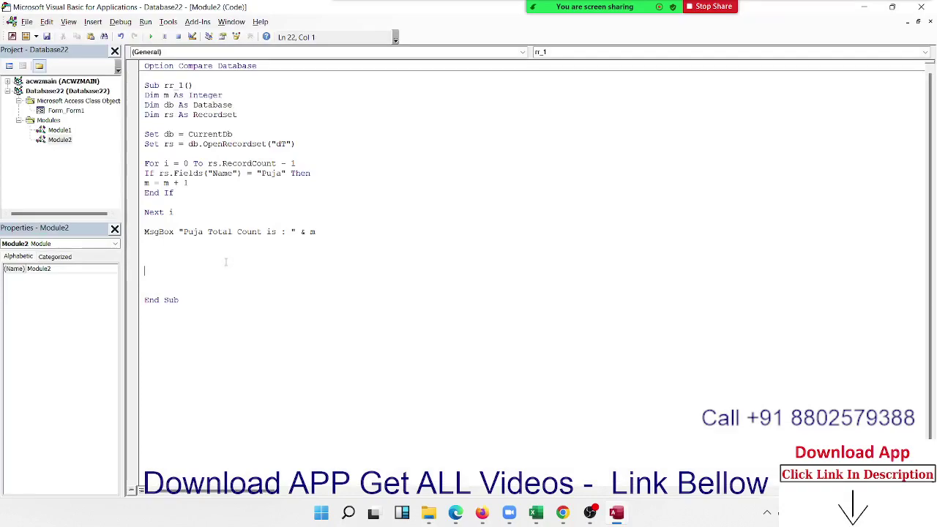
{"action": "left_click", "coordinate": [325, 232]}
{"action": "double_click", "coordinate": [57, 131]}
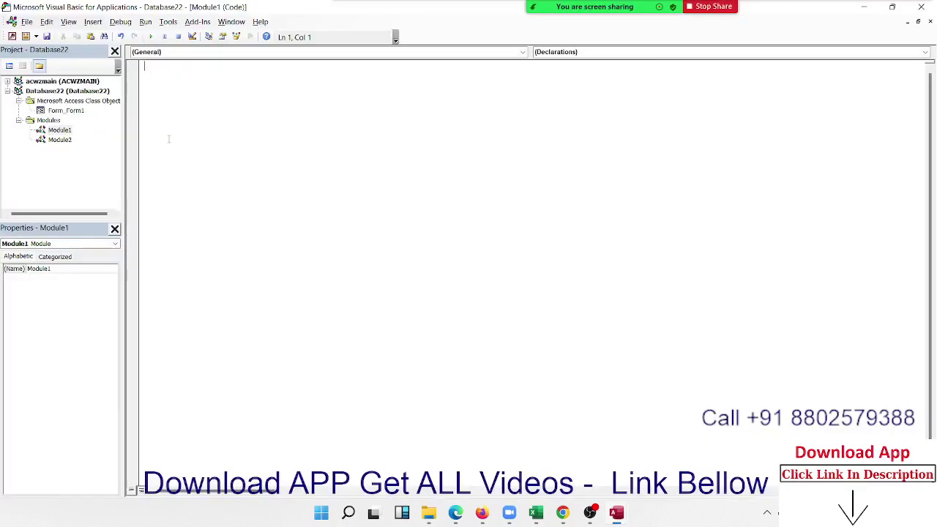
Run Total Data on Form1, getting a Puja total of 790, then open Module1.
{"action": "key", "text": "alt+Tab"}
{"action": "key", "text": "Tab"}
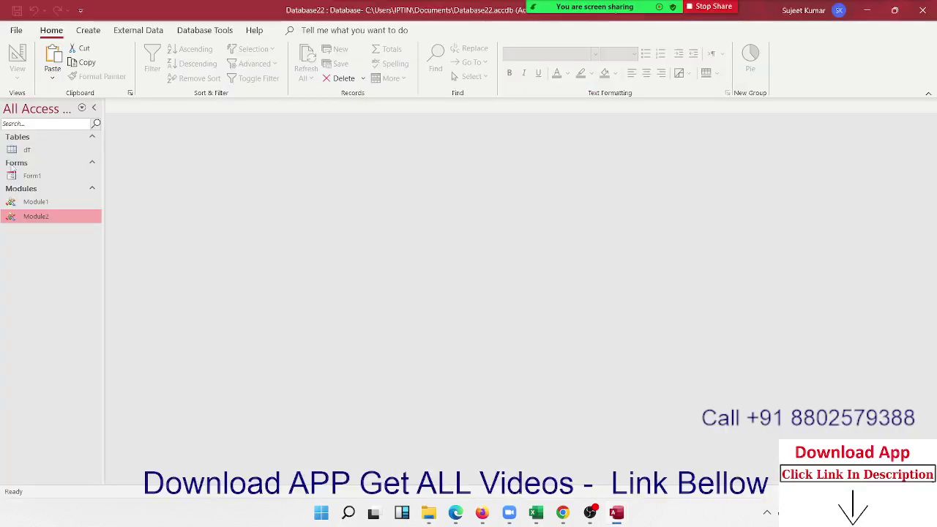
{"action": "double_click", "coordinate": [33, 176]}
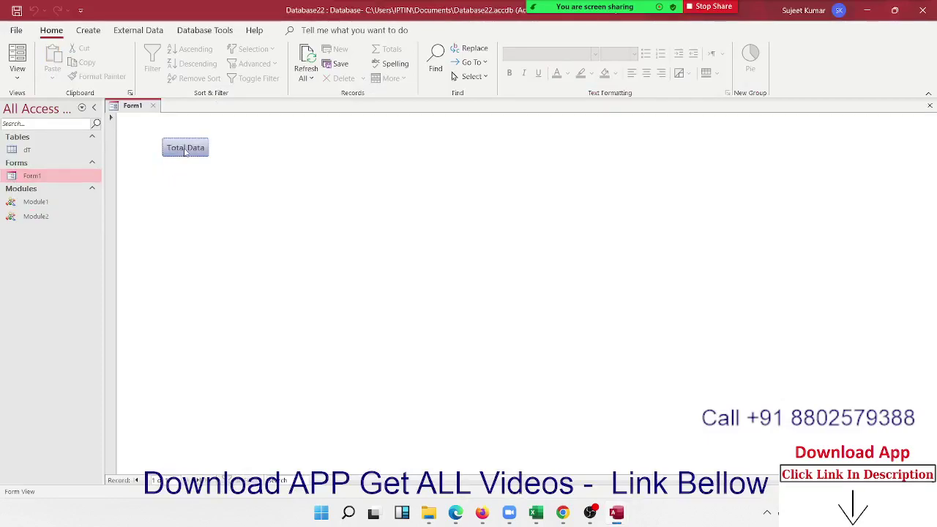
{"action": "left_click", "coordinate": [185, 149]}
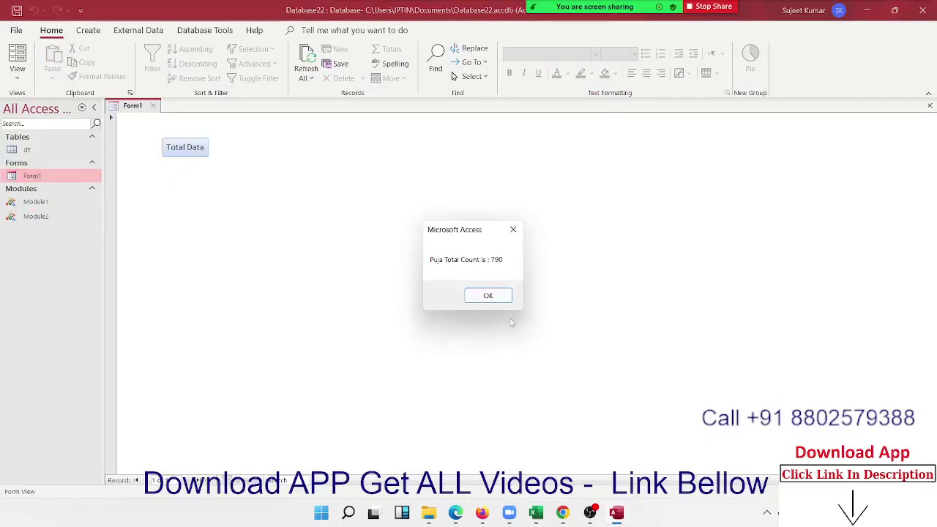
{"action": "left_click", "coordinate": [488, 296]}
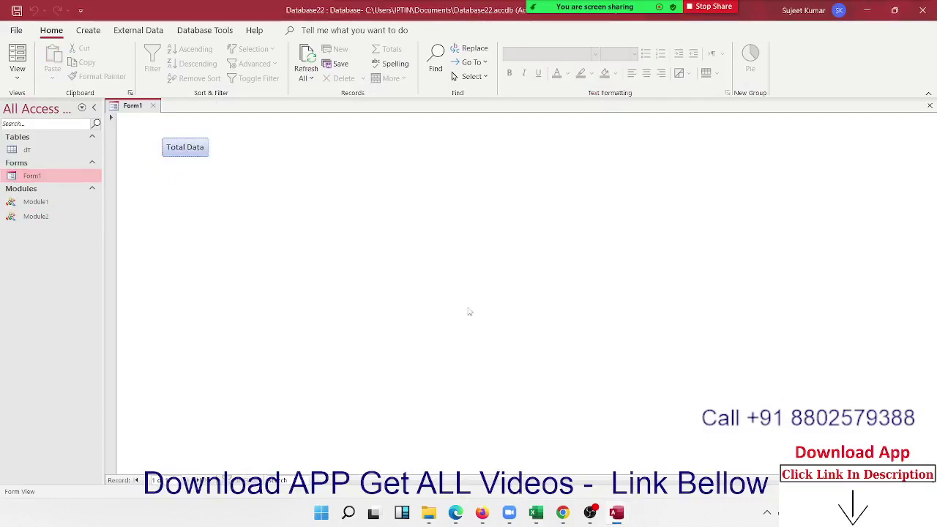
{"action": "double_click", "coordinate": [36, 203]}
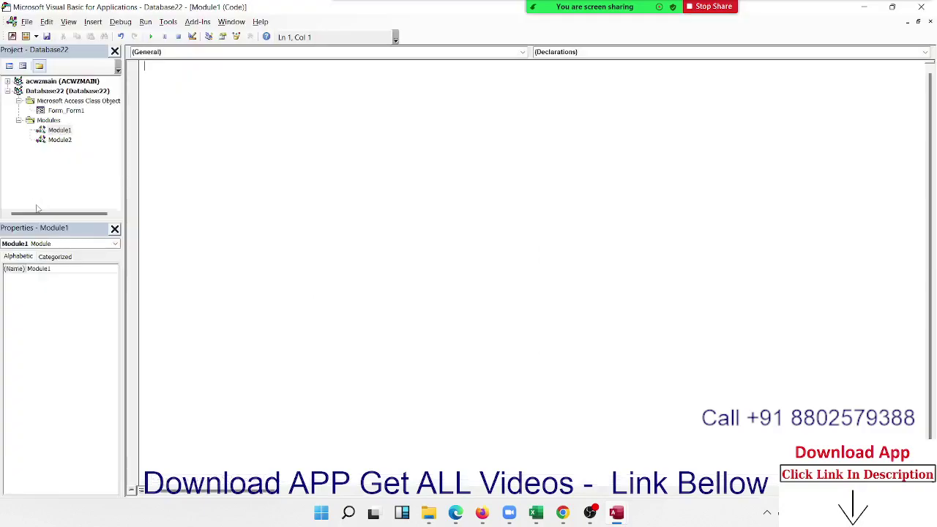
Misspell rs.Fields as rs.Field in rr_1 and run it to trigger a compile error.
{"action": "double_click", "coordinate": [73, 139]}
{"action": "left_click", "coordinate": [224, 153]}
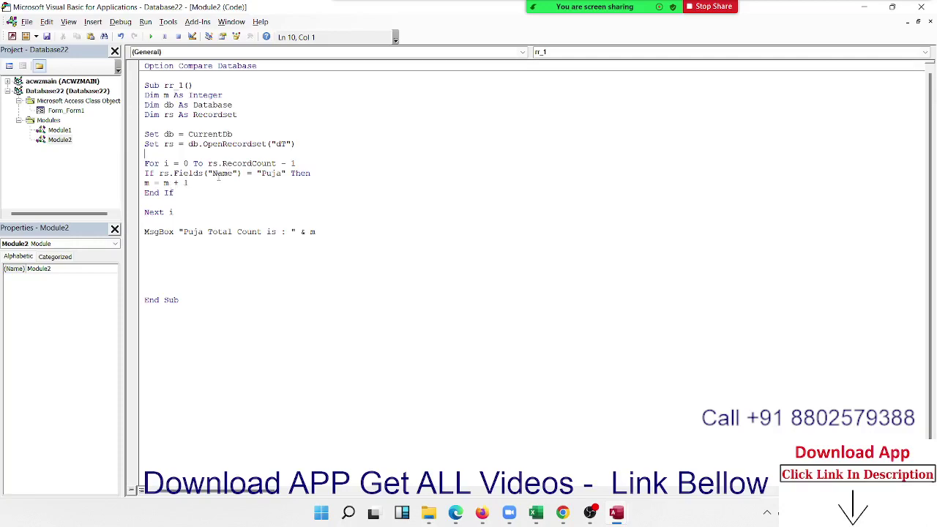
{"action": "left_click", "coordinate": [205, 173]}
{"action": "key", "text": "BackSpace"}
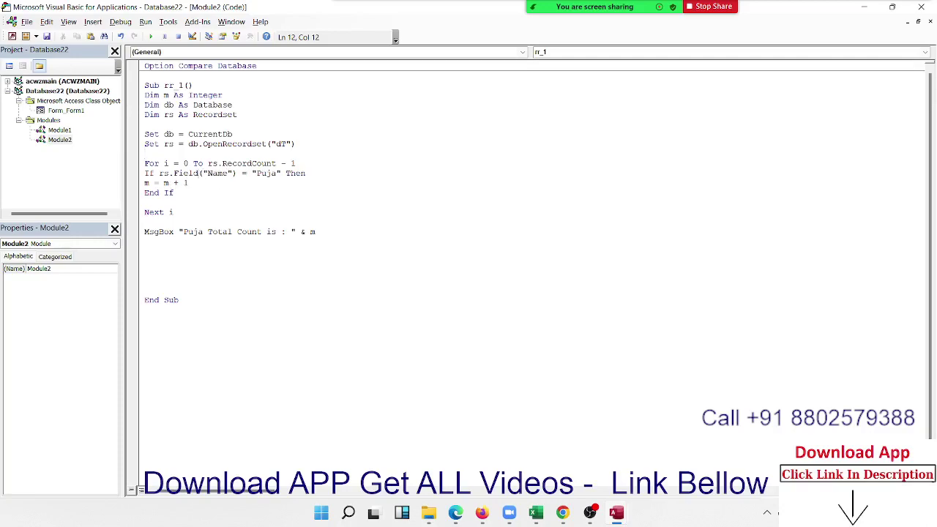
{"action": "key", "text": "Down"}
{"action": "key", "text": "Down"}
{"action": "left_click", "coordinate": [150, 36]}
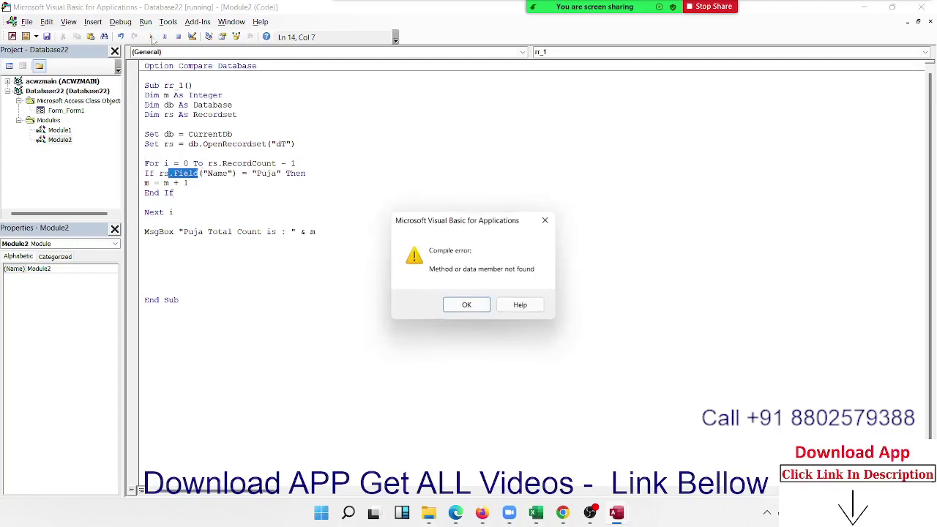
{"action": "left_click", "coordinate": [468, 306]}
Restore rs.Fields("Name") on the If line using the IntelliSense member list.
{"action": "left_click", "coordinate": [208, 174]}
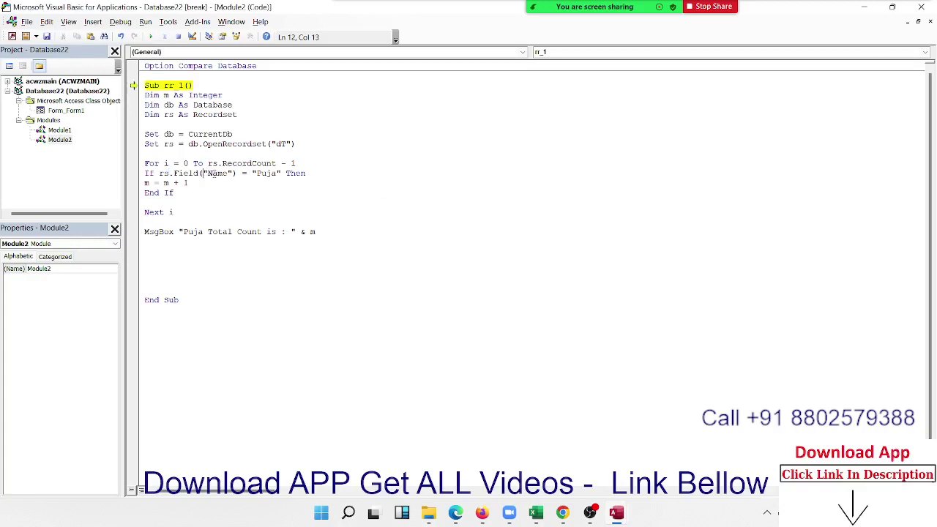
{"action": "type", "text": "s"}
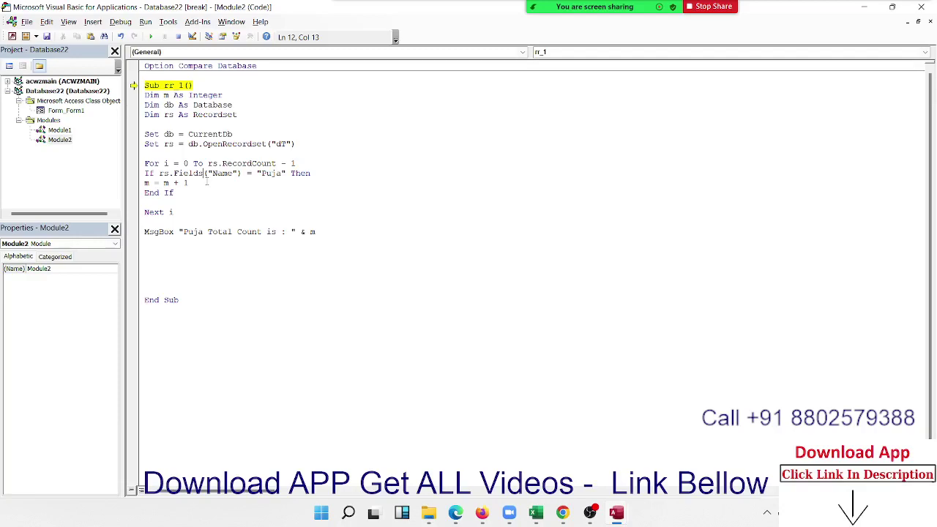
{"action": "key", "text": "BackSpace"}
{"action": "key", "text": "BackSpace"}
{"action": "key", "text": "BackSpace"}
{"action": "key", "text": "BackSpace"}
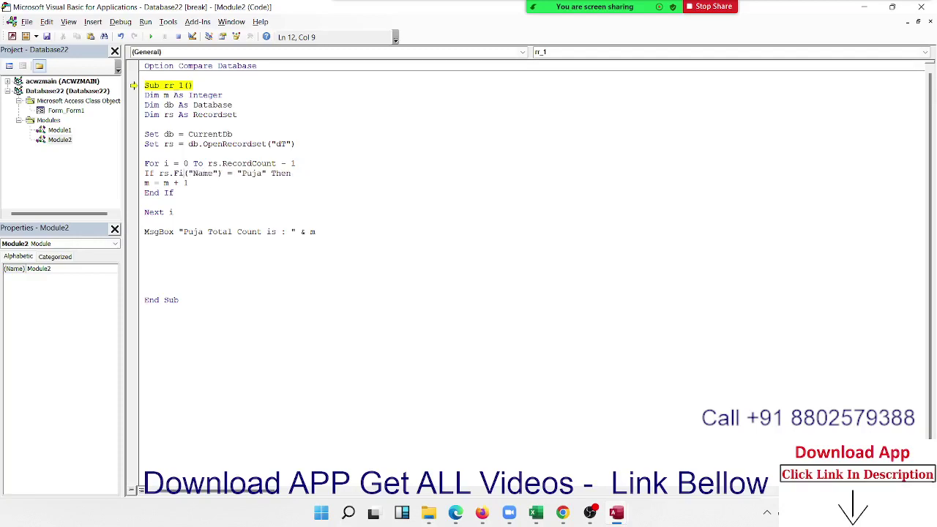
{"action": "key", "text": "BackSpace"}
{"action": "key", "text": "BackSpace"}
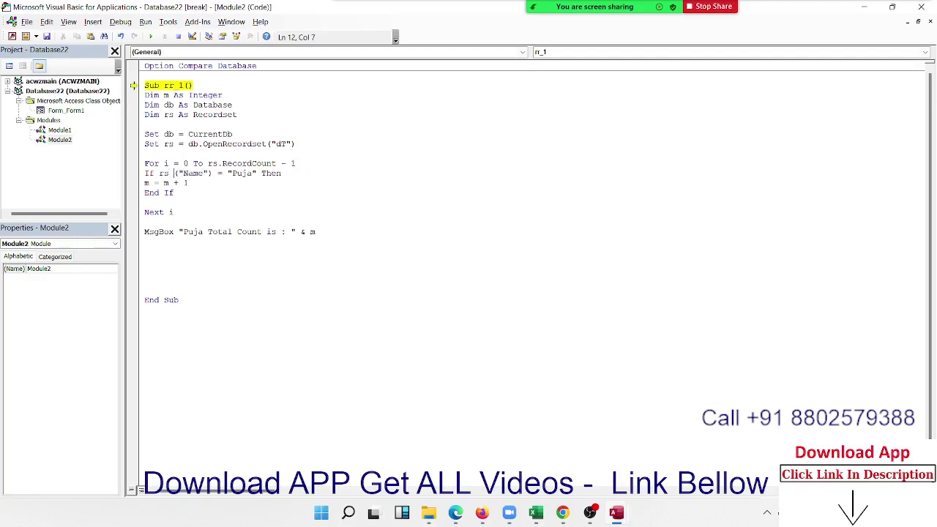
{"action": "key", "text": "BackSpace"}
{"action": "type", "text": "."}
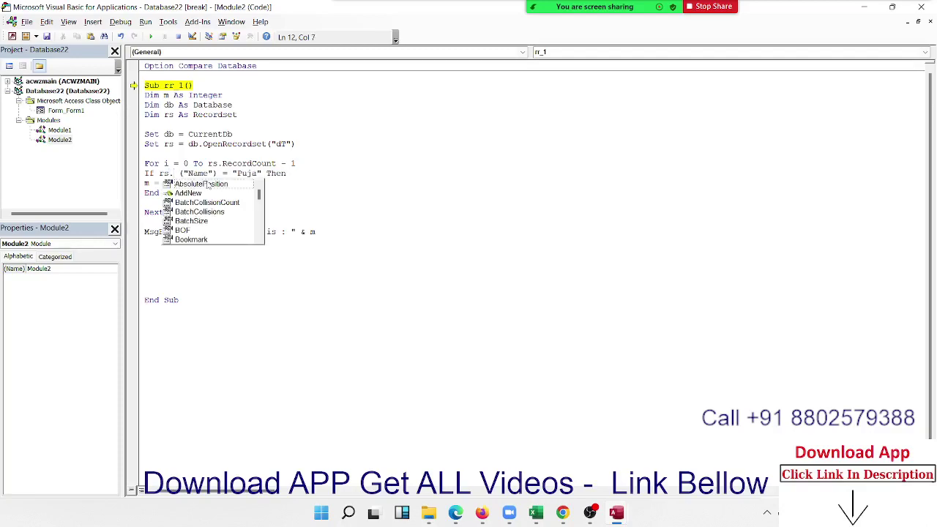
{"action": "type", "text": "f"}
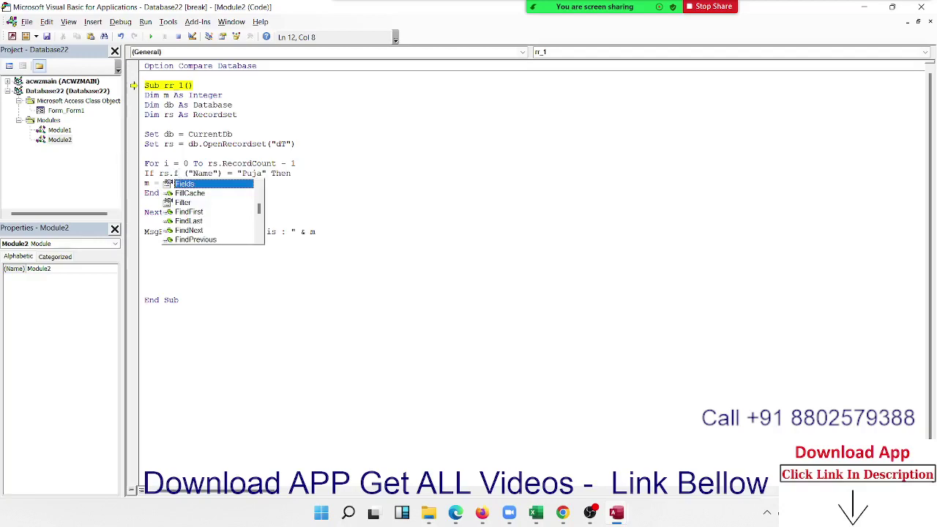
{"action": "double_click", "coordinate": [207, 183]}
{"action": "key", "text": "Delete"}
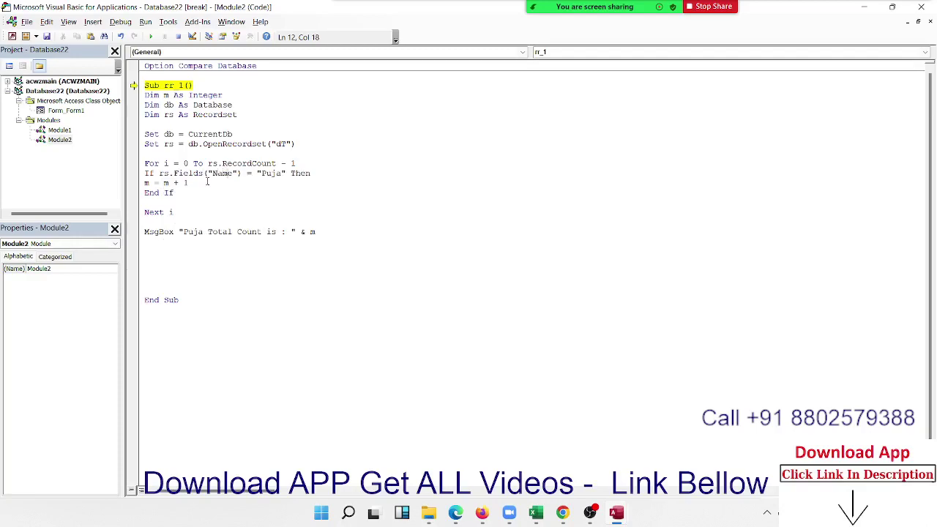
{"action": "key", "text": "Right"}
{"action": "key", "text": "Right"}
{"action": "key", "text": "Right"}
{"action": "key", "text": "Right"}
{"action": "key", "text": "Right"}
{"action": "key", "text": "Right"}
{"action": "key", "text": "Right"}
{"action": "key", "text": "Right"}
{"action": "key", "text": "Right"}
{"action": "key", "text": "Right"}
{"action": "key", "text": "Right"}
{"action": "key", "text": "Right"}
Step through rr_1 with F8 to the If test and counter increment lines.
{"action": "key", "text": "Down"}
{"action": "key", "text": "F8"}
{"action": "key", "text": "F8"}
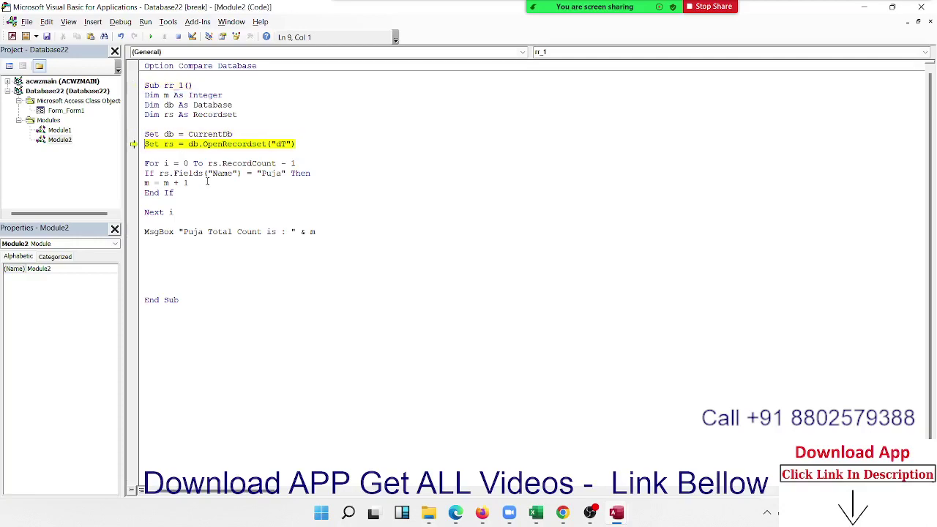
{"action": "key", "text": "F8"}
{"action": "key", "text": "F8"}
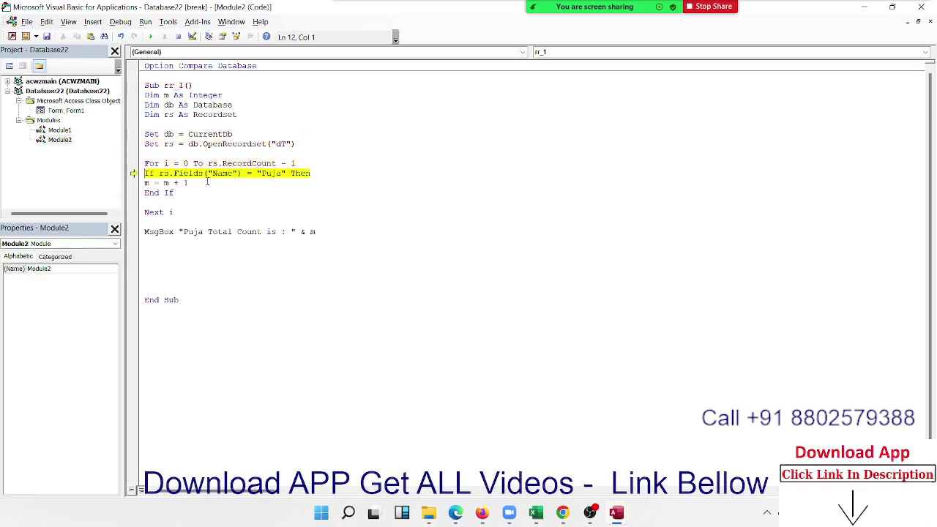
{"action": "key", "text": "F8"}
{"action": "key", "text": "F8"}
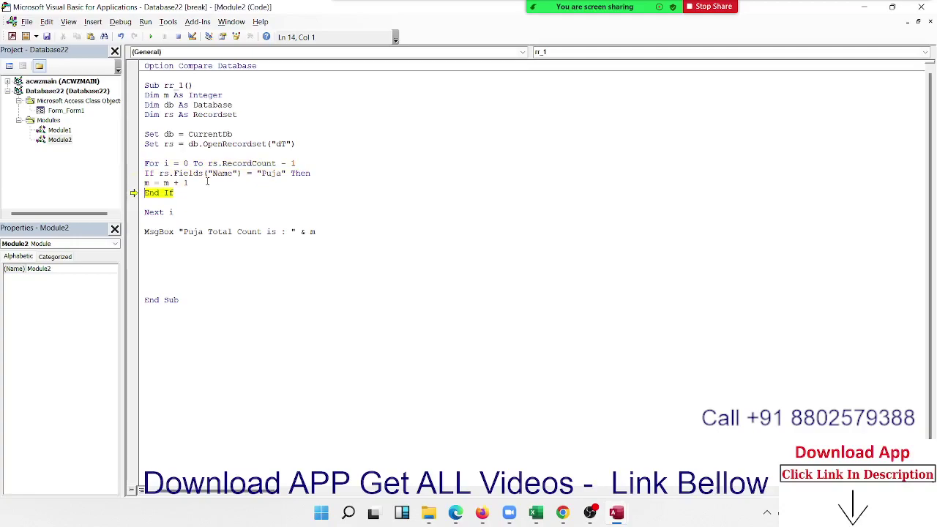
{"action": "key", "text": "F8"}
{"action": "key", "text": "F8"}
{"action": "key", "text": "F8"}
Check the dT table, step further through the loop, then reset to end break mode.
{"action": "key", "text": "alt+F11"}
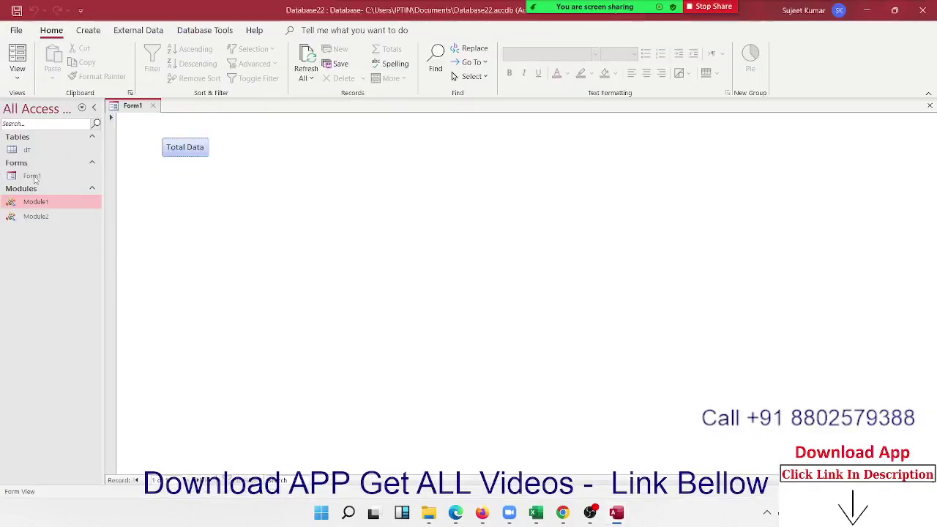
{"action": "double_click", "coordinate": [39, 155]}
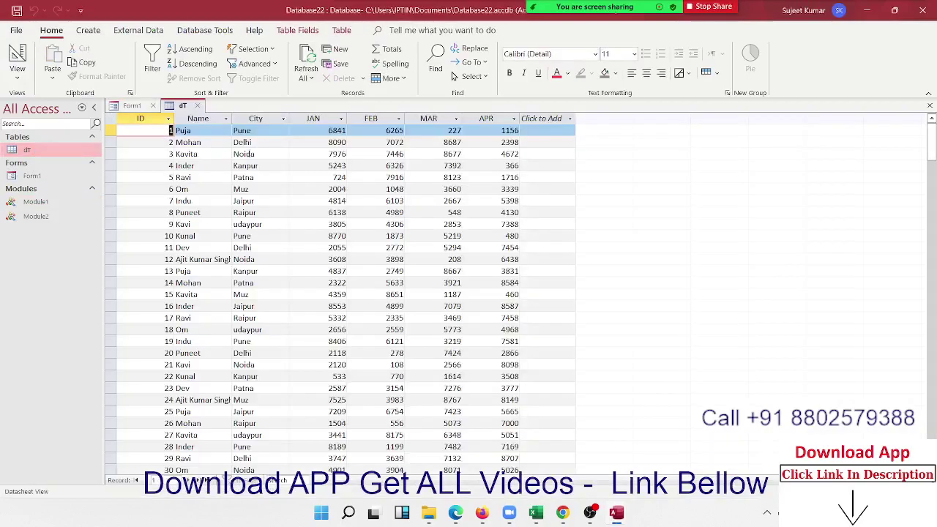
{"action": "key", "text": "alt+F11"}
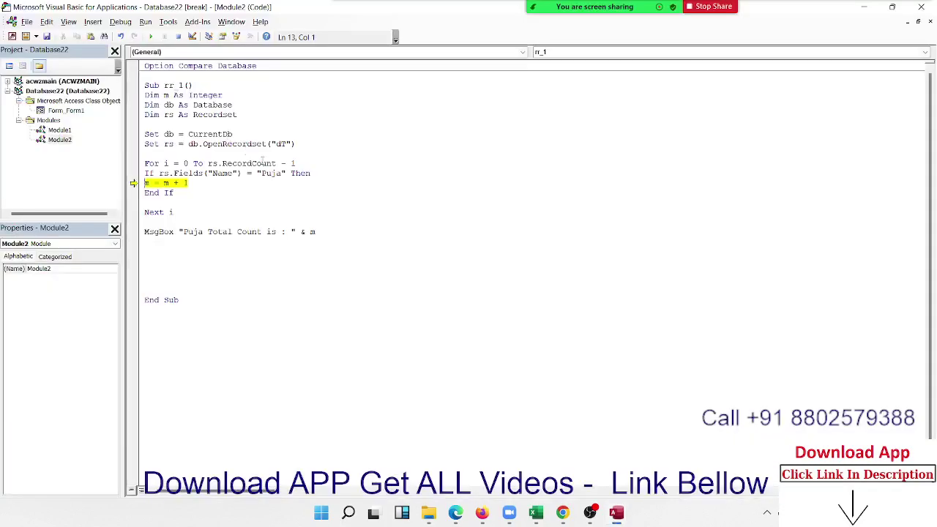
{"action": "key", "text": "F8"}
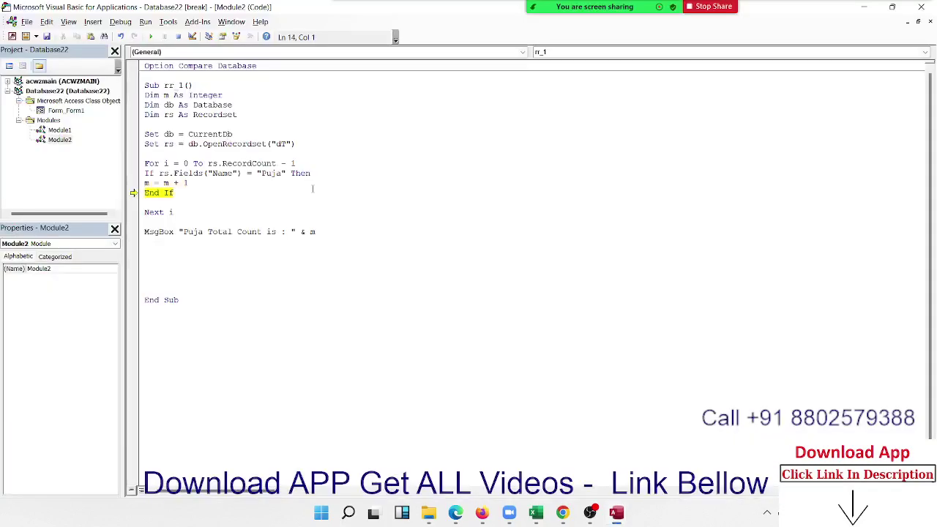
{"action": "key", "text": "F8"}
{"action": "key", "text": "F8"}
{"action": "key", "text": "F8"}
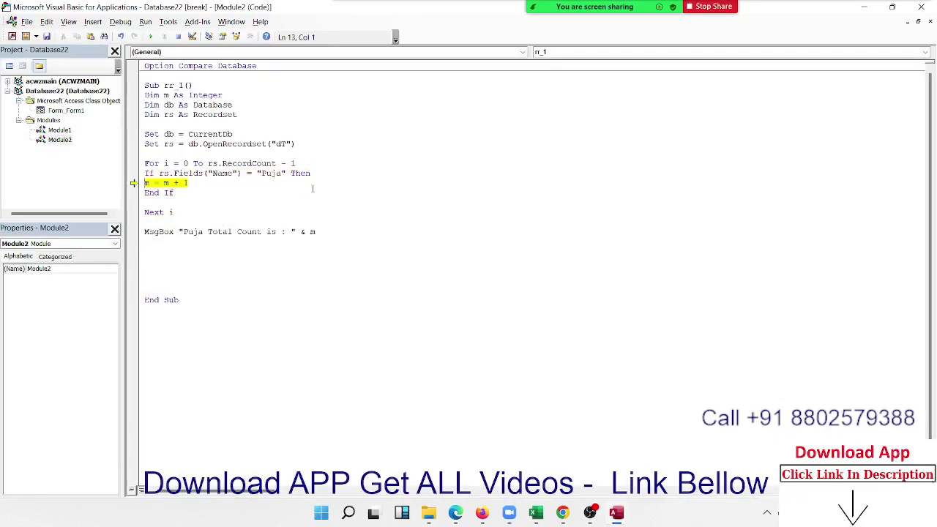
{"action": "key", "text": "F8"}
{"action": "key", "text": "alt+F11"}
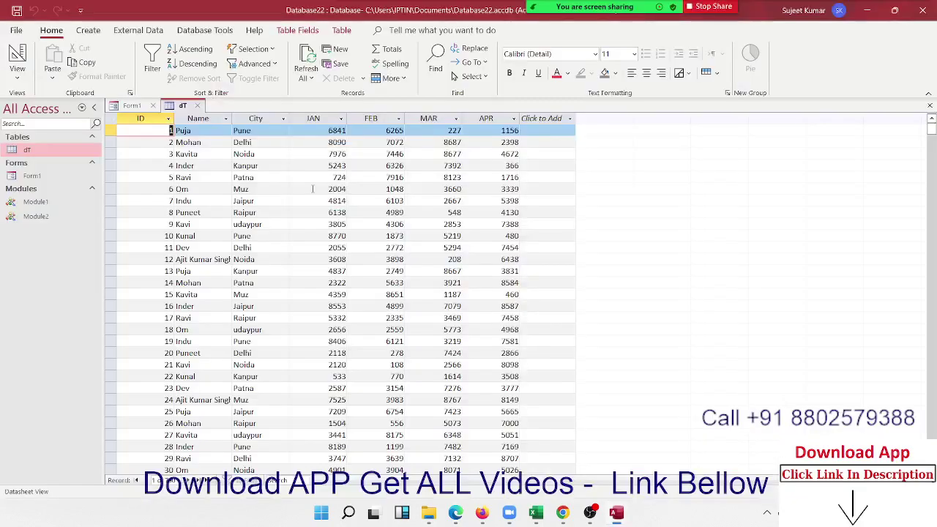
{"action": "key", "text": "alt+F11"}
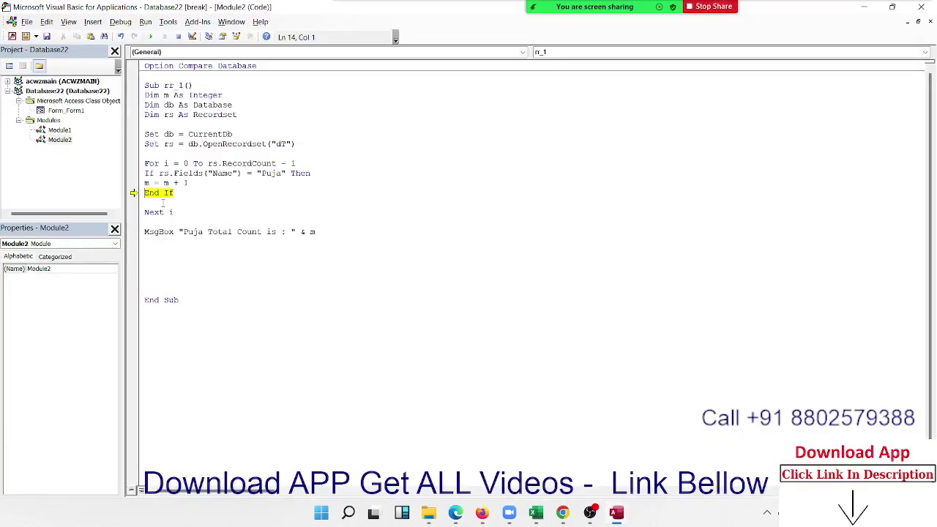
{"action": "left_click", "coordinate": [163, 203]}
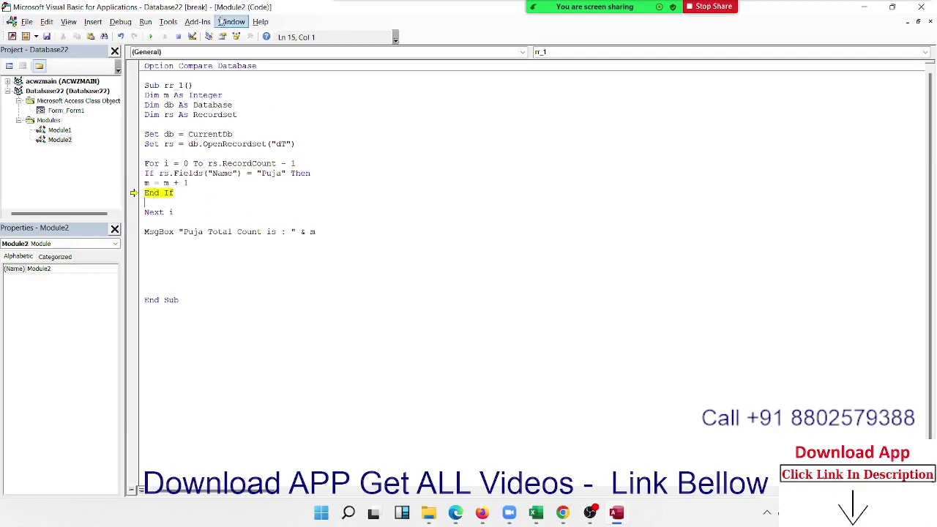
{"action": "left_click", "coordinate": [178, 36]}
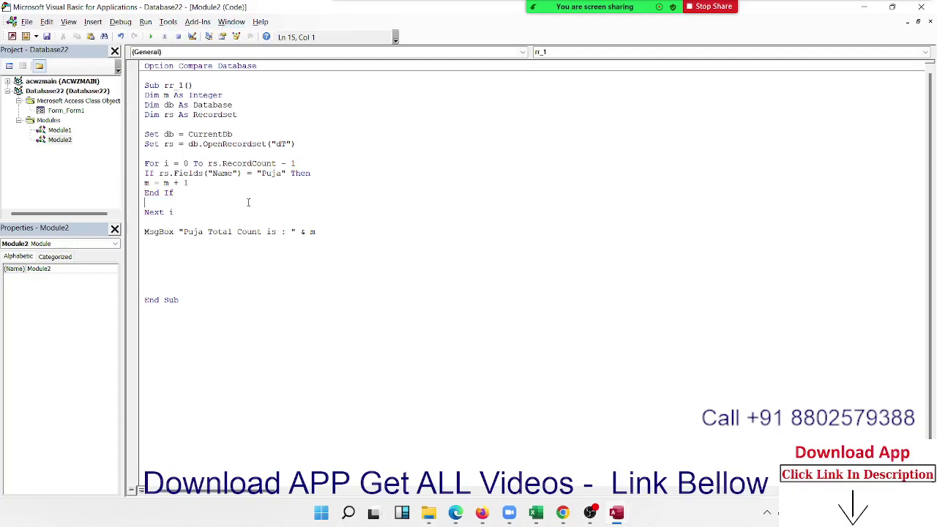
Add rs.MoveNext before Next i and run rr_1, which reports a Puja count of 68.
{"action": "key", "text": "Up"}
{"action": "key", "text": "Down"}
{"action": "type", "text": "rs"}
{"action": "type", "text": ".mo"}
{"action": "key", "text": "Down"}
{"action": "key", "text": "Down"}
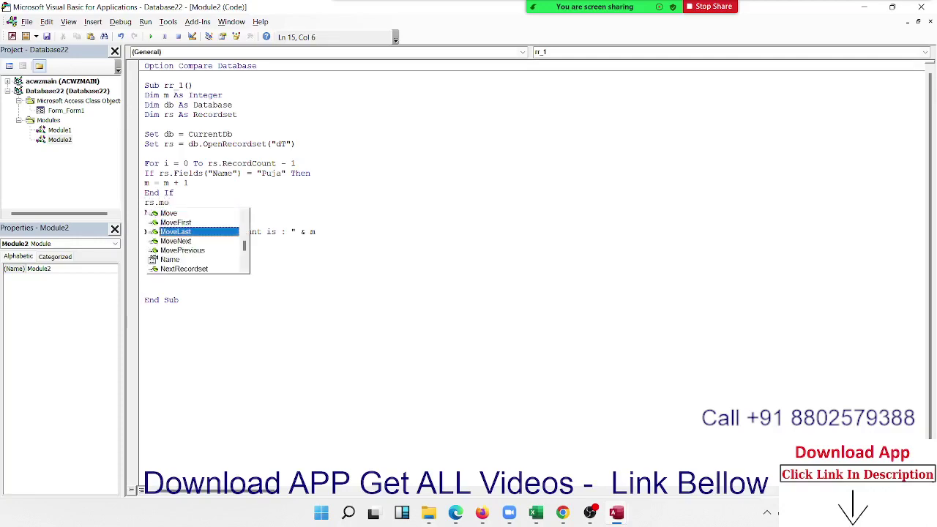
{"action": "key", "text": "Down"}
{"action": "key", "text": "Tab"}
{"action": "left_click", "coordinate": [234, 154]}
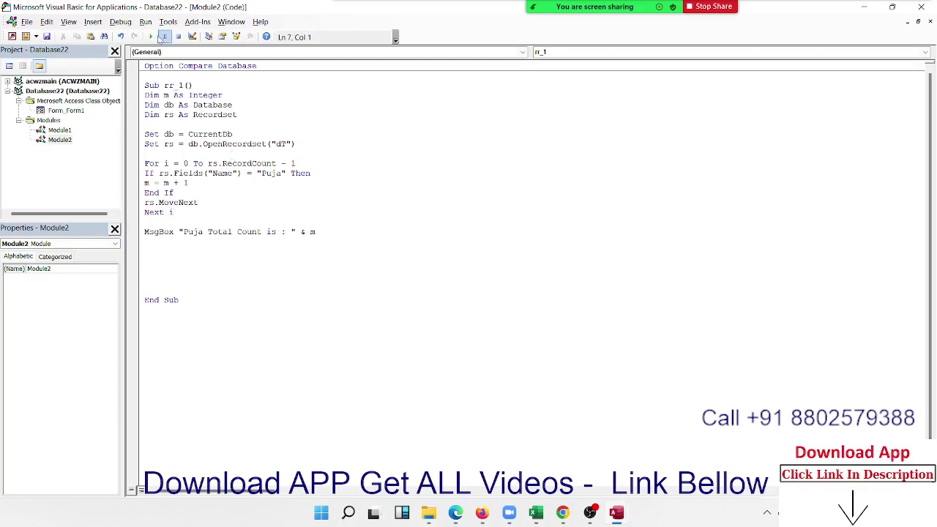
{"action": "left_click", "coordinate": [150, 36]}
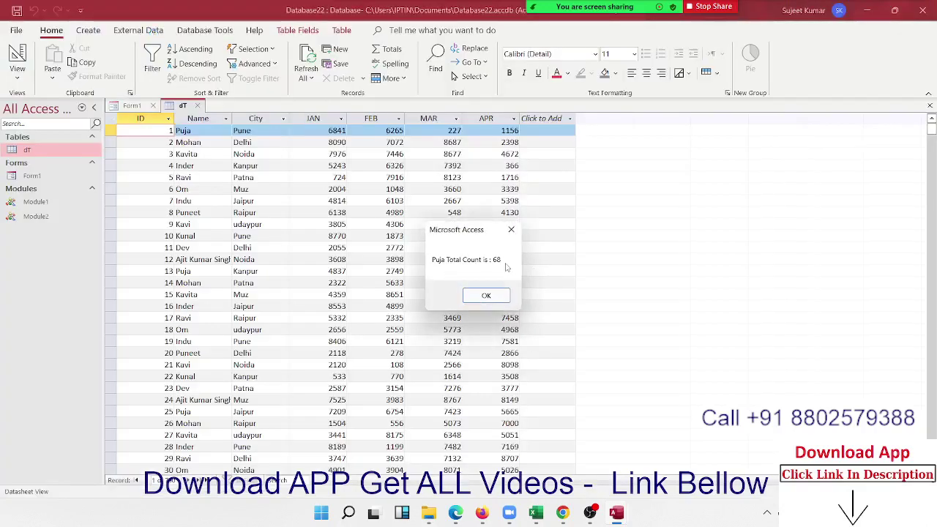
Dismiss the 68 count, review the MoveNext and Name check lines, then return to Access.
{"action": "left_click", "coordinate": [492, 295]}
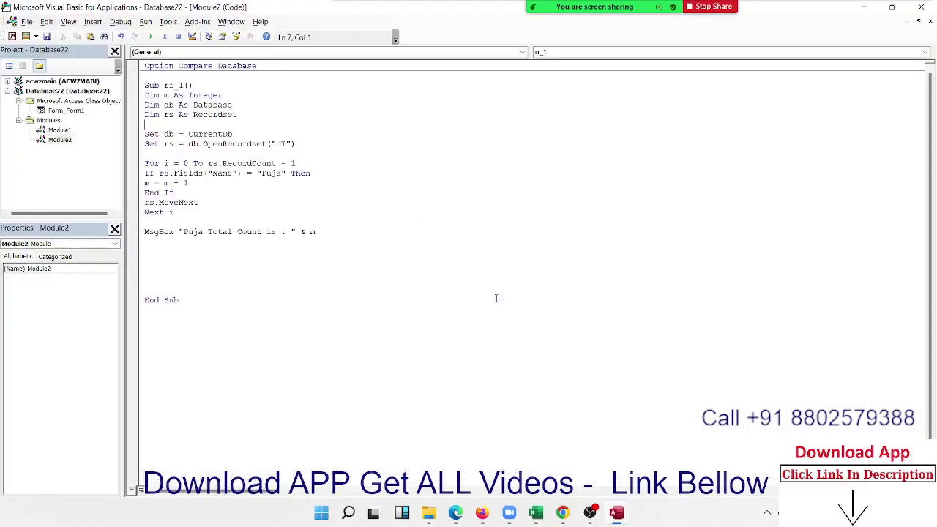
{"action": "double_click", "coordinate": [178, 203]}
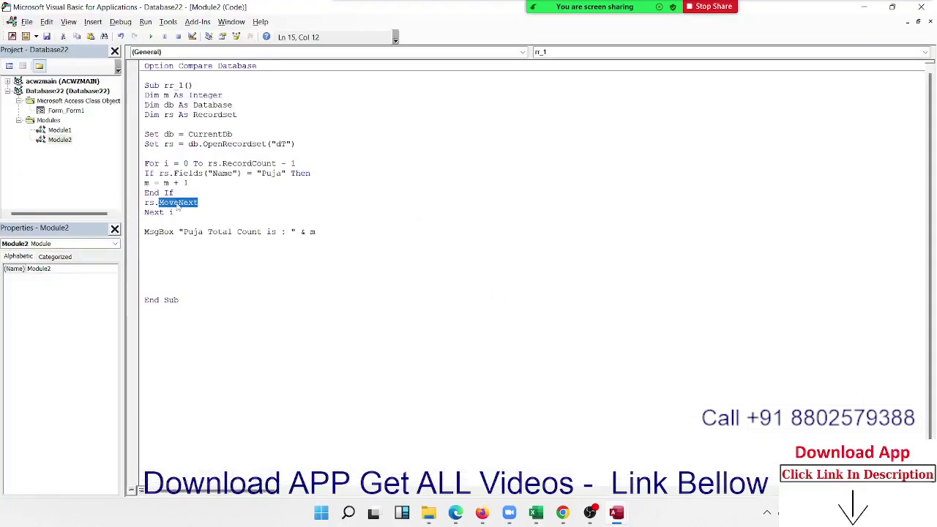
{"action": "left_click", "coordinate": [183, 193]}
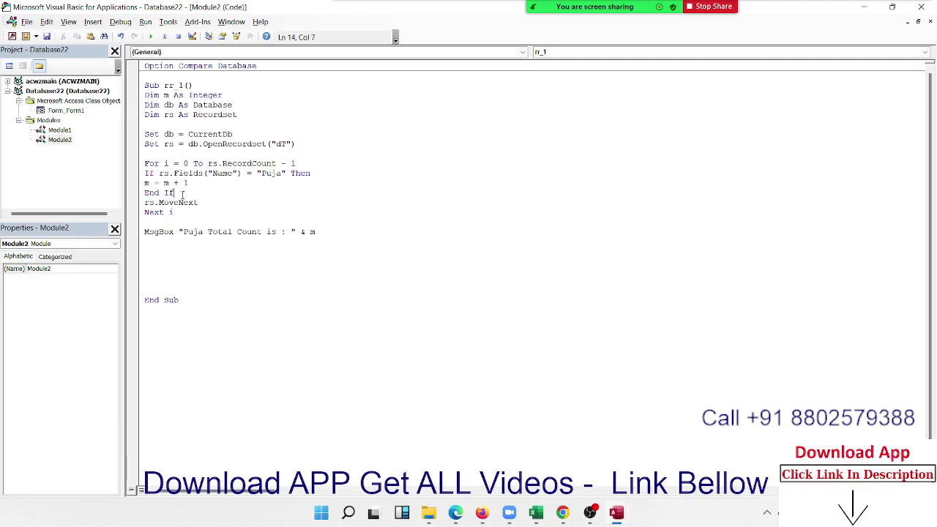
{"action": "left_click", "coordinate": [242, 172]}
{"action": "key", "text": "alt+F11"}
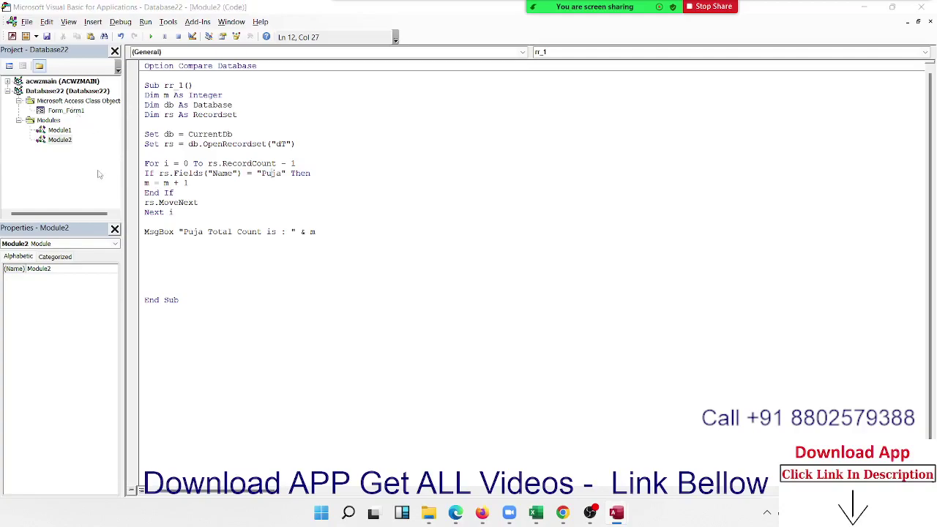
{"action": "key", "text": "alt+Tab"}
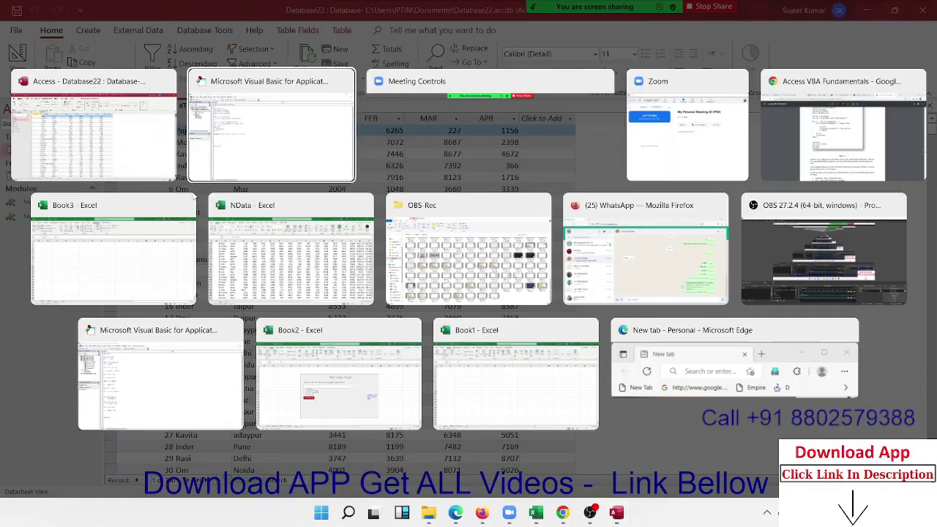
Open Form1, switch it to Design View, and drag the Total Data button lower.
{"action": "key", "text": "alt+F11"}
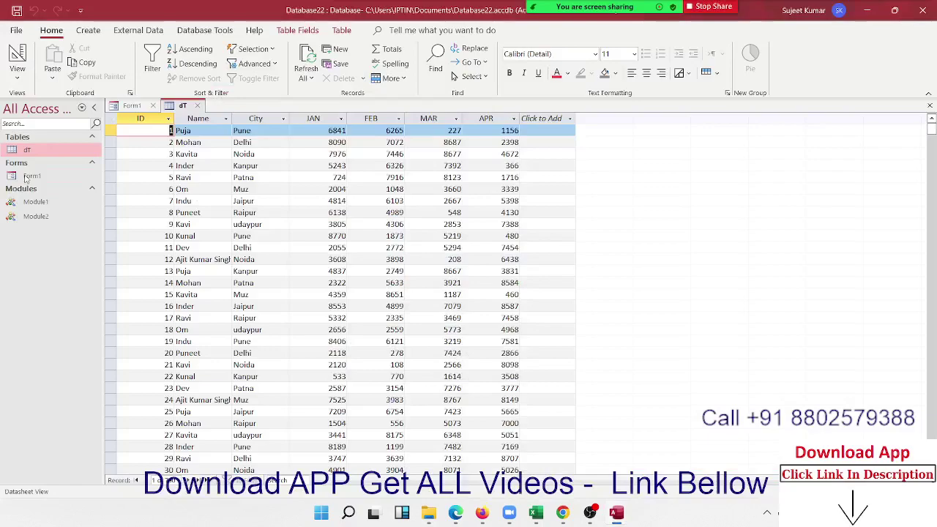
{"action": "double_click", "coordinate": [29, 177]}
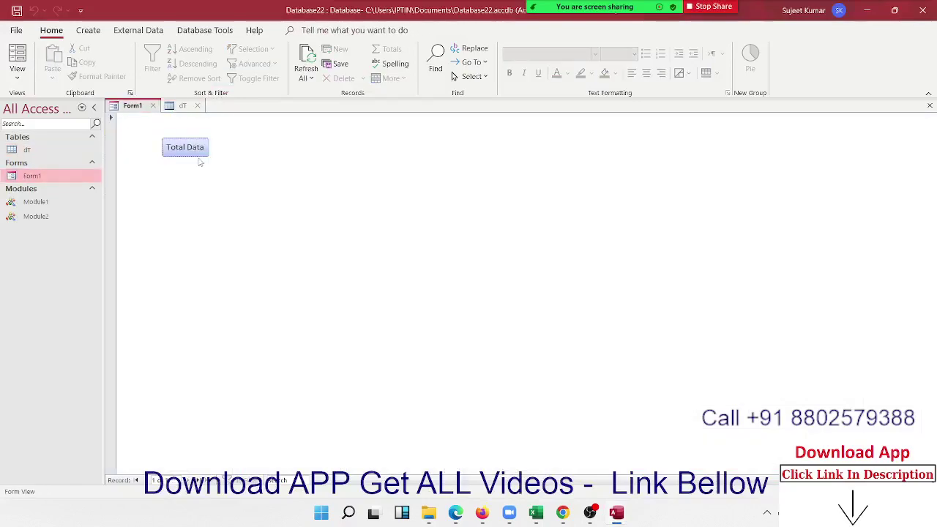
{"action": "right_click", "coordinate": [199, 162]}
{"action": "key", "text": "Escape"}
{"action": "left_click", "coordinate": [16, 77]}
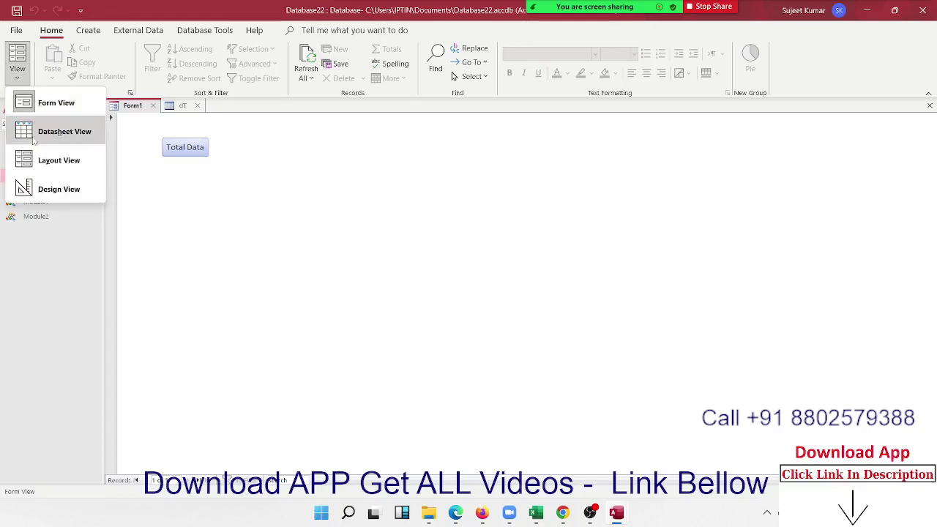
{"action": "left_click", "coordinate": [37, 188]}
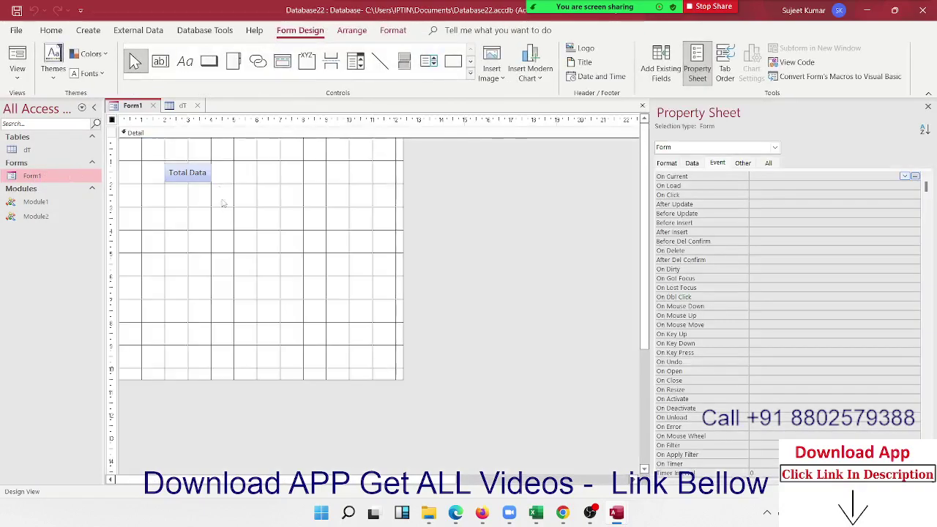
{"action": "left_click_drag", "start_coordinate": [198, 174], "coordinate": [228, 205]}
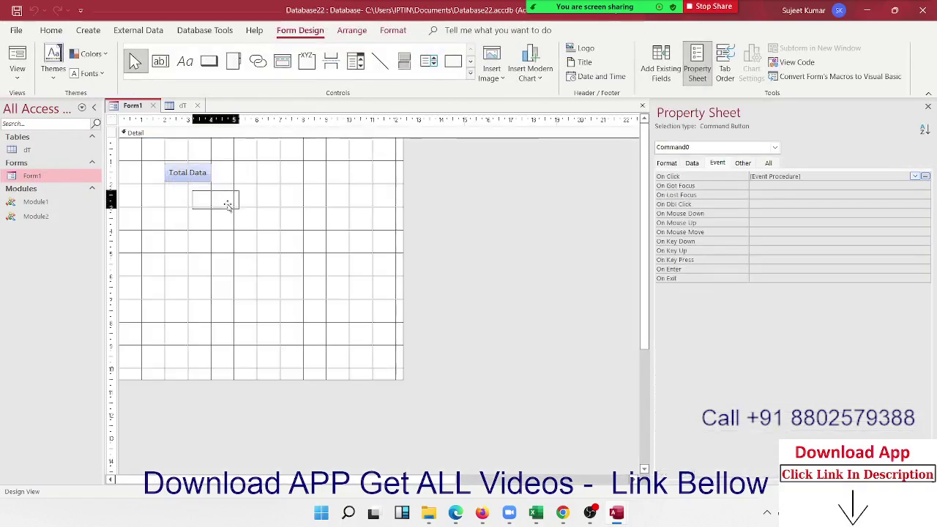
{"action": "left_click", "coordinate": [203, 177]}
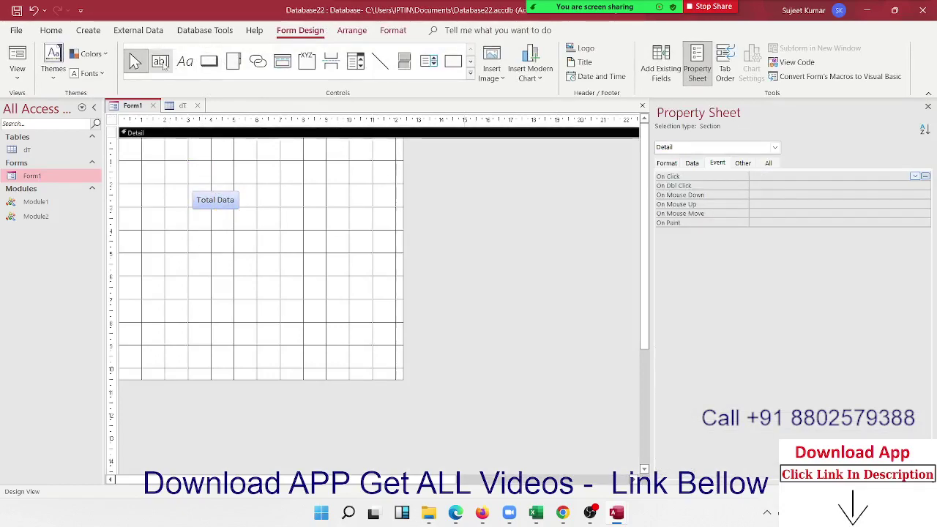
Draw a text box above the Total Data button and caption its label 'Enter NAme'.
{"action": "left_click", "coordinate": [160, 62]}
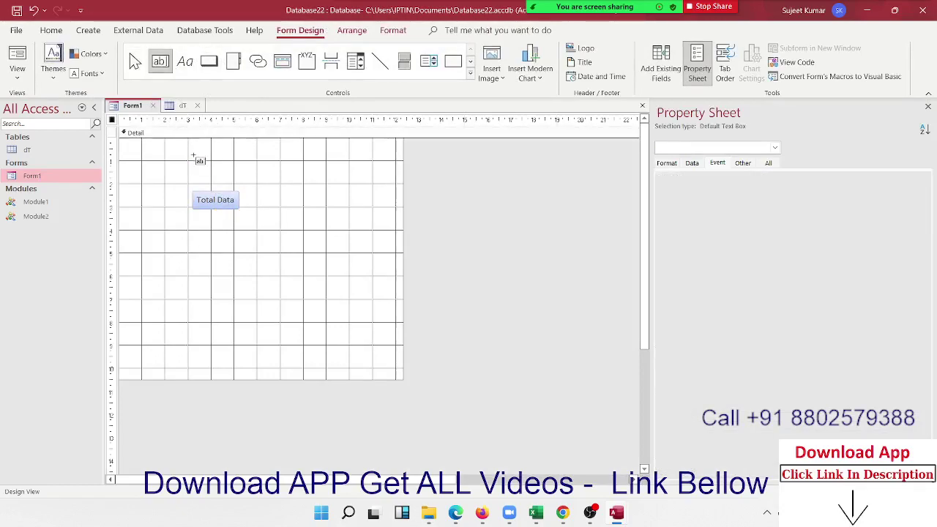
{"action": "left_click_drag", "start_coordinate": [193, 155], "coordinate": [285, 179]}
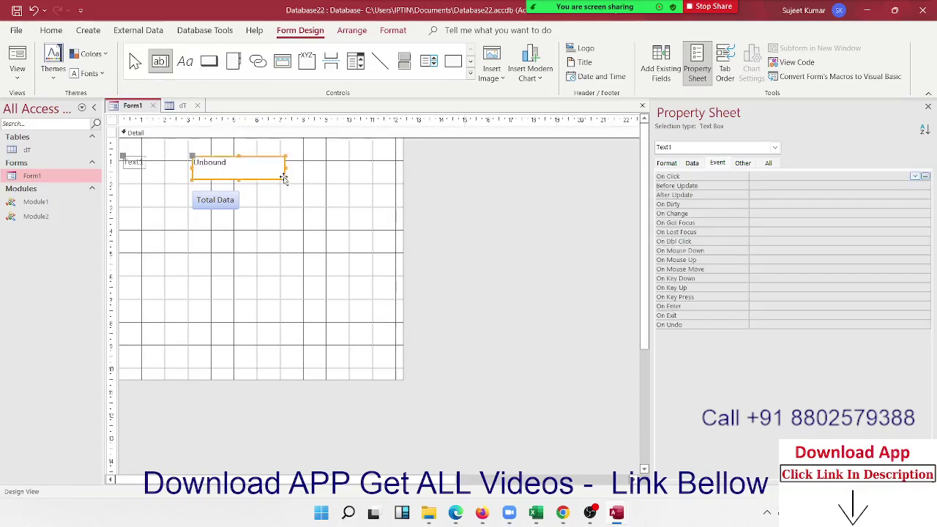
{"action": "left_click_drag", "start_coordinate": [124, 157], "coordinate": [165, 155]}
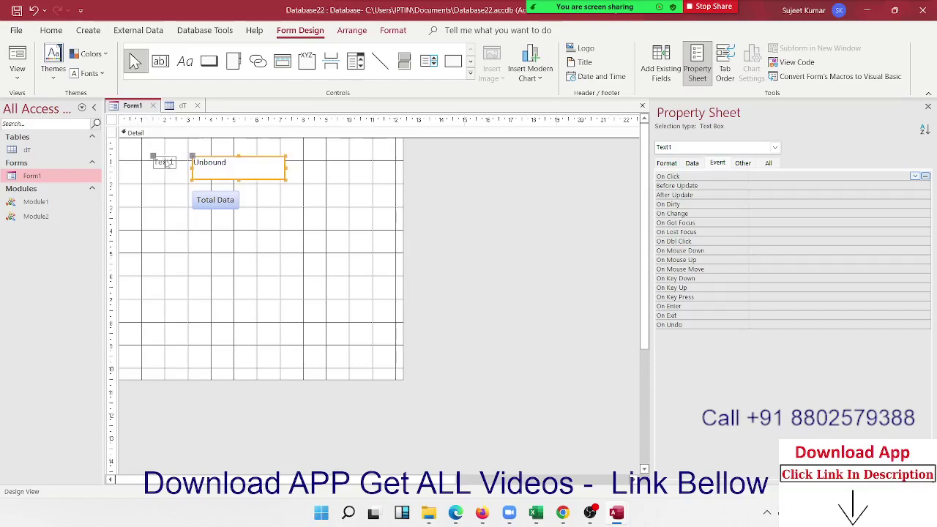
{"action": "left_click", "coordinate": [165, 160]}
{"action": "double_click", "coordinate": [165, 161]}
{"action": "type", "text": "E"}
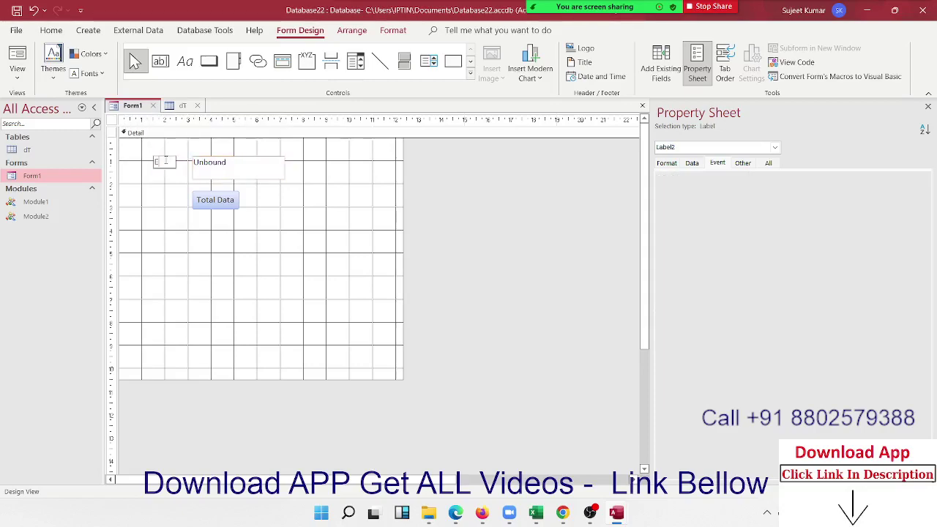
{"action": "type", "text": "nter"}
{"action": "type", "text": " NAme"}
{"action": "left_click", "coordinate": [167, 171]}
{"action": "left_click_drag", "start_coordinate": [167, 171], "coordinate": [146, 177]}
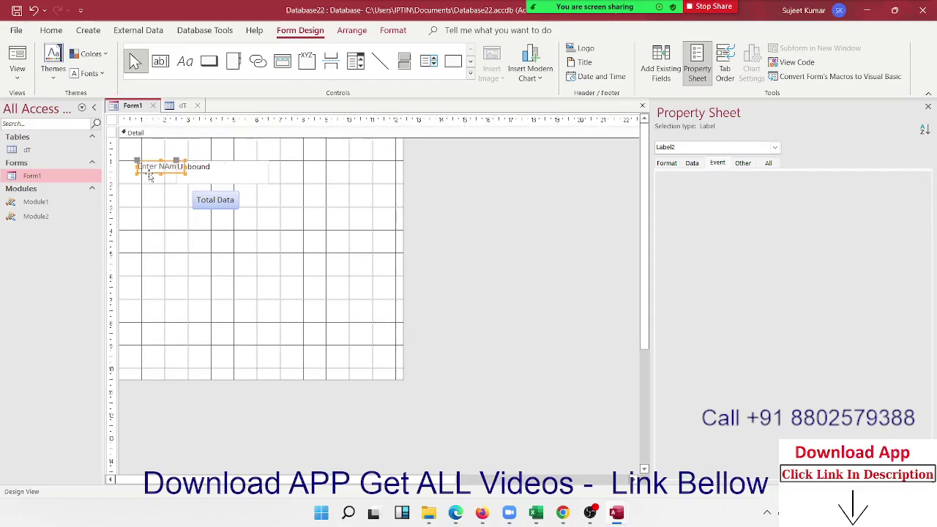
Correct the caption to 'Enter Name' and move the label above the text box.
{"action": "left_click", "coordinate": [170, 167]}
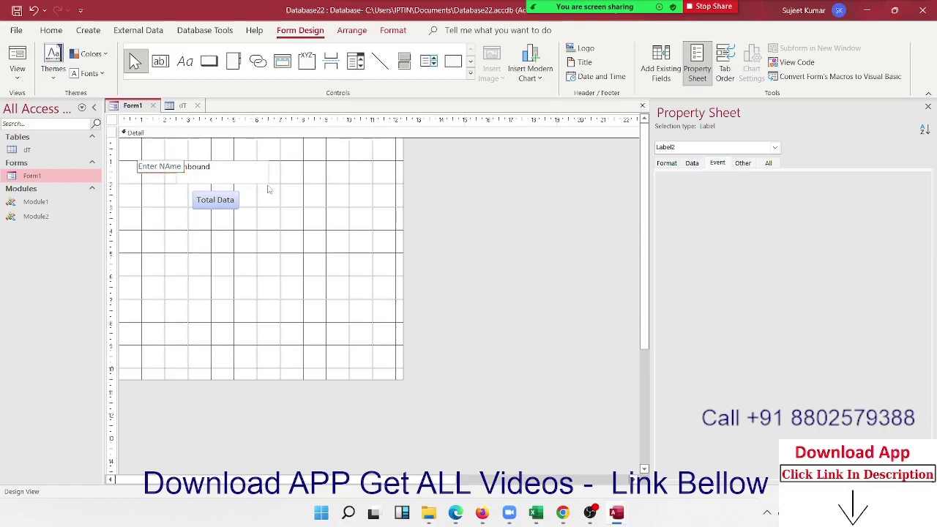
{"action": "key", "text": "BackSpace"}
{"action": "type", "text": "a"}
{"action": "left_click", "coordinate": [315, 196]}
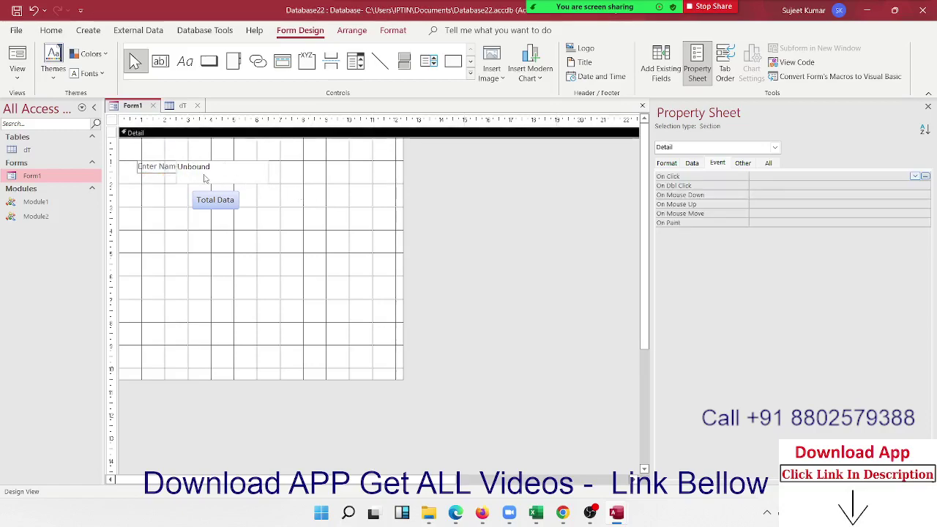
{"action": "left_click", "coordinate": [159, 170]}
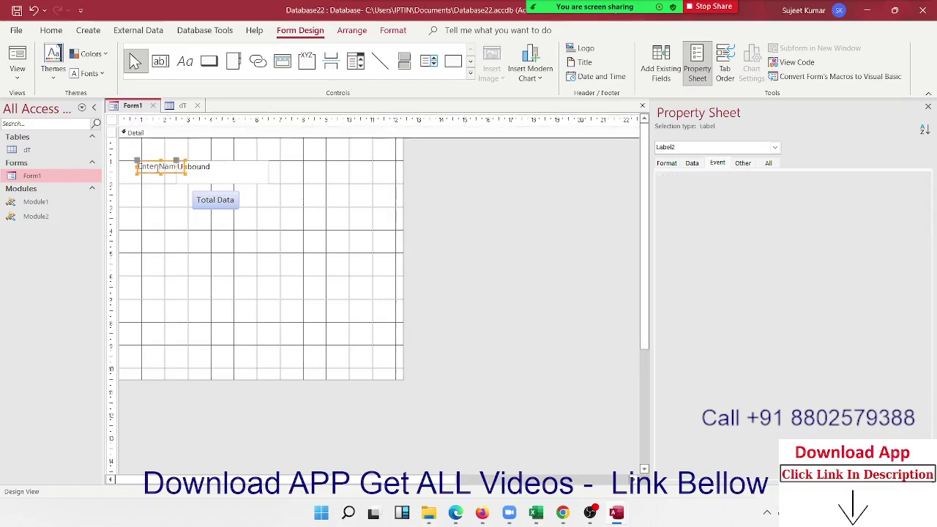
{"action": "left_click", "coordinate": [136, 157]}
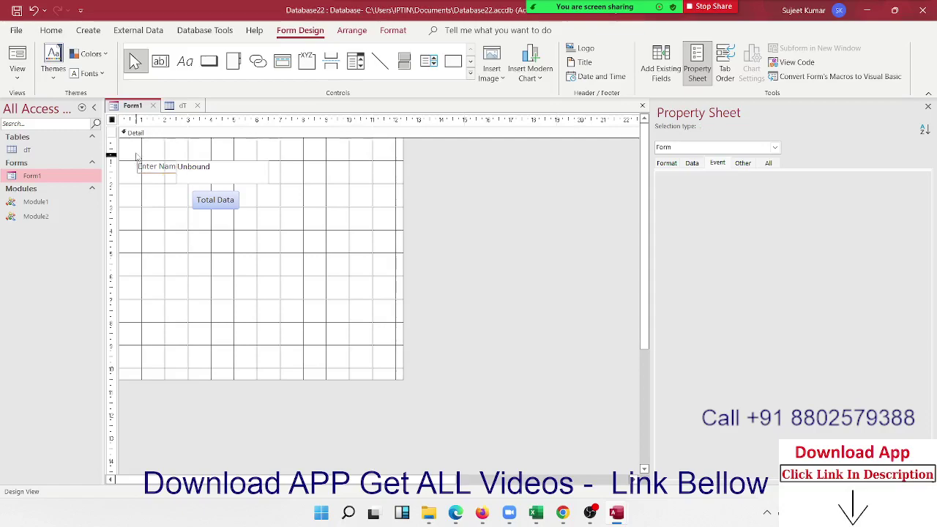
{"action": "left_click", "coordinate": [137, 152]}
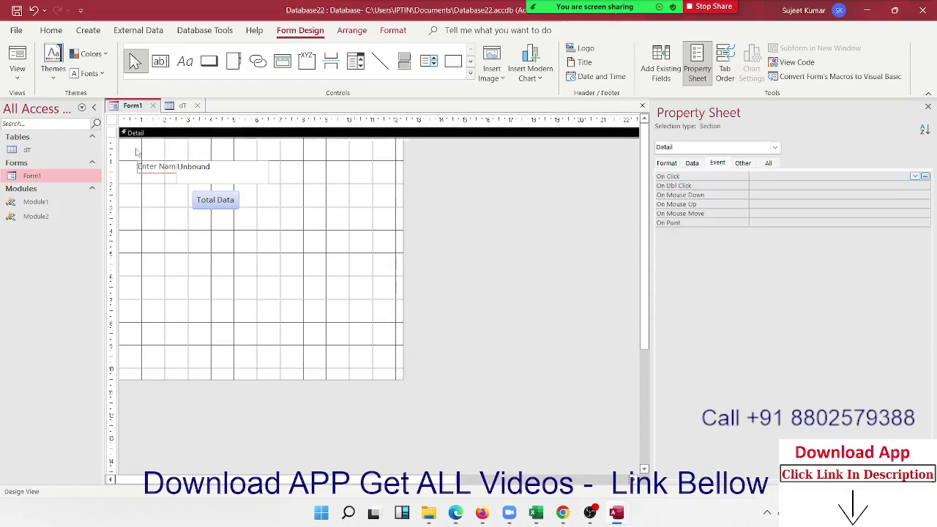
{"action": "left_click", "coordinate": [137, 161]}
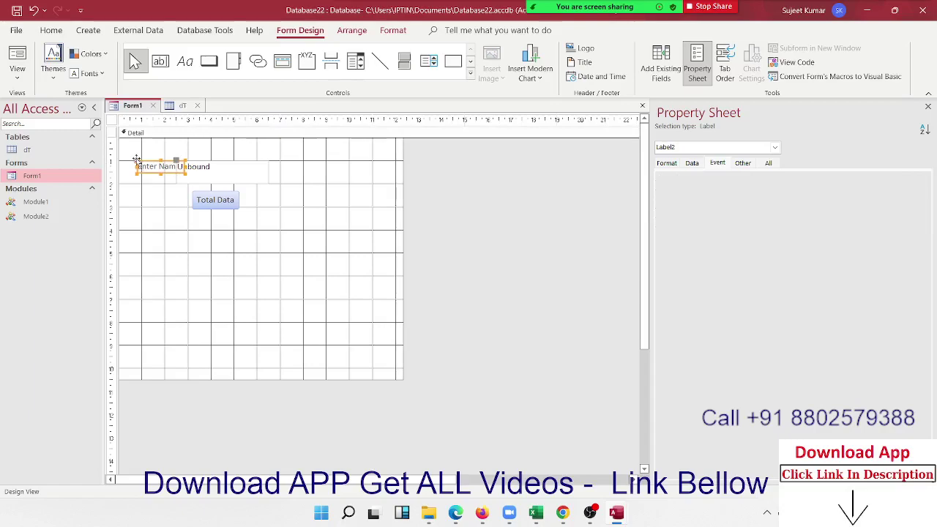
{"action": "left_click_drag", "start_coordinate": [136, 159], "coordinate": [142, 150]}
Rename the text box from Text1 to NN in the Property Sheet's All tab.
{"action": "left_click", "coordinate": [155, 181]}
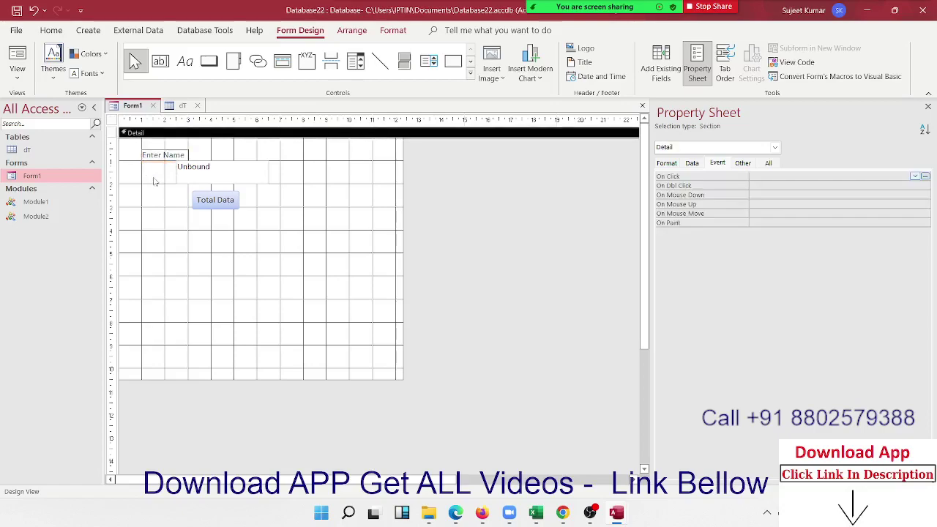
{"action": "left_click", "coordinate": [256, 172]}
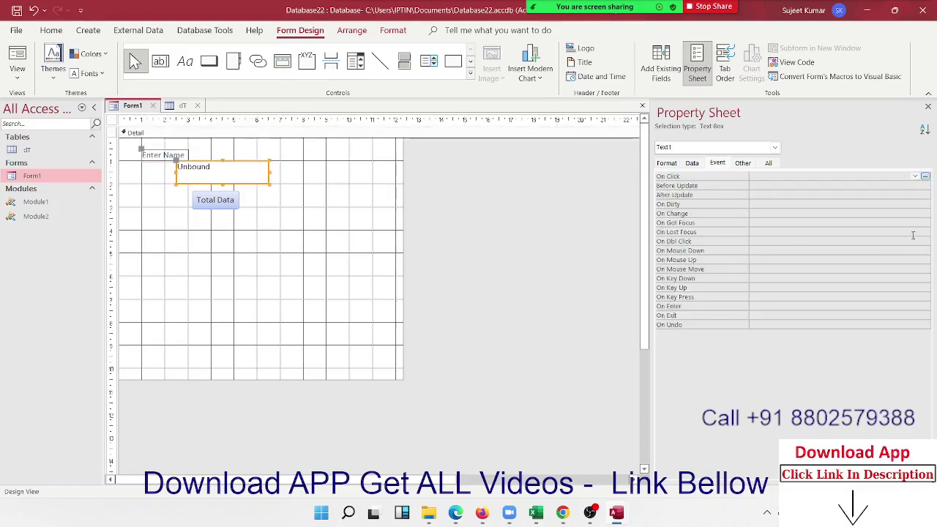
{"action": "left_click", "coordinate": [674, 166]}
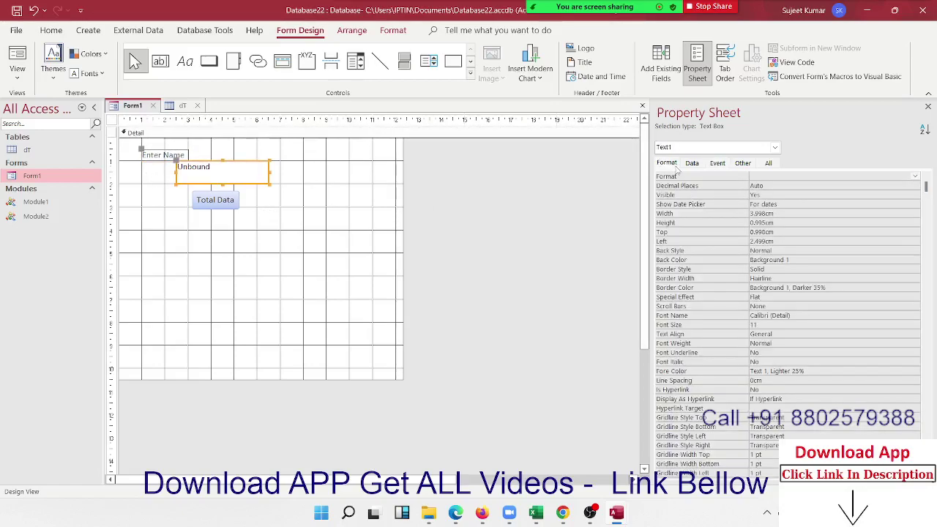
{"action": "left_click", "coordinate": [768, 163]}
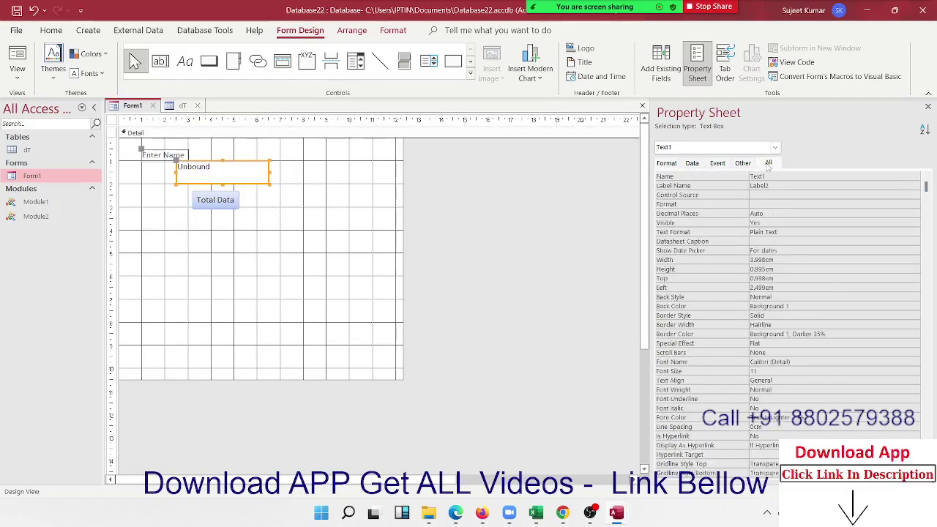
{"action": "left_click", "coordinate": [764, 175]}
{"action": "double_click", "coordinate": [765, 175]}
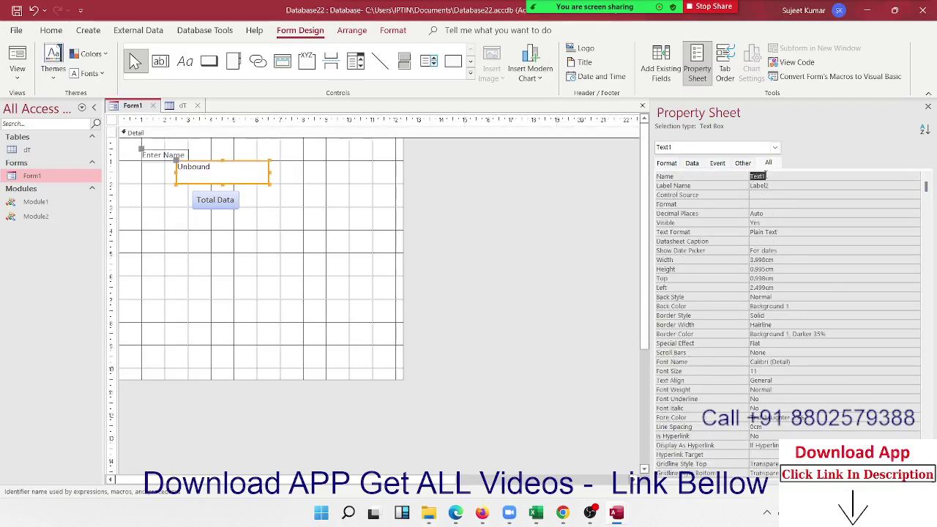
{"action": "type", "text": "NN"}
{"action": "key", "text": "Return"}
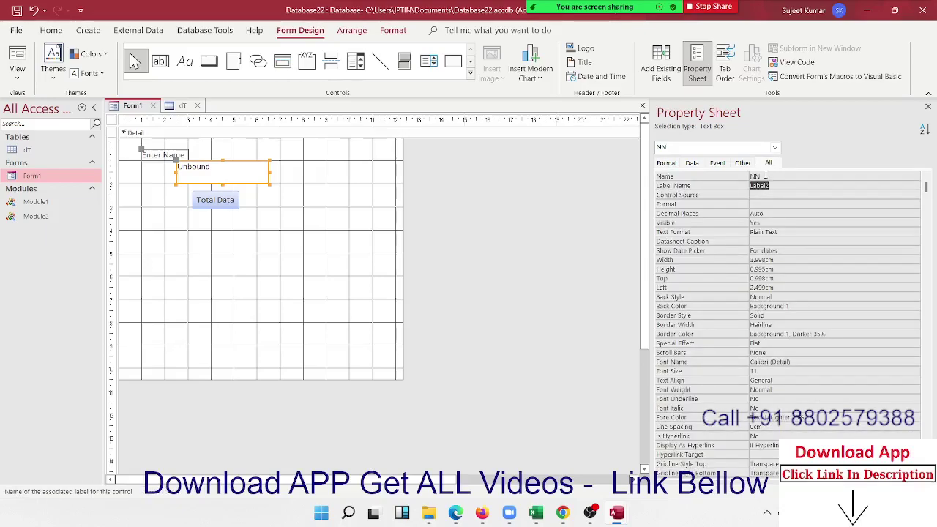
{"action": "left_click", "coordinate": [262, 338]}
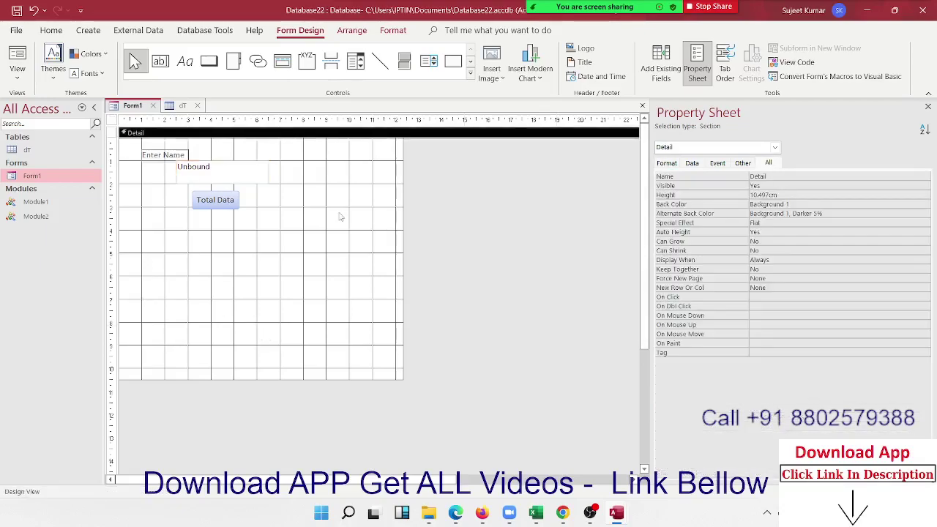
{"action": "key", "text": "alt+F11"}
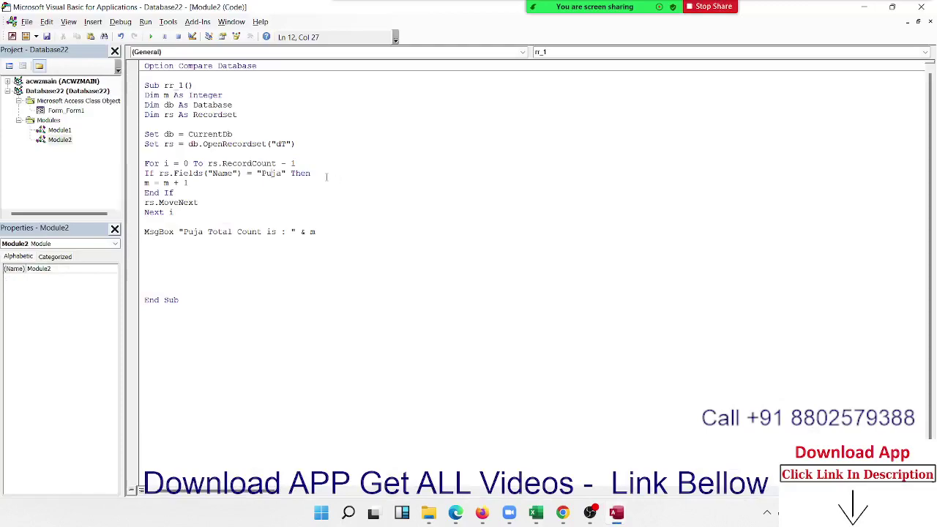
Replace the hard-coded name in the If line with Form_Form1.NN.Text, then return to Form1's design.
{"action": "left_click", "coordinate": [288, 174]}
{"action": "key", "text": "BackSpace"}
{"action": "key", "text": "BackSpace"}
{"action": "key", "text": "BackSpace"}
{"action": "key", "text": "BackSpace"}
{"action": "key", "text": "BackSpace"}
{"action": "key", "text": "BackSpace"}
{"action": "type", "text": "form"}
{"action": "type", "text": "_form"}
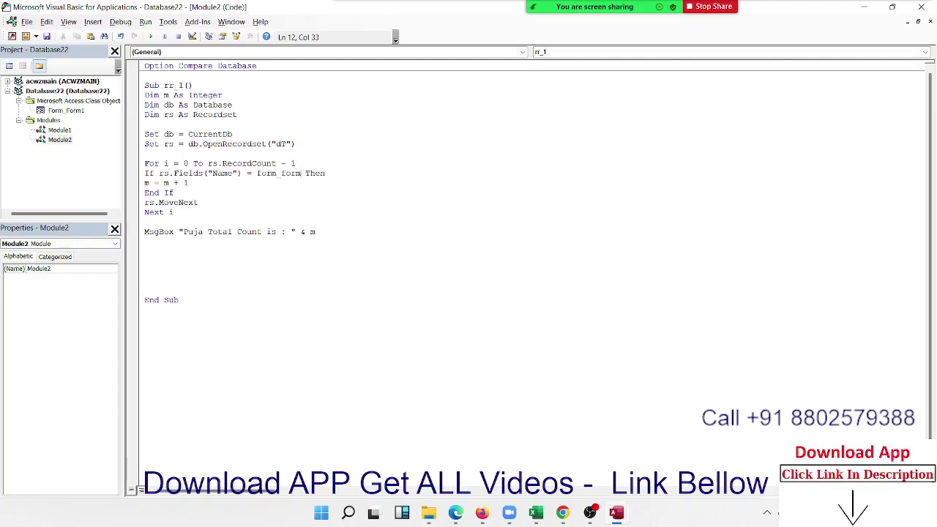
{"action": "type", "text": "1."}
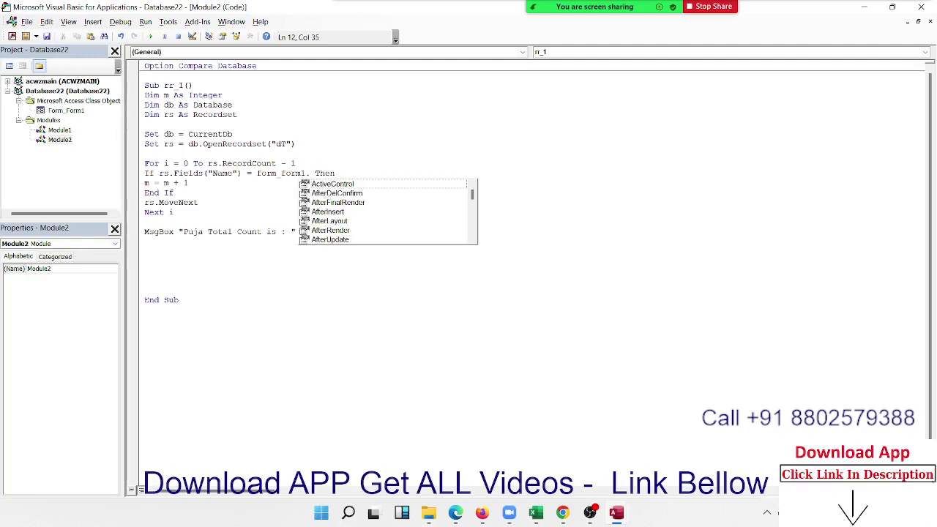
{"action": "type", "text": "nn"}
{"action": "key", "text": "Tab"}
{"action": "type", "text": "."}
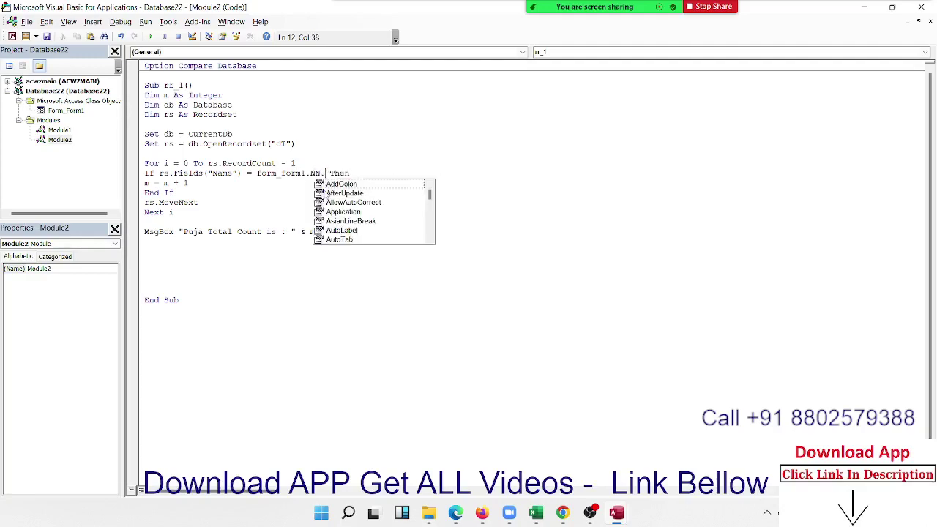
{"action": "type", "text": "te"}
{"action": "key", "text": "Tab"}
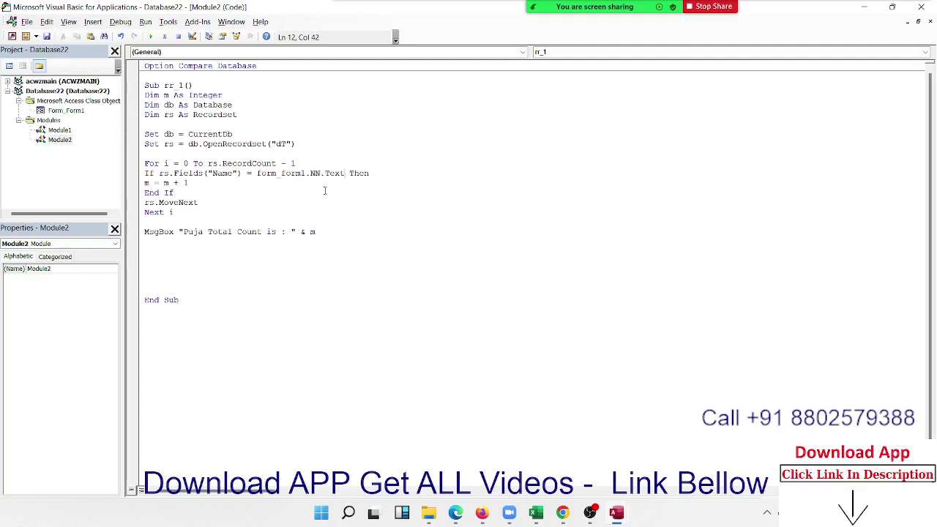
{"action": "left_click", "coordinate": [339, 210]}
{"action": "key", "text": "alt+F11"}
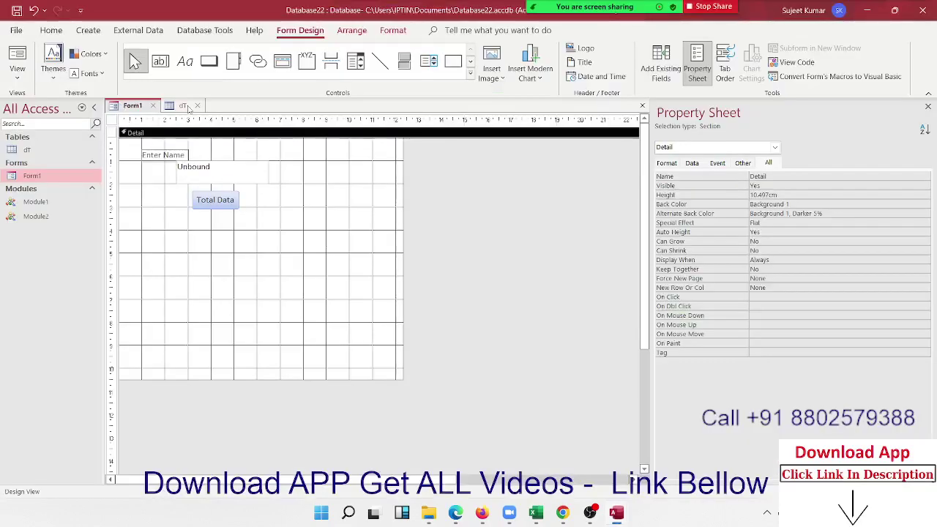
Save Form1's design, then open the form and run Total Data with the test name entered.
{"action": "left_click", "coordinate": [152, 105]}
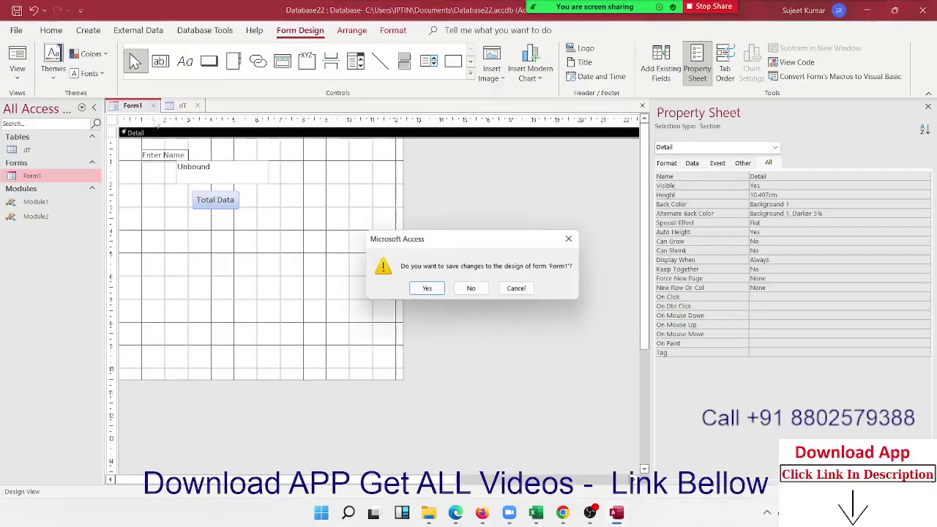
{"action": "left_click", "coordinate": [428, 288]}
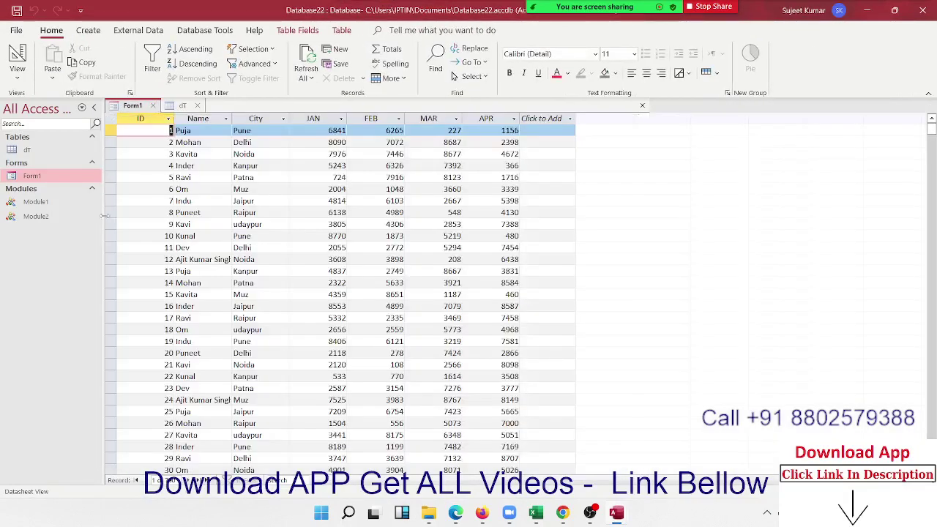
{"action": "double_click", "coordinate": [70, 180]}
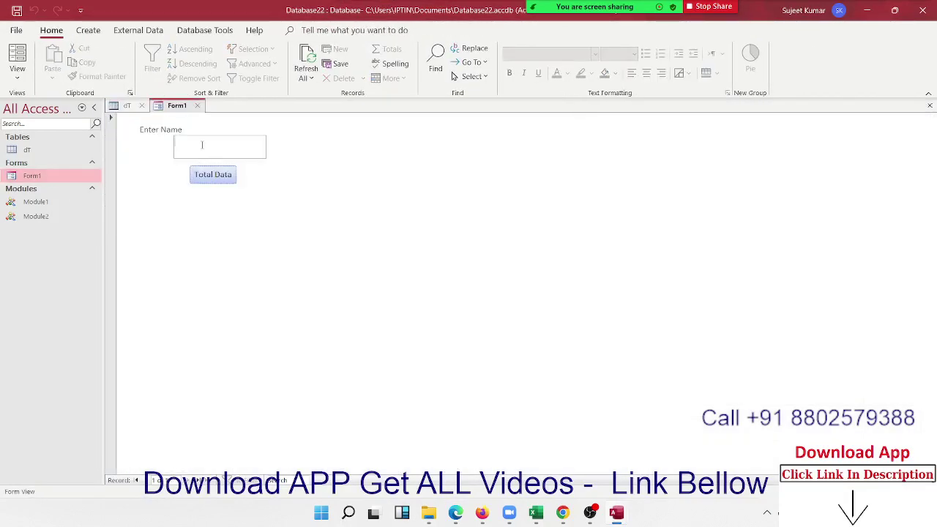
{"action": "type", "text": "Puja"}
{"action": "left_click", "coordinate": [212, 178]}
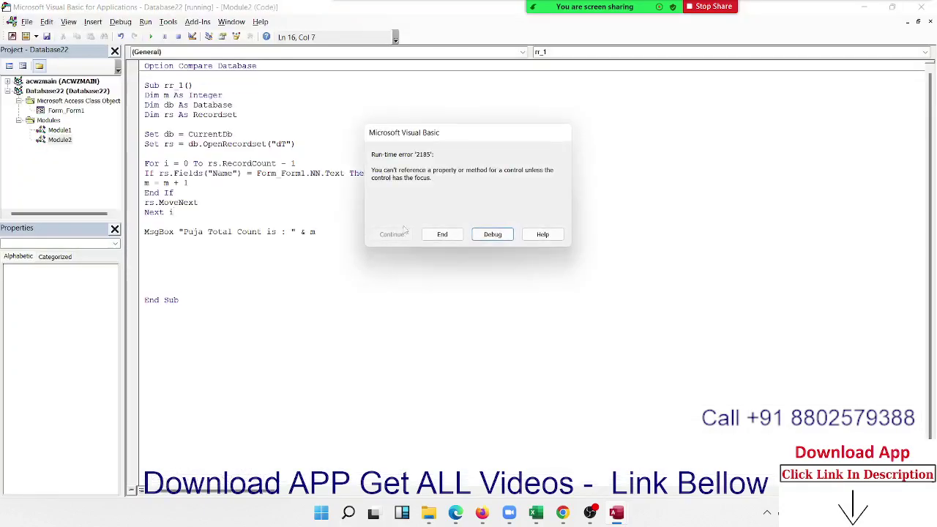
Debug error 2185 by changing the If line's Form_Form1.NN.Text to Form_Form1.NN.Value.
{"action": "left_click", "coordinate": [486, 235]}
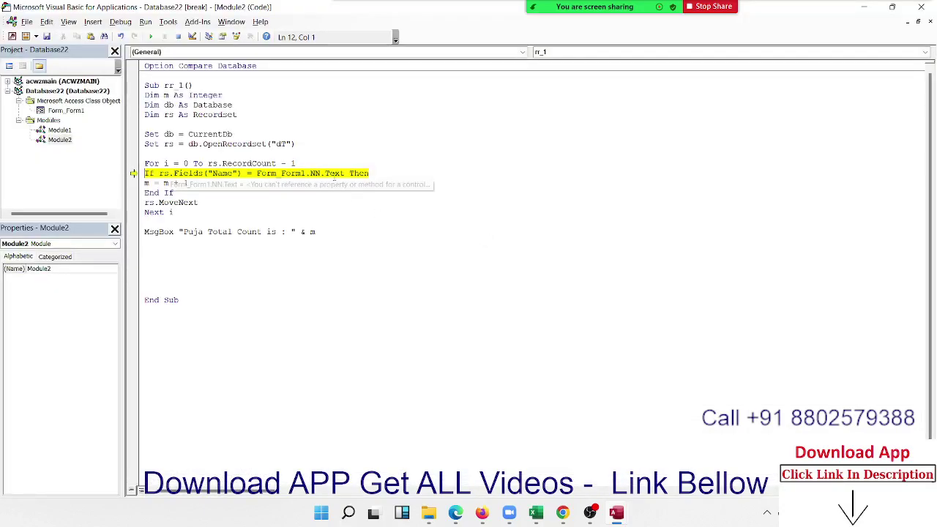
{"action": "double_click", "coordinate": [337, 174]}
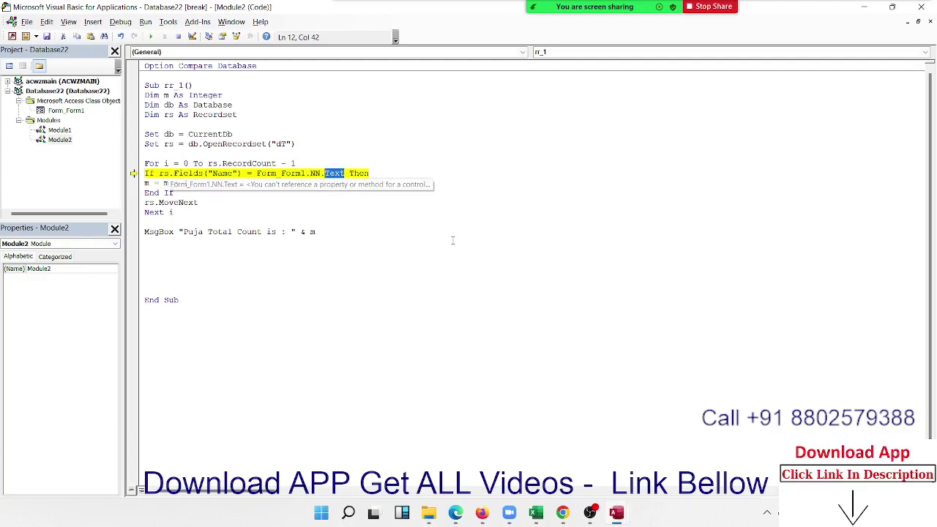
{"action": "key", "text": "BackSpace"}
{"action": "key", "text": "BackSpace"}
{"action": "type", "text": "."}
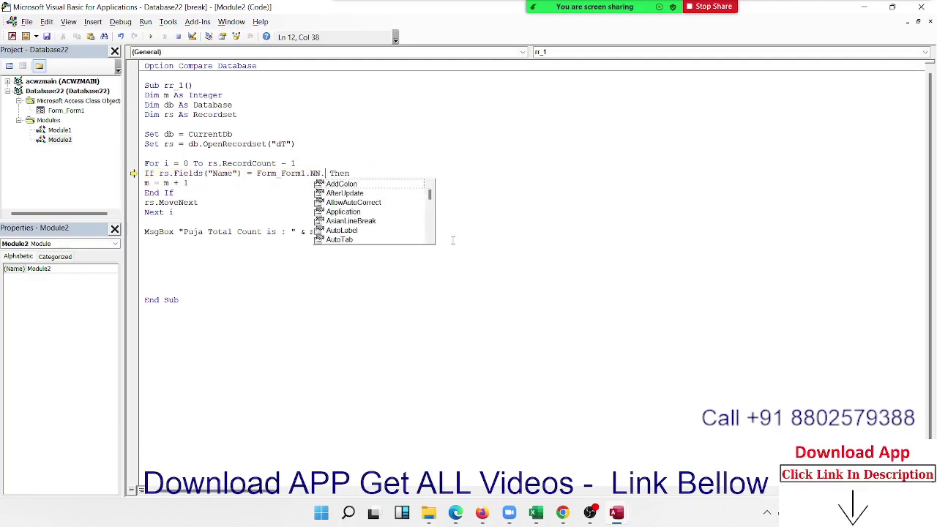
{"action": "type", "text": "va"}
{"action": "type", "text": "l"}
{"action": "key", "text": "Tab"}
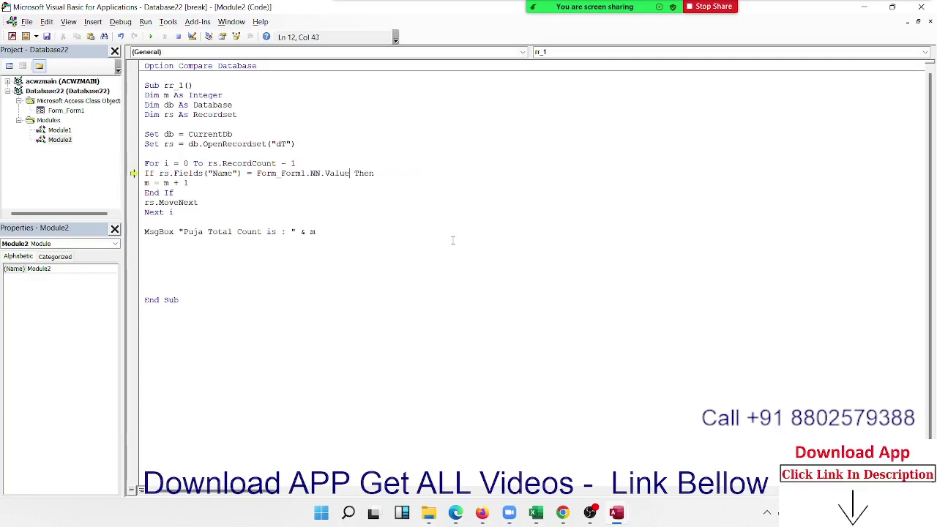
Resume the paused code and dismiss the message reporting a total count of 68.
{"action": "left_click", "coordinate": [178, 202]}
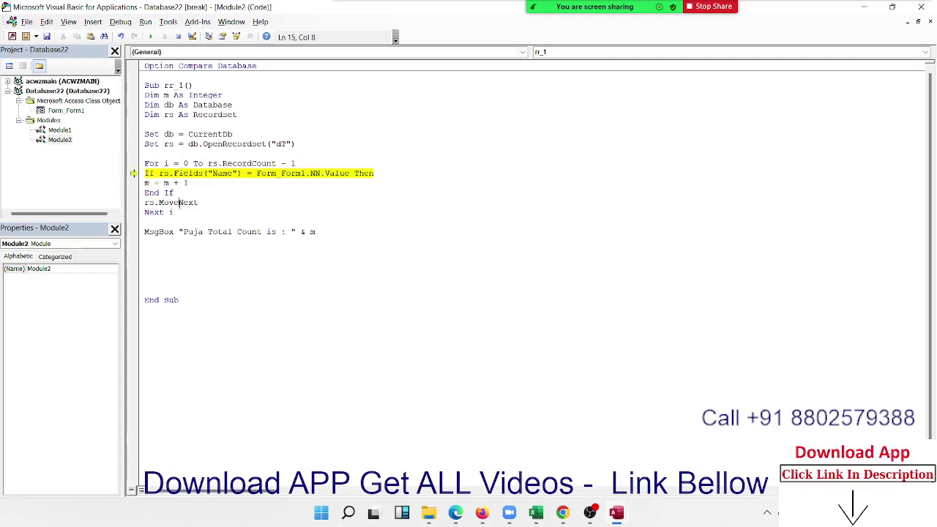
{"action": "left_click", "coordinate": [150, 37]}
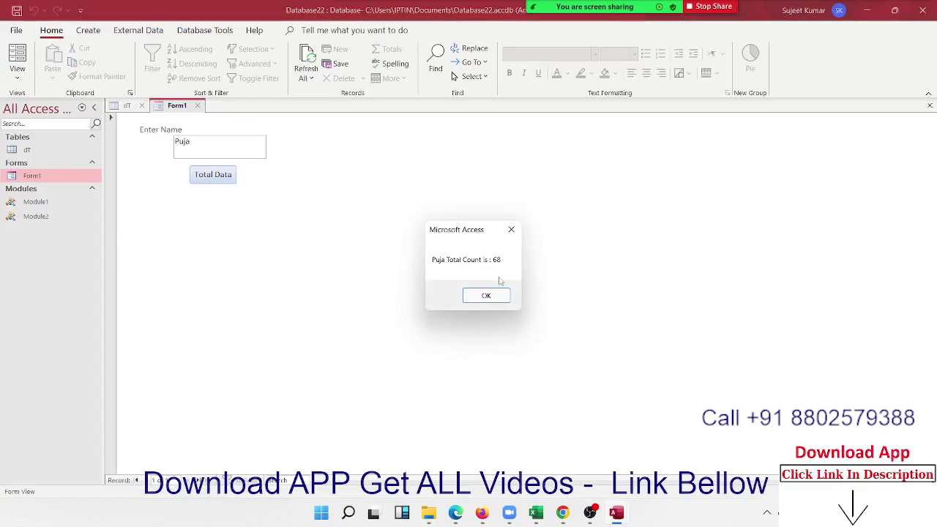
{"action": "left_click", "coordinate": [502, 294]}
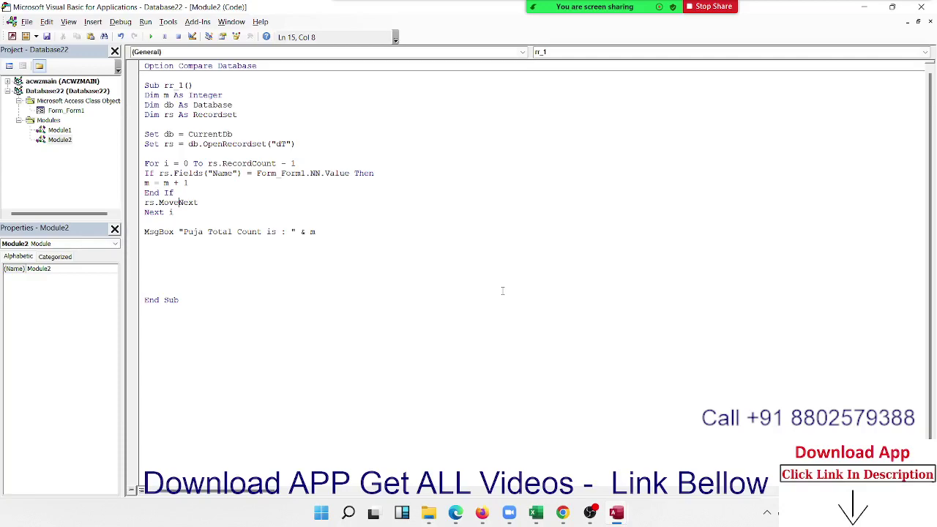
Change m = m + 1 to m = m + rs.Fields("JAN") after checking the dT table's column names.
{"action": "left_click", "coordinate": [196, 193]}
{"action": "left_click", "coordinate": [197, 183]}
{"action": "key", "text": "BackSpace"}
{"action": "type", "text": "rs."}
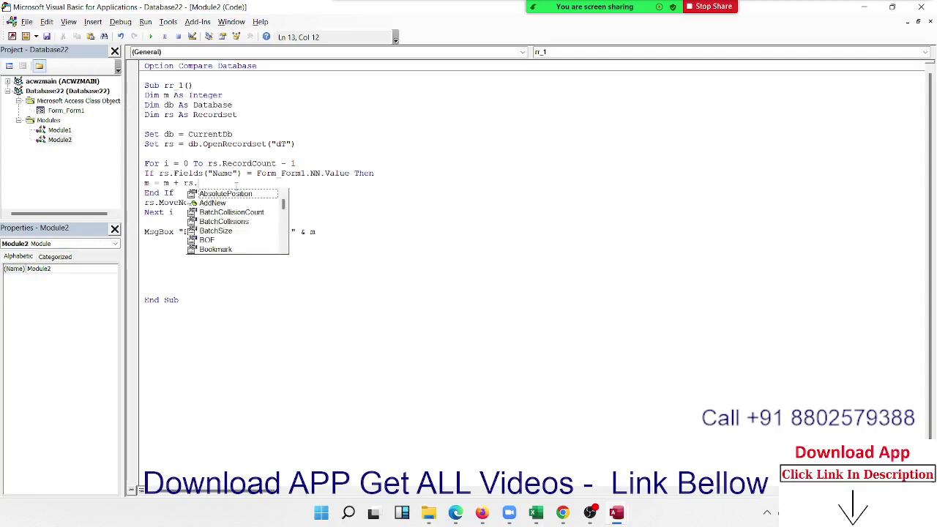
{"action": "type", "text": "f"}
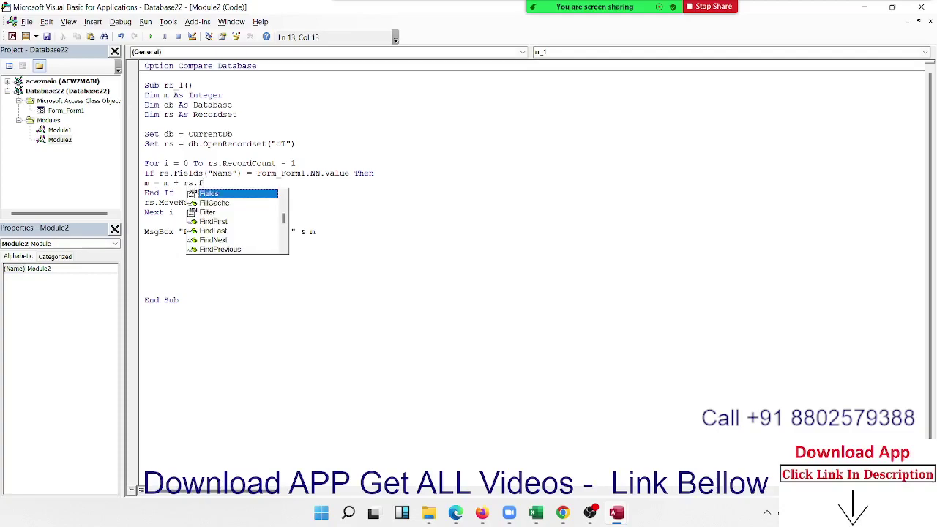
{"action": "key", "text": "Tab"}
{"action": "type", "text": "("}
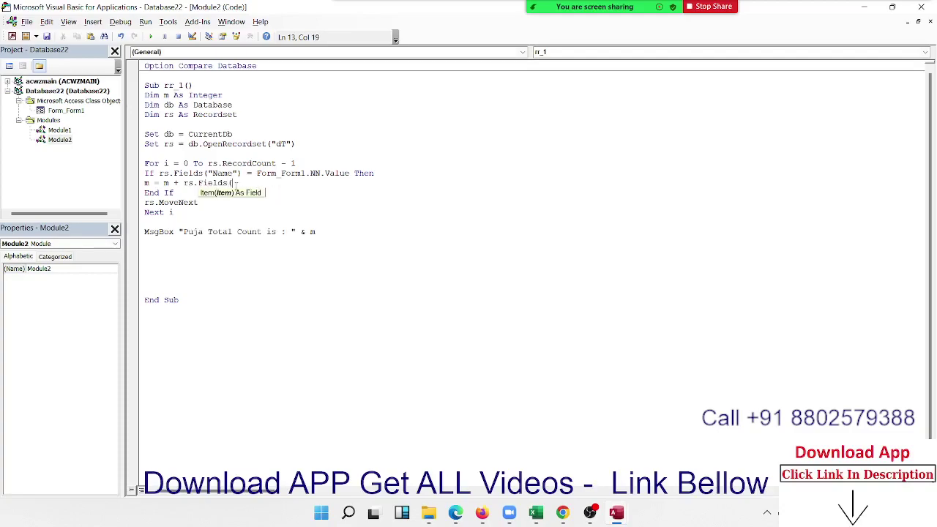
{"action": "key", "text": "alt+F11"}
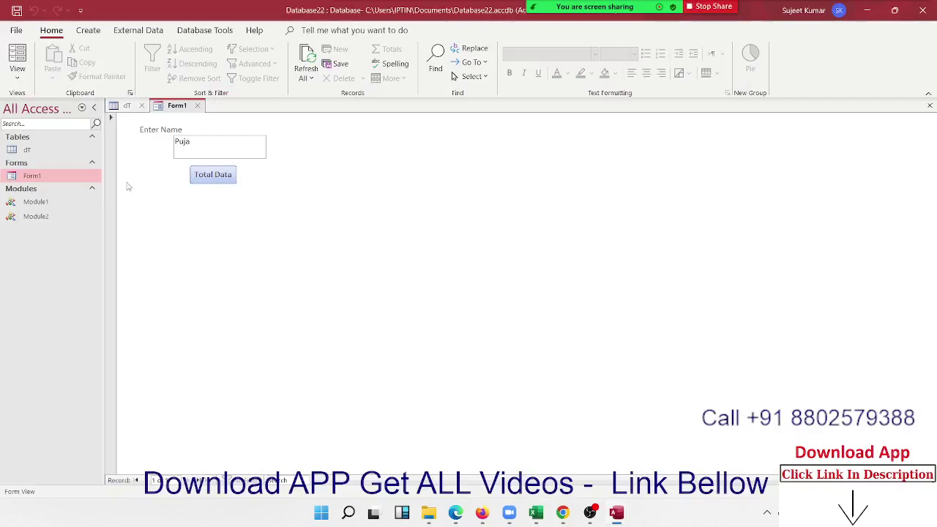
{"action": "double_click", "coordinate": [27, 150]}
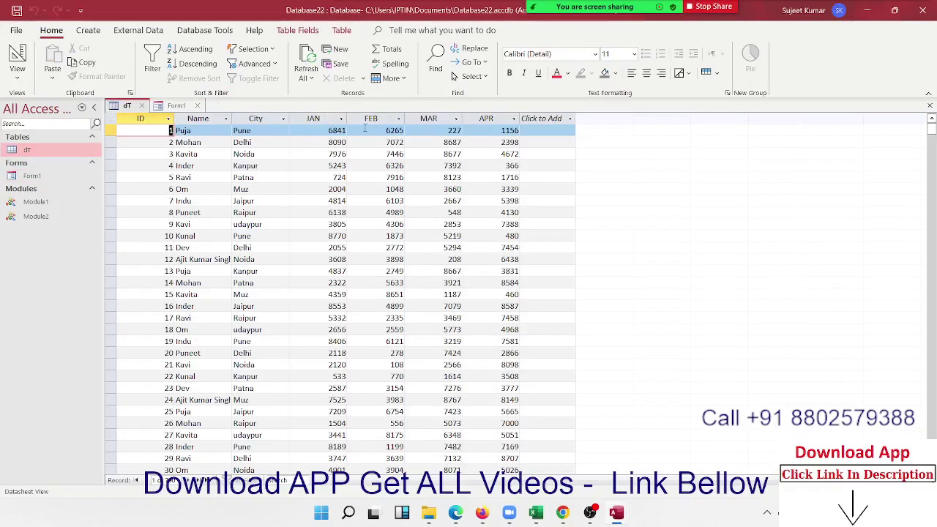
{"action": "key", "text": "alt+F11"}
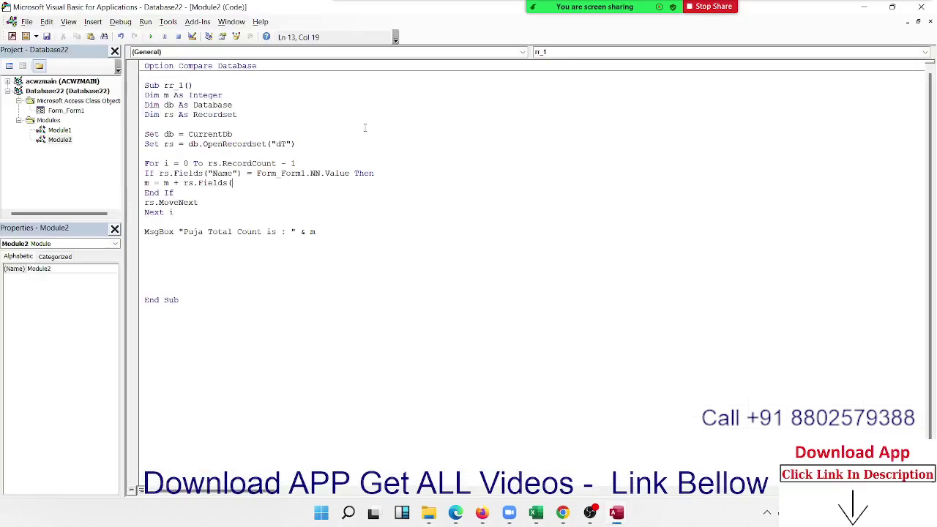
{"action": "type", "text": "\"JA"}
{"action": "type", "text": "N\""}
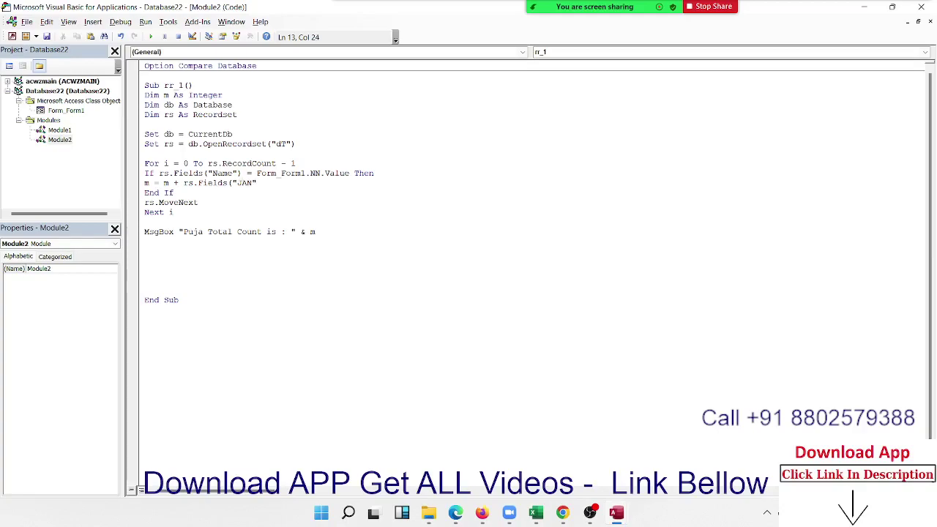
{"action": "type", "text": ")"}
{"action": "left_click", "coordinate": [308, 257]}
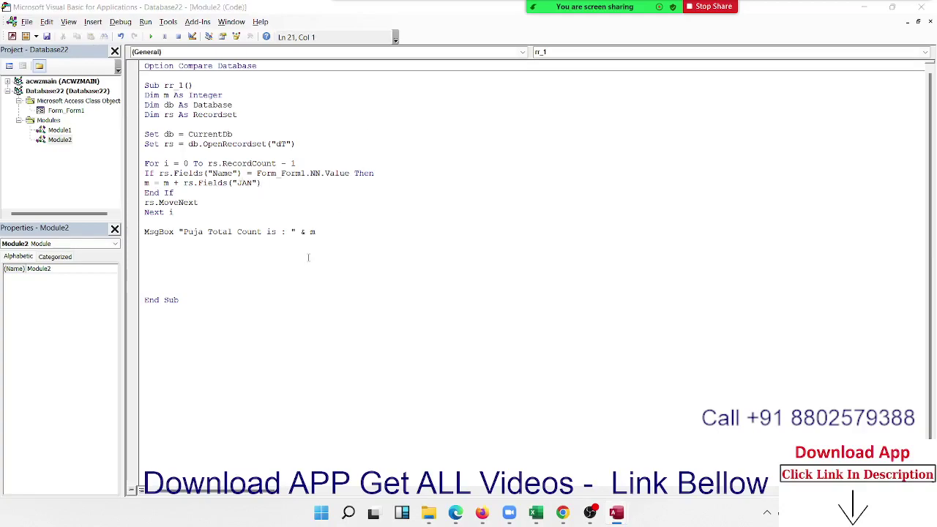
{"action": "key", "text": "alt+F11"}
Run Total Data on Form1, debug the Overflow error and inspect rs.Fields("JAN") on the failing line.
{"action": "left_click", "coordinate": [175, 106]}
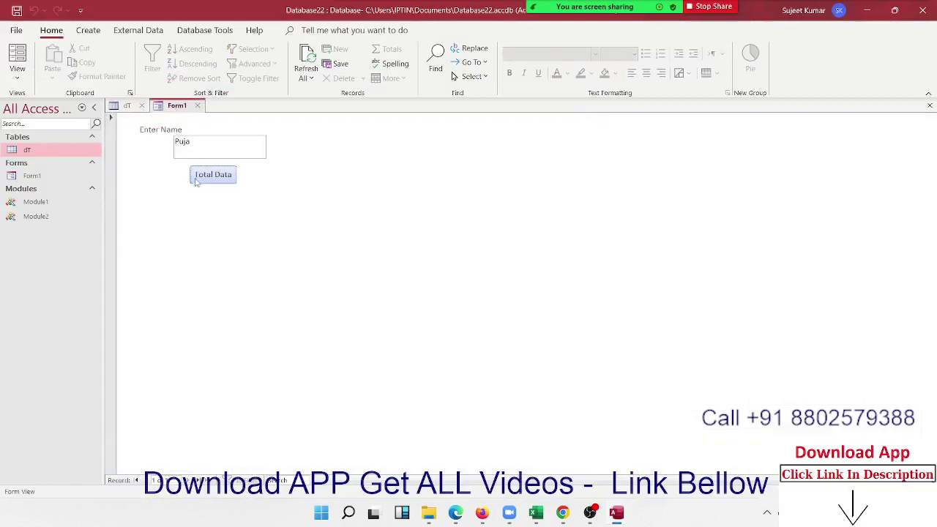
{"action": "left_click", "coordinate": [211, 174]}
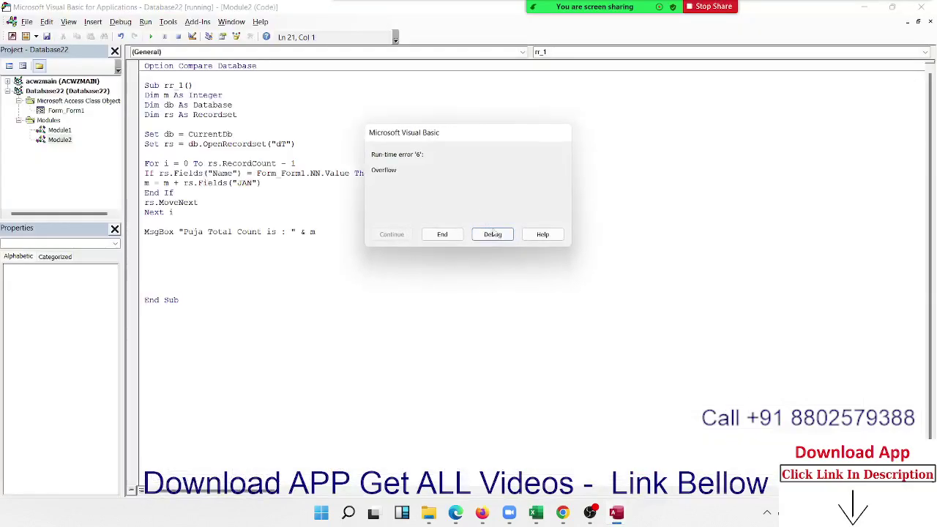
{"action": "left_click", "coordinate": [491, 235]}
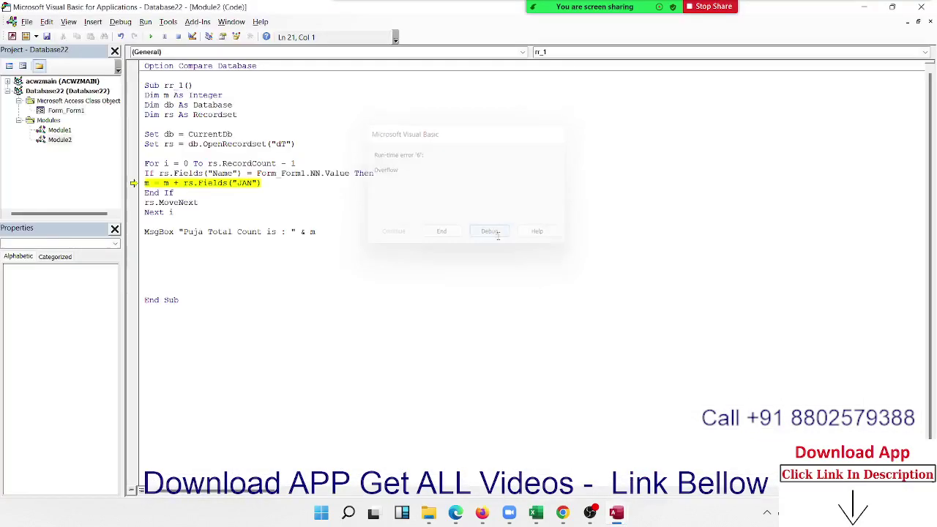
{"action": "left_click", "coordinate": [183, 183]}
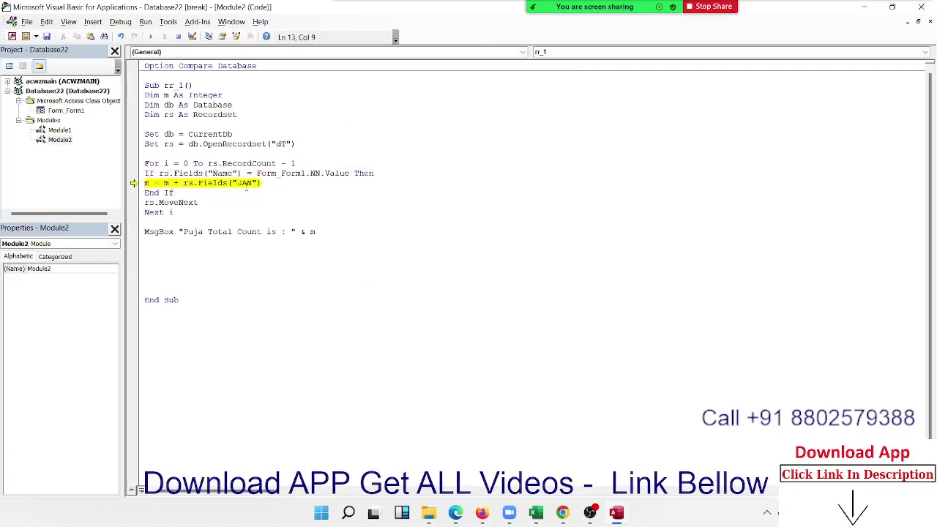
{"action": "mouse_move", "coordinate": [237, 184]}
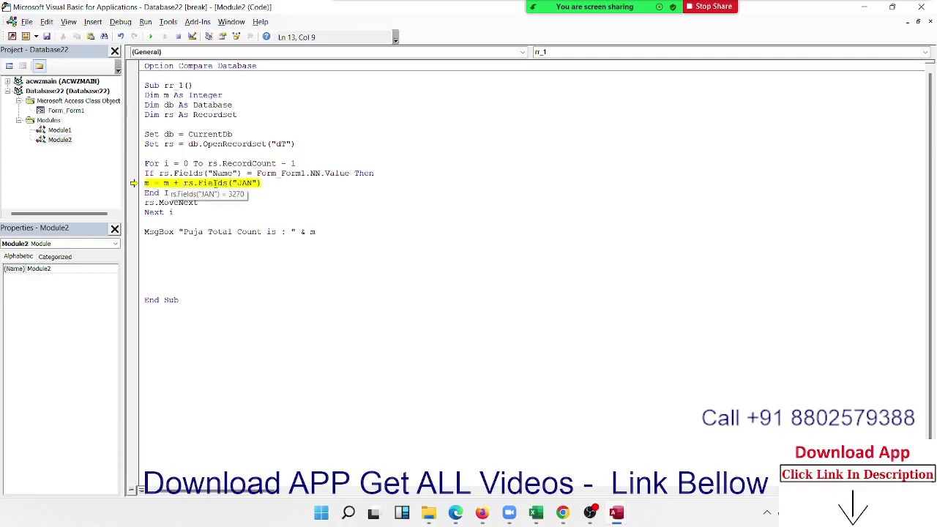
{"action": "left_click", "coordinate": [150, 37]}
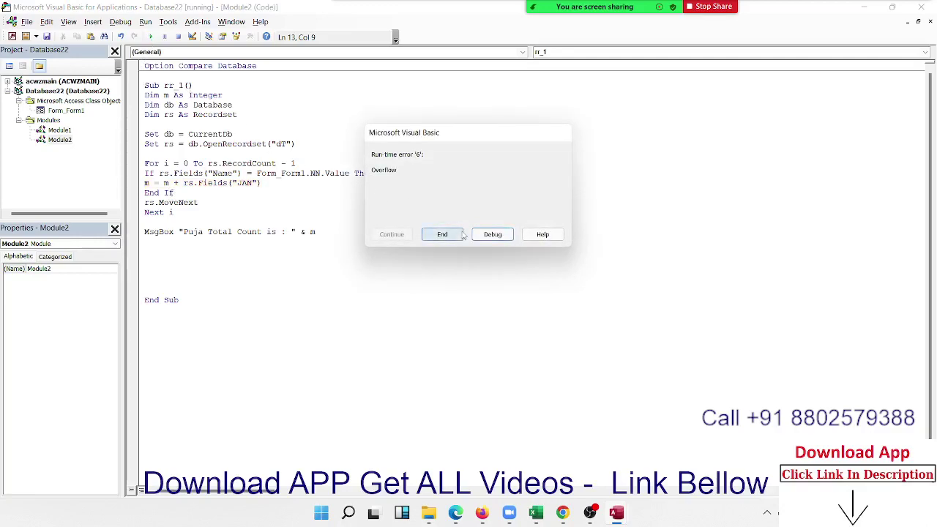
{"action": "left_click", "coordinate": [492, 234]}
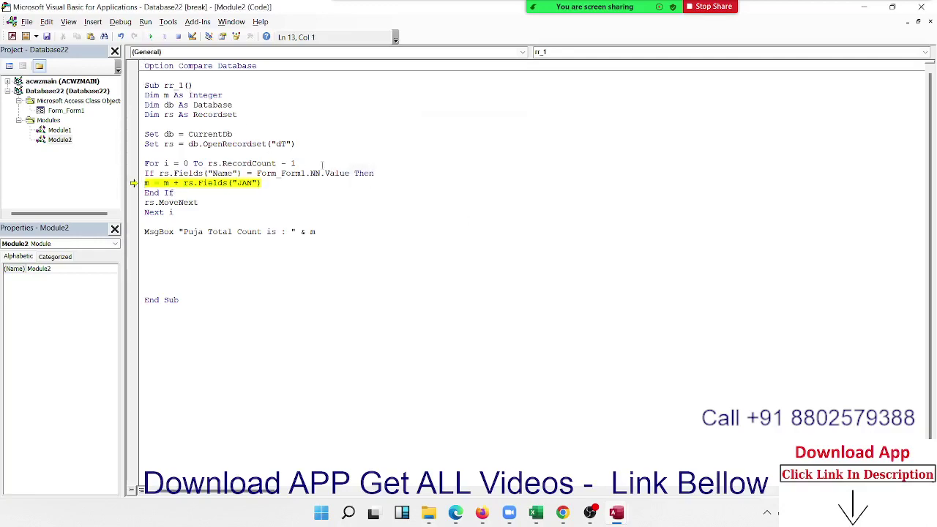
Change the declaration to Dim m As Long and accept the project reset.
{"action": "double_click", "coordinate": [207, 95]}
{"action": "key", "text": "BackSpace"}
{"action": "key", "text": "ctrl+space"}
{"action": "type", "text": "Long"}
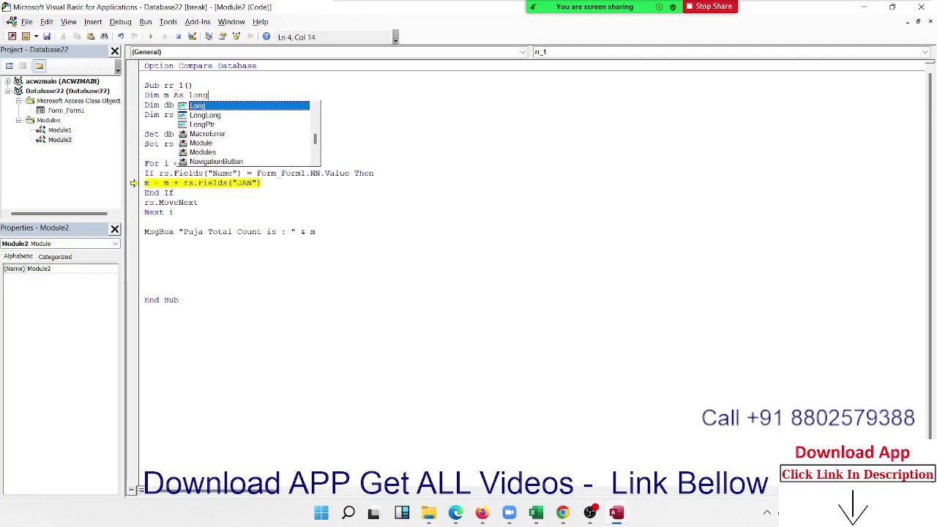
{"action": "key", "text": "Escape"}
{"action": "left_click", "coordinate": [233, 221]}
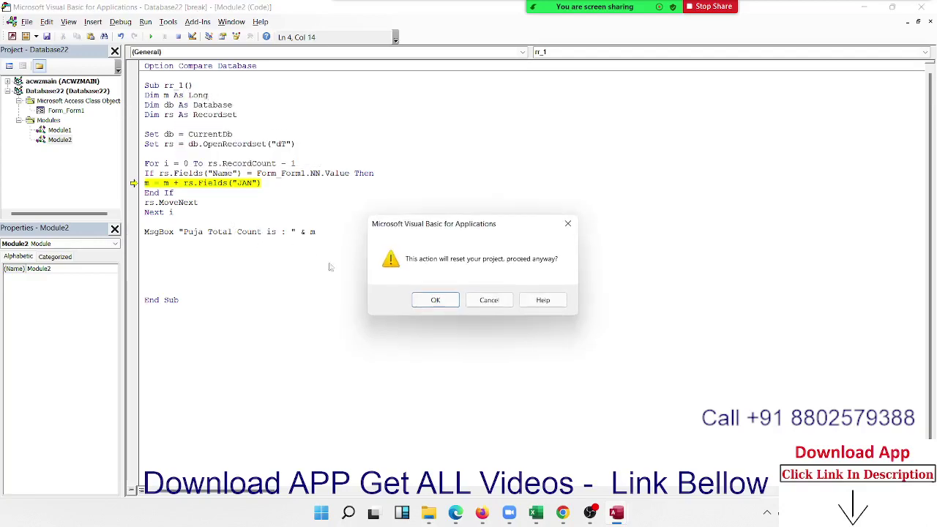
{"action": "left_click", "coordinate": [427, 301]}
Rerun Total Data on Form1 and dismiss the 296200 total message.
{"action": "key", "text": "alt+F11"}
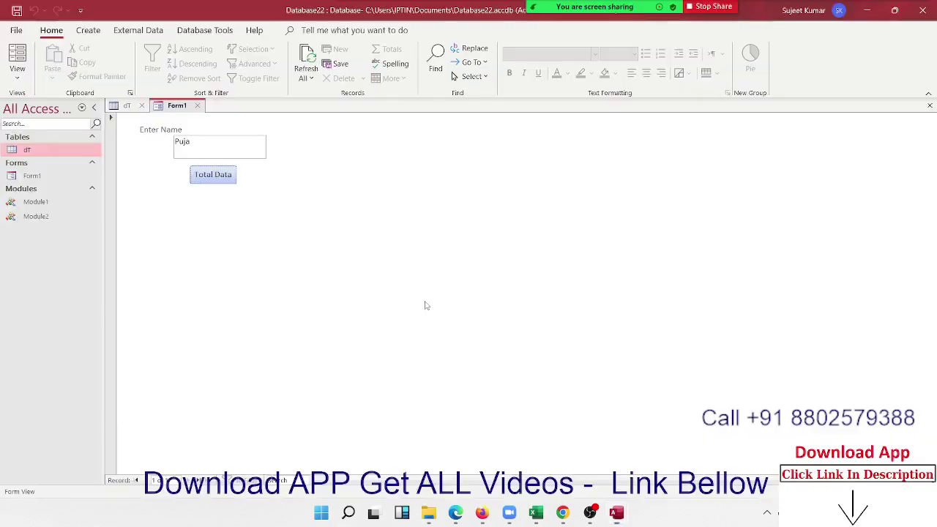
{"action": "left_click", "coordinate": [196, 176]}
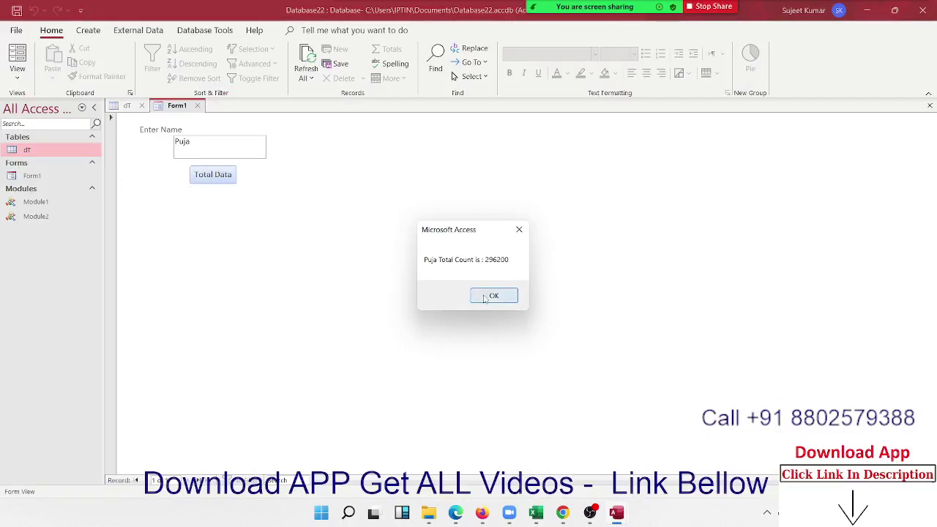
{"action": "left_click", "coordinate": [484, 298]}
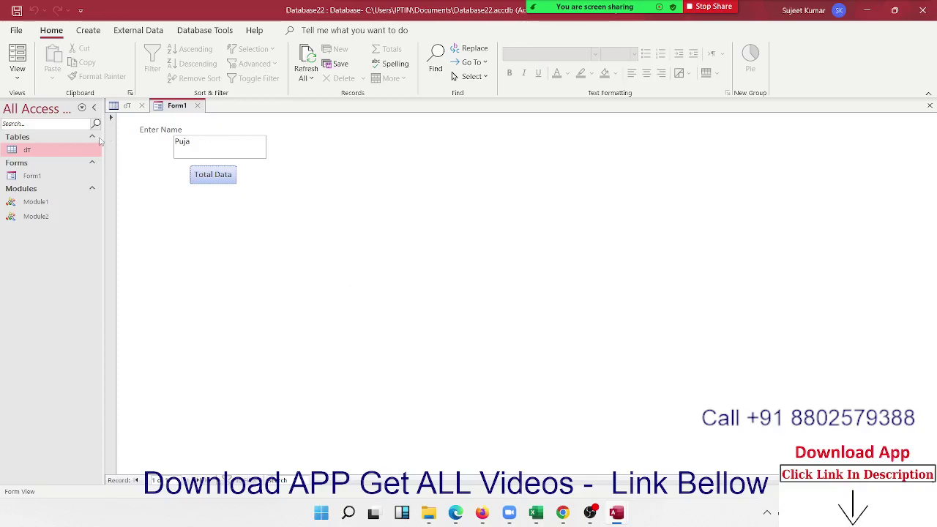
Close Form1, then open the dT table in Design View and close it again.
{"action": "left_click", "coordinate": [197, 105]}
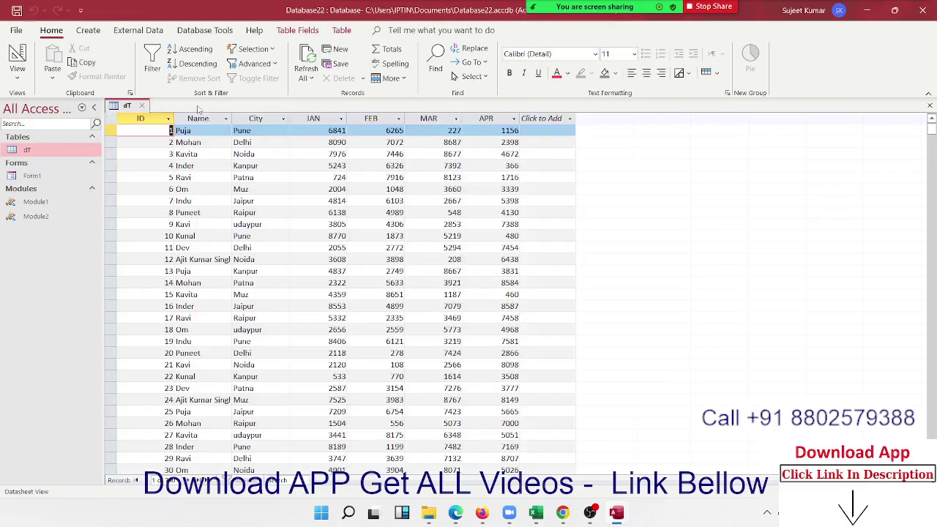
{"action": "right_click", "coordinate": [21, 153]}
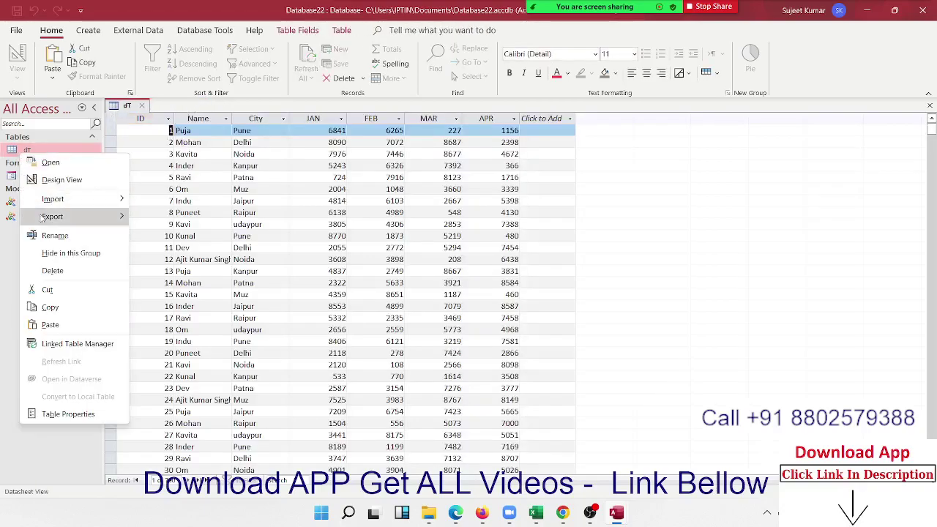
{"action": "left_click", "coordinate": [62, 180]}
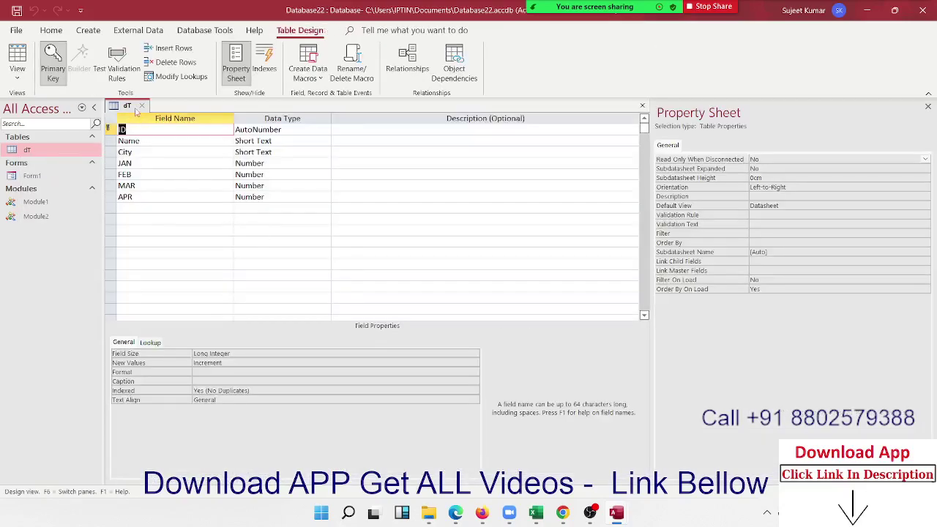
{"action": "left_click", "coordinate": [141, 106]}
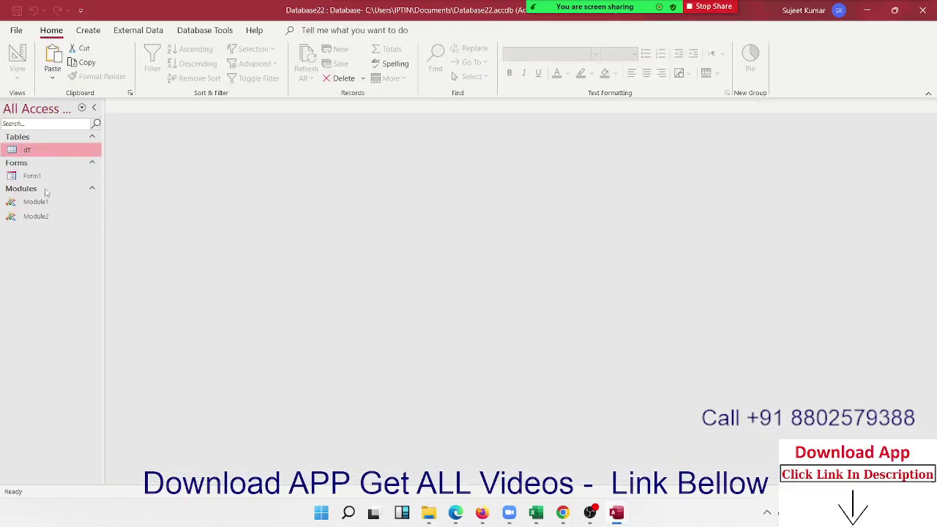
Open Form1 in Design View and select its Detail section.
{"action": "left_click", "coordinate": [45, 176]}
{"action": "right_click", "coordinate": [50, 175]}
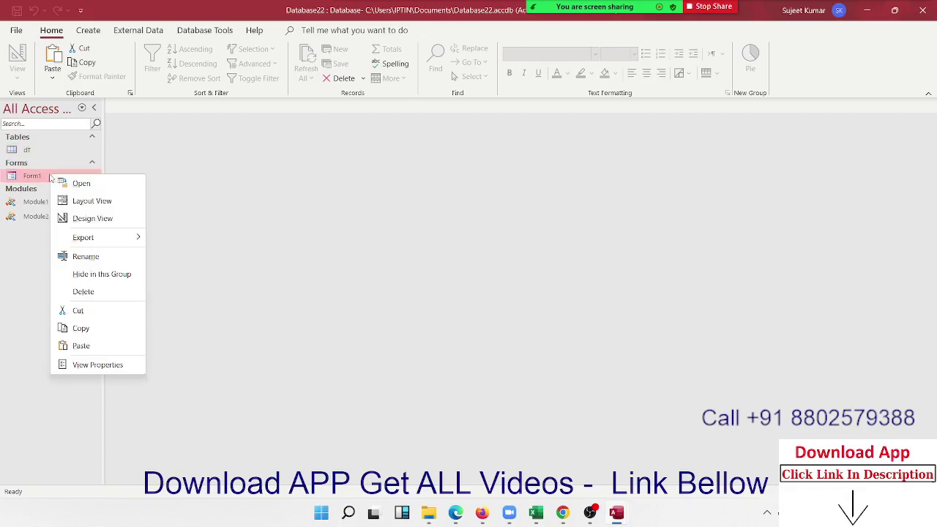
{"action": "left_click", "coordinate": [81, 218]}
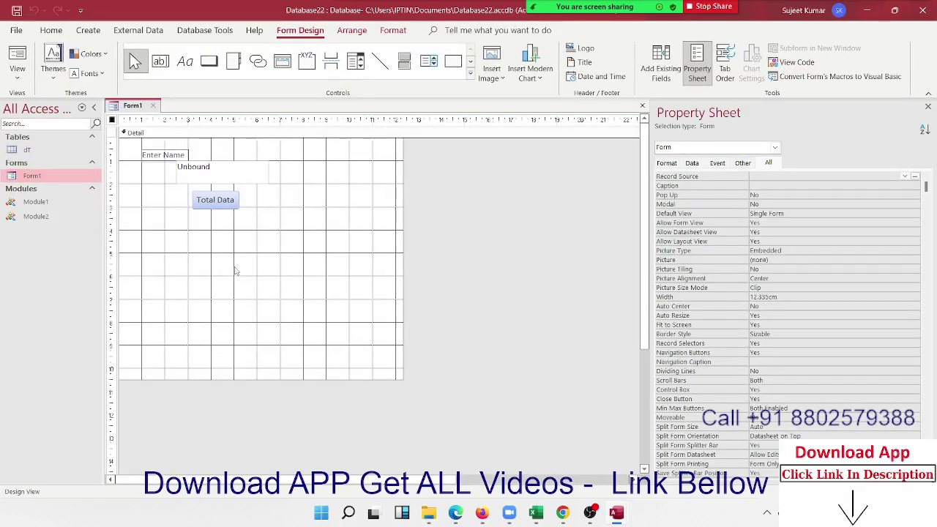
{"action": "left_click", "coordinate": [235, 271]}
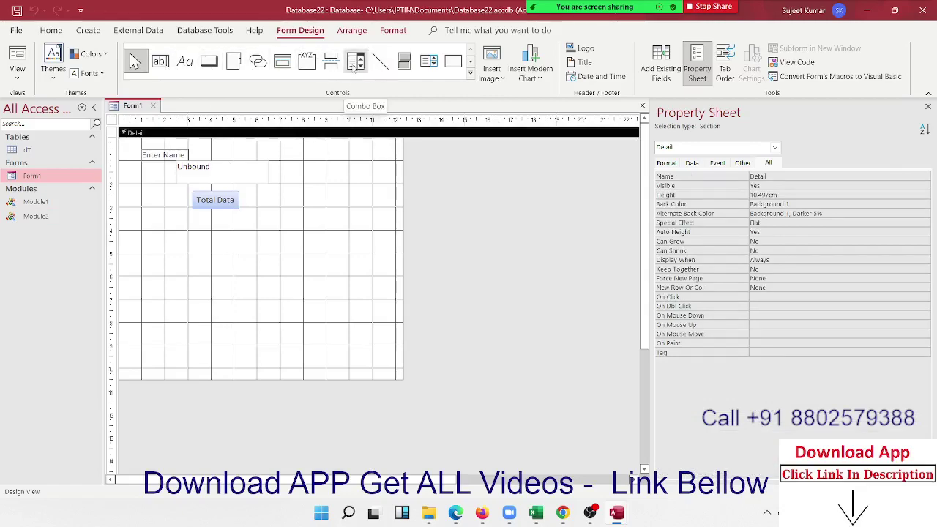
Draw a list box below the Total Data button, cancelling the List Box Wizard.
{"action": "left_click", "coordinate": [430, 64]}
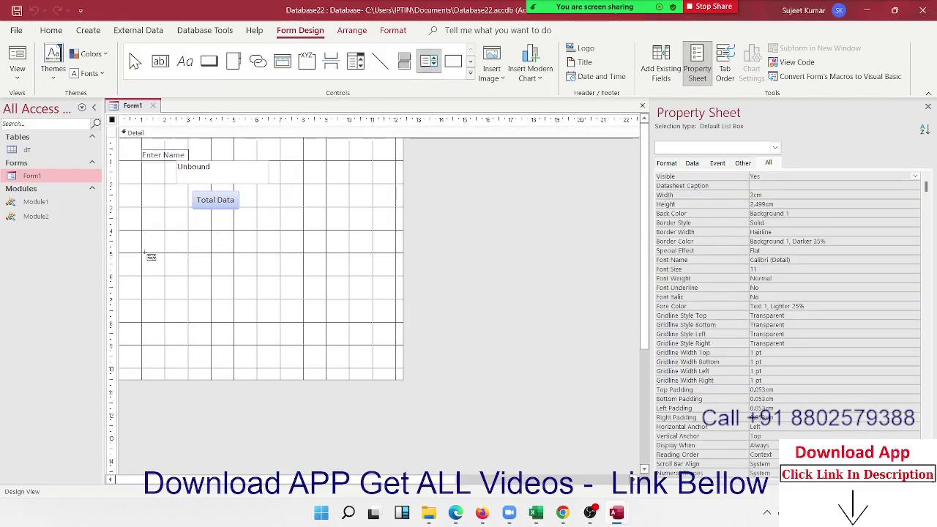
{"action": "left_click_drag", "start_coordinate": [162, 243], "coordinate": [328, 332]}
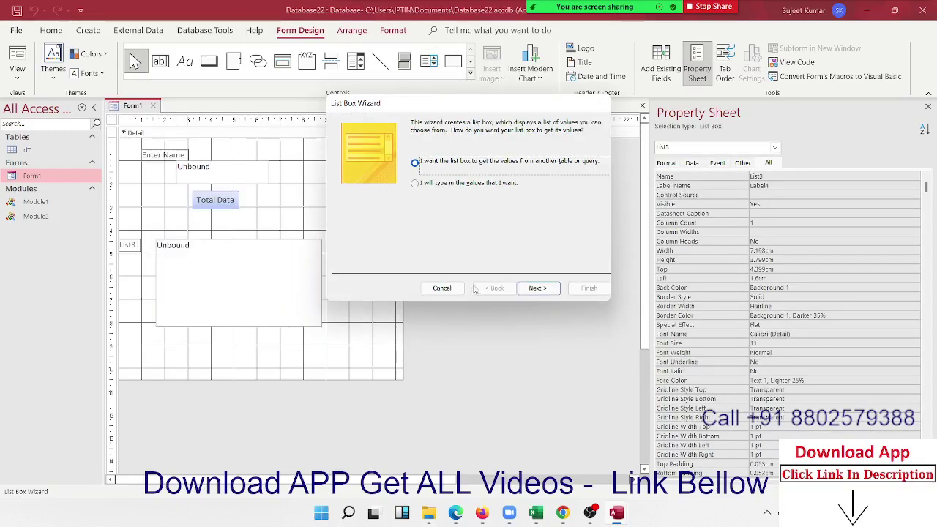
{"action": "left_click", "coordinate": [458, 288]}
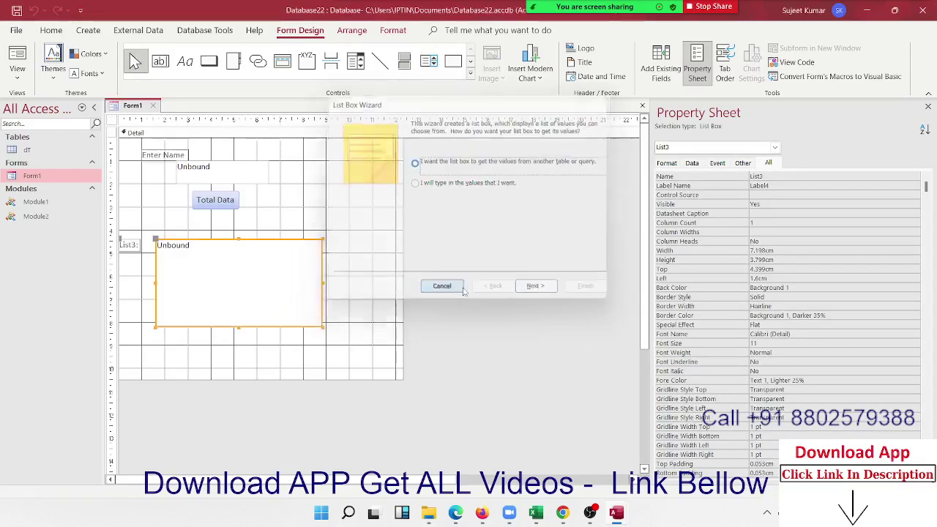
Rename the list box from List3 to ct in its Name property.
{"action": "double_click", "coordinate": [765, 175]}
{"action": "type", "text": "ct"}
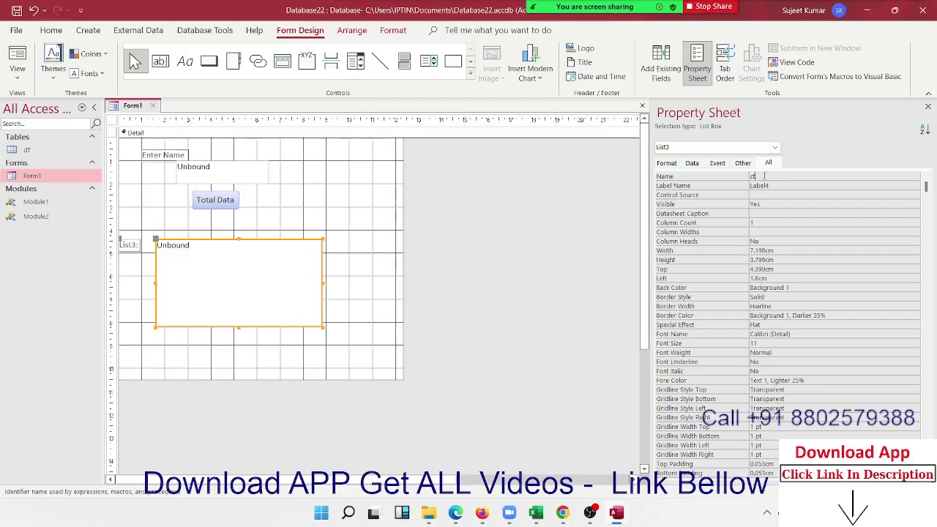
{"action": "key", "text": "Tab"}
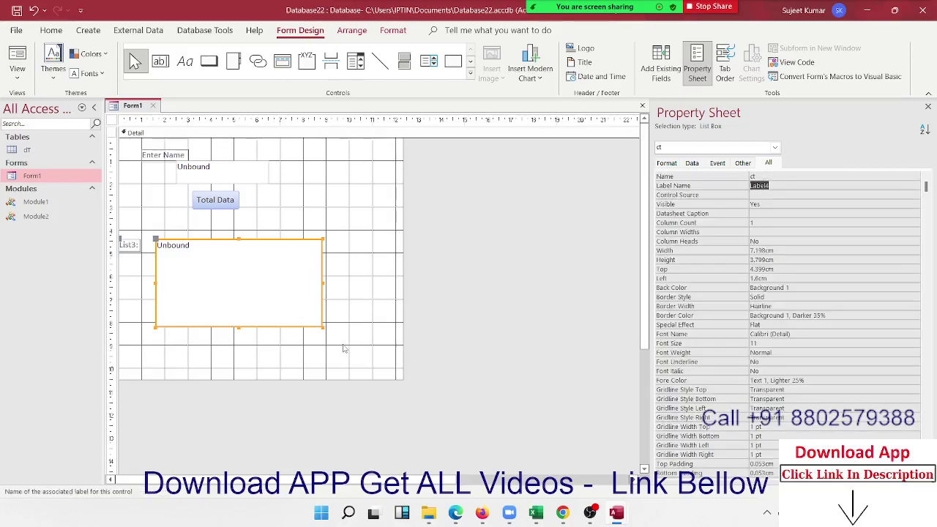
{"action": "left_click", "coordinate": [347, 346]}
{"action": "key", "text": "alt+F11"}
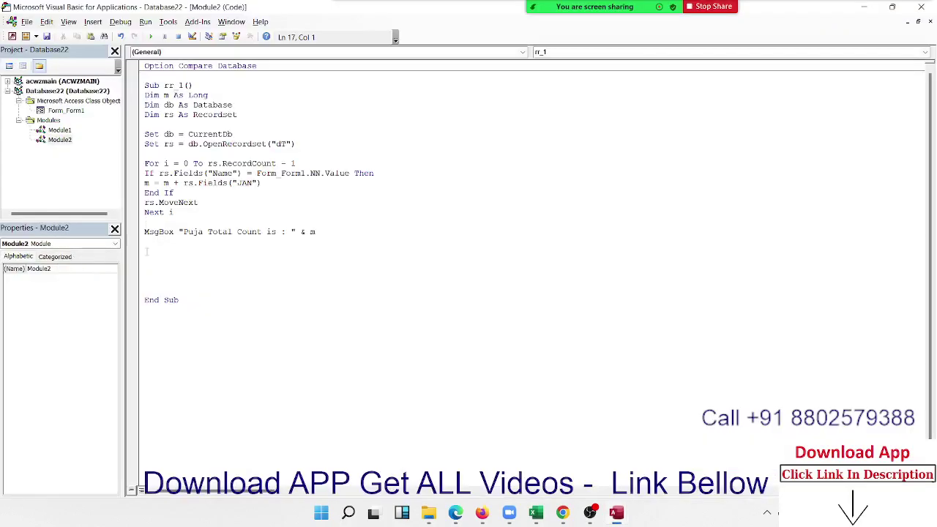
Delete the m = m + rs.Fields("JAN") line and leave blank lines inside the If block.
{"action": "left_click", "coordinate": [149, 252]}
{"action": "key", "text": "Up"}
{"action": "key", "text": "Up"}
{"action": "key", "text": "Up"}
{"action": "key", "text": "Return"}
{"action": "key", "text": "Return"}
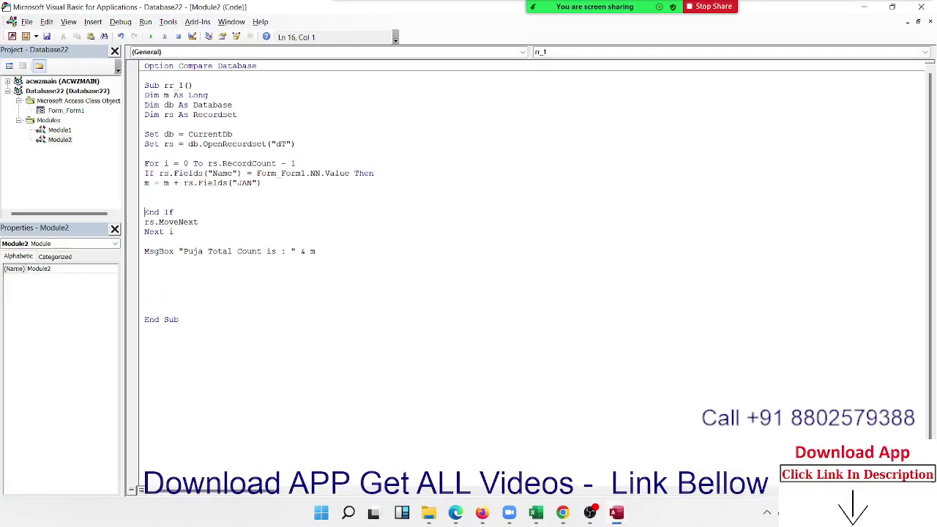
{"action": "left_click", "coordinate": [144, 182]}
{"action": "key", "text": "shift+Down"}
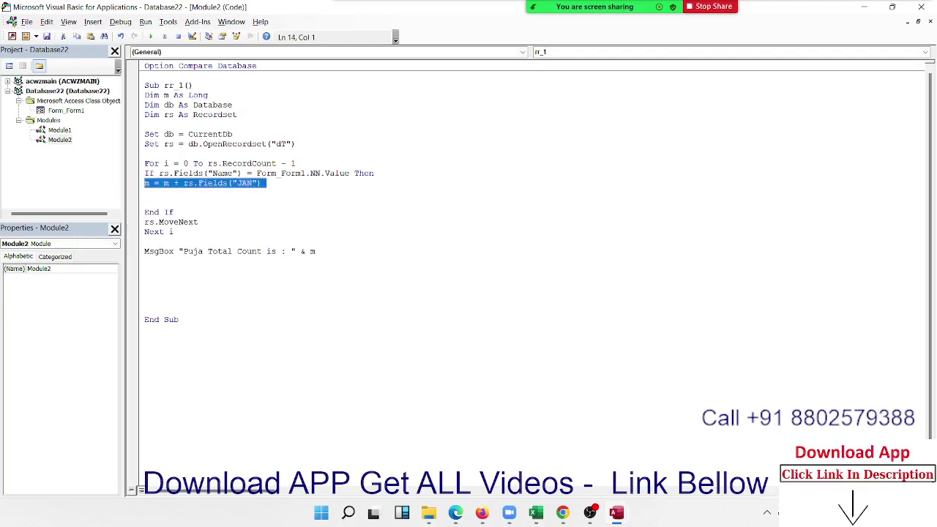
{"action": "key", "text": "Delete"}
{"action": "key", "text": "Return"}
{"action": "key", "text": "Return"}
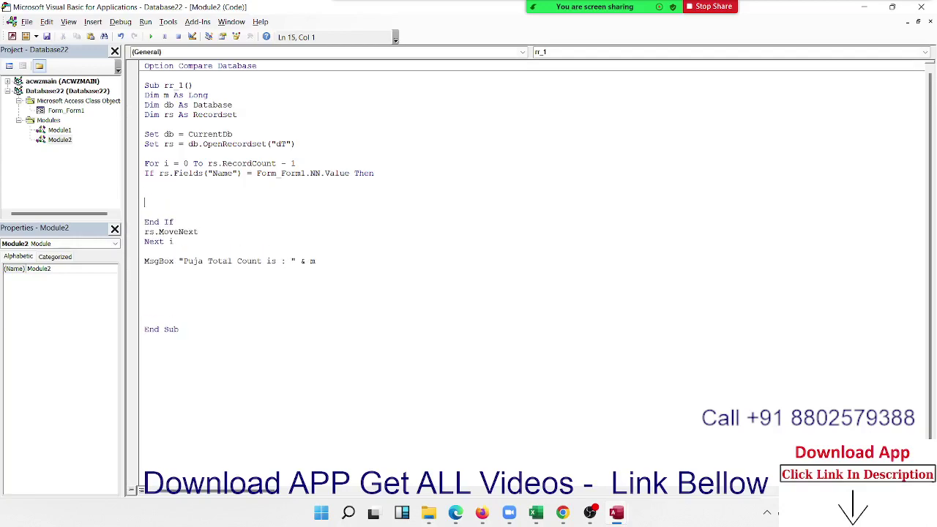
{"action": "key", "text": "Up"}
{"action": "key", "text": "Up"}
{"action": "key", "text": "Up"}
{"action": "key", "text": "Up"}
{"action": "key", "text": "Up"}
{"action": "key", "text": "Up"}
{"action": "key", "text": "Return"}
{"action": "key", "text": "Up"}
Add the declaration Dim dt As New Collection below the Recordset declaration.
{"action": "type", "text": "d"}
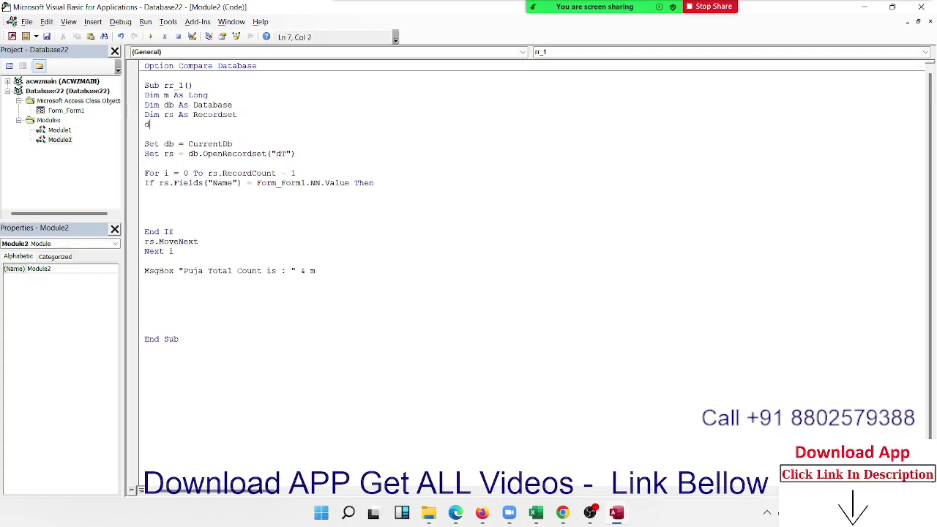
{"action": "type", "text": "im dst"}
{"action": "key", "text": "BackSpace"}
{"action": "key", "text": "BackSpace"}
{"action": "type", "text": "t as "}
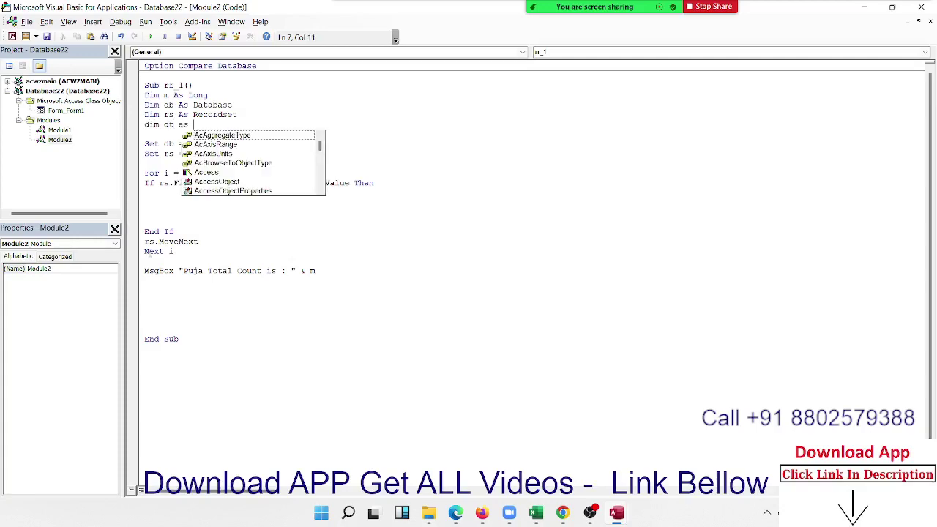
{"action": "type", "text": "new c"}
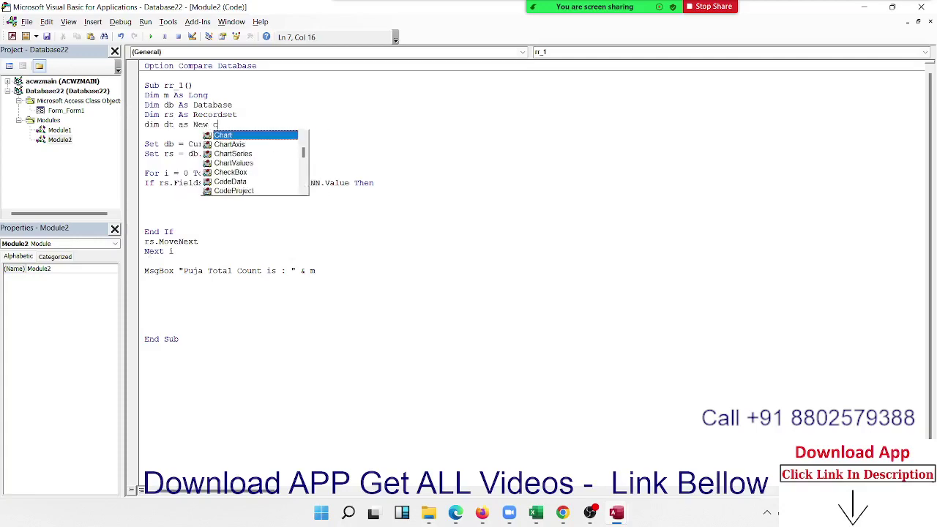
{"action": "type", "text": "ol"}
{"action": "key", "text": "Tab"}
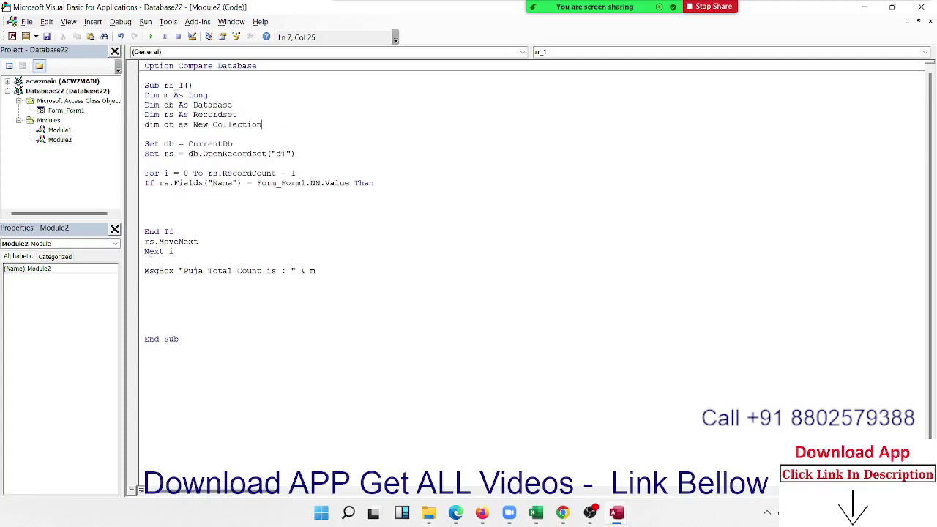
{"action": "key", "text": "Down"}
{"action": "key", "text": "Down"}
{"action": "key", "text": "Down"}
{"action": "key", "text": "Down"}
{"action": "key", "text": "Down"}
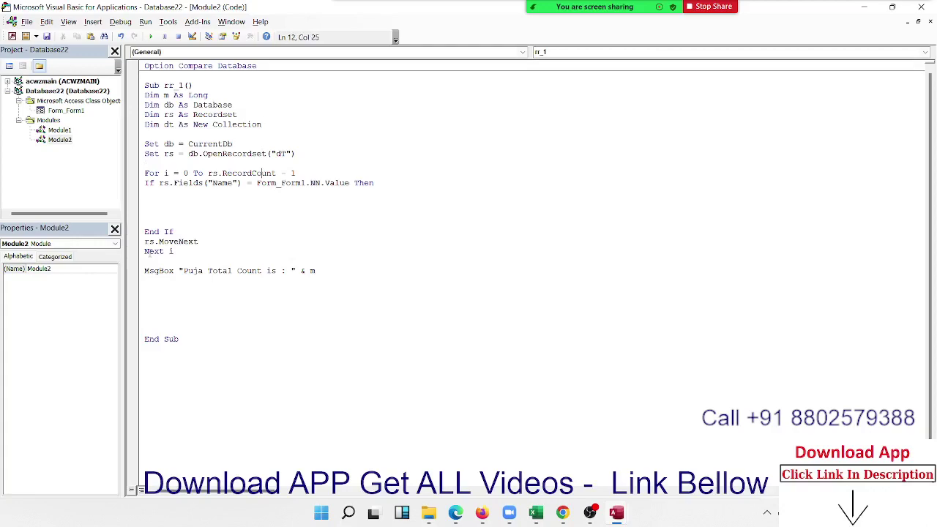
{"action": "key", "text": "Down"}
{"action": "key", "text": "Down"}
Inside the If block, begin the line dt.Add rs.Fields("City"), CStr(.
{"action": "key", "text": "Return"}
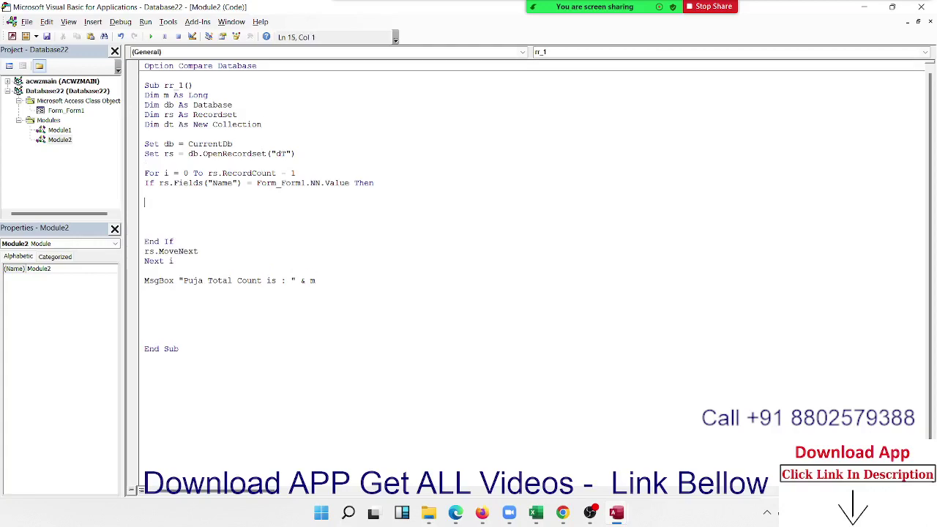
{"action": "type", "text": "dt."}
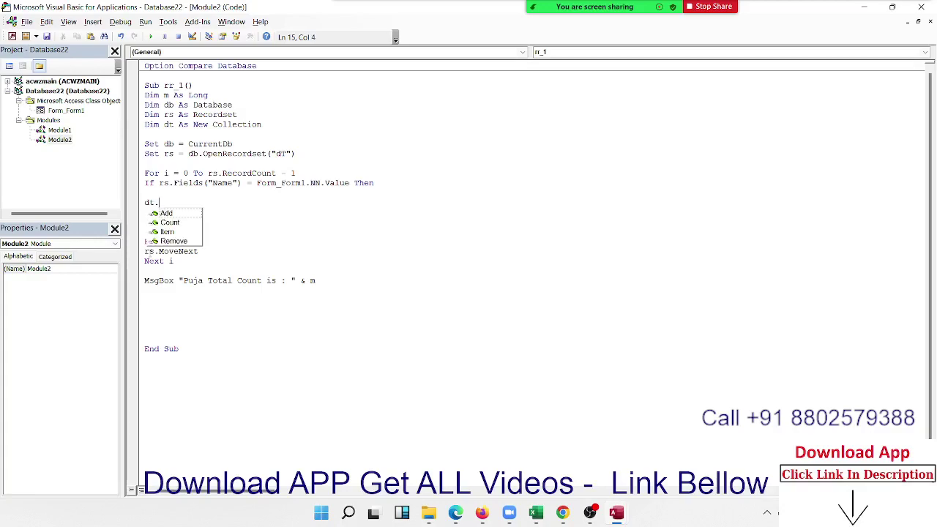
{"action": "type", "text": "a"}
{"action": "key", "text": "Tab"}
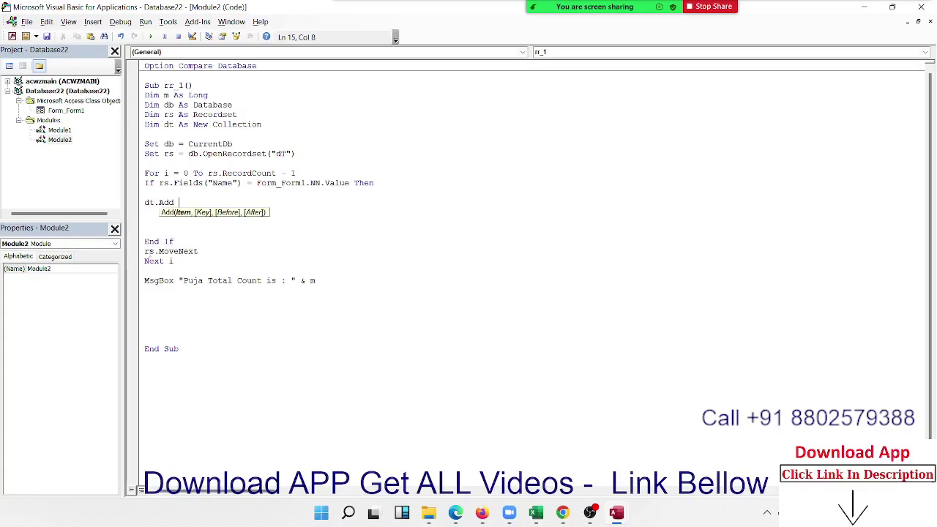
{"action": "type", "text": "rs."}
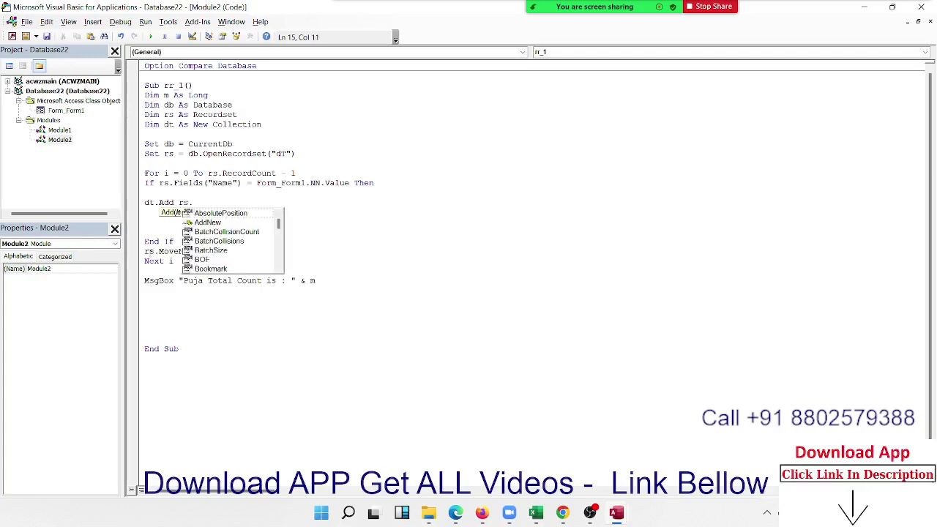
{"action": "type", "text": "f"}
{"action": "key", "text": "Tab"}
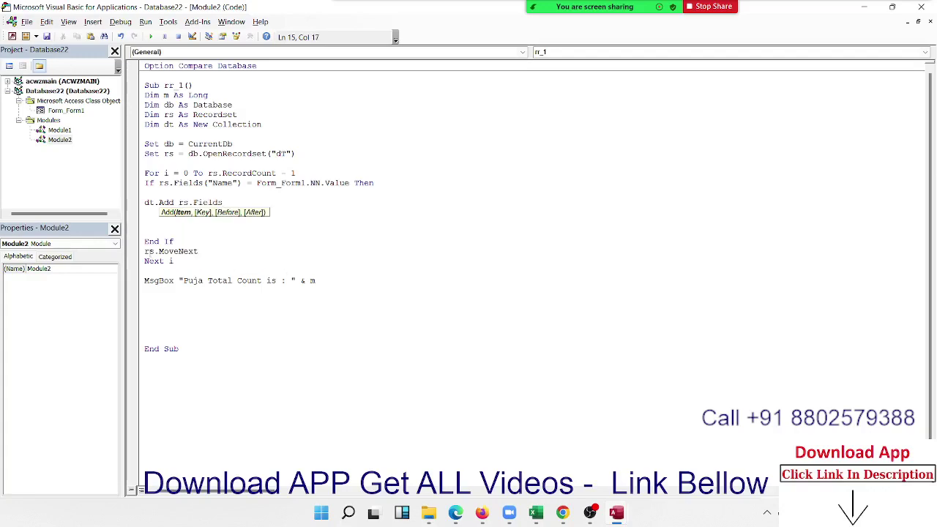
{"action": "type", "text": "(\"C"}
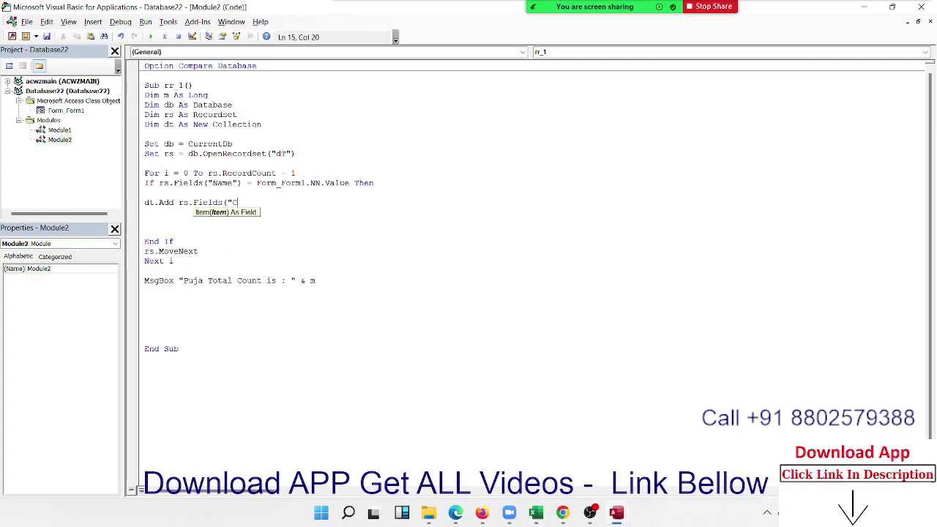
{"action": "type", "text": "ity\""}
{"action": "type", "text": "),"}
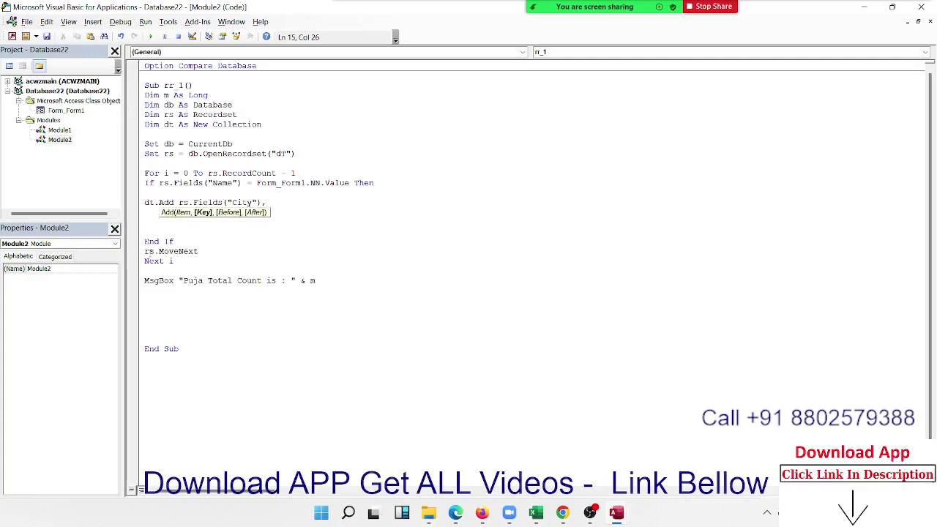
{"action": "type", "text": "cs"}
{"action": "type", "text": "tr("}
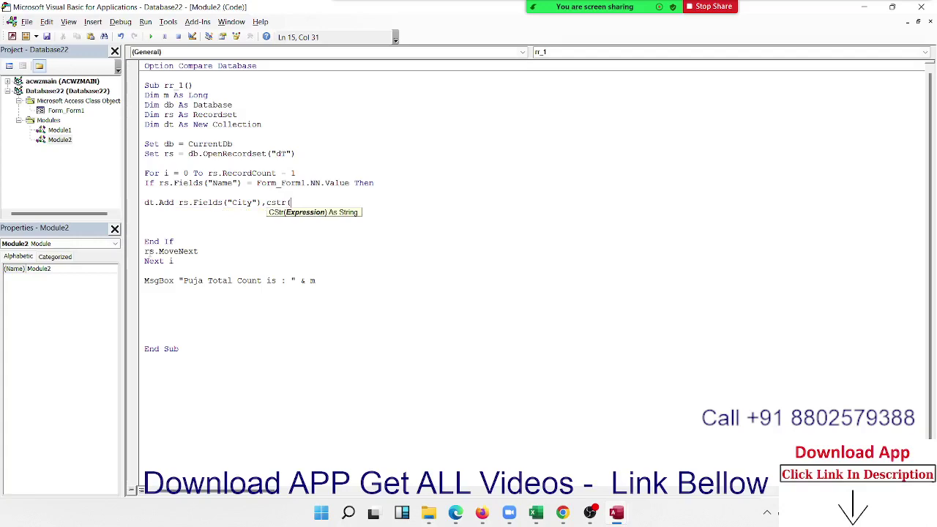
{"action": "type", "text": "\""}
{"action": "key", "text": "BackSpace"}
Complete the key argument as CStr(rs.Fields("City")), fixing the Expected: ) compile error.
{"action": "type", "text": "rs."}
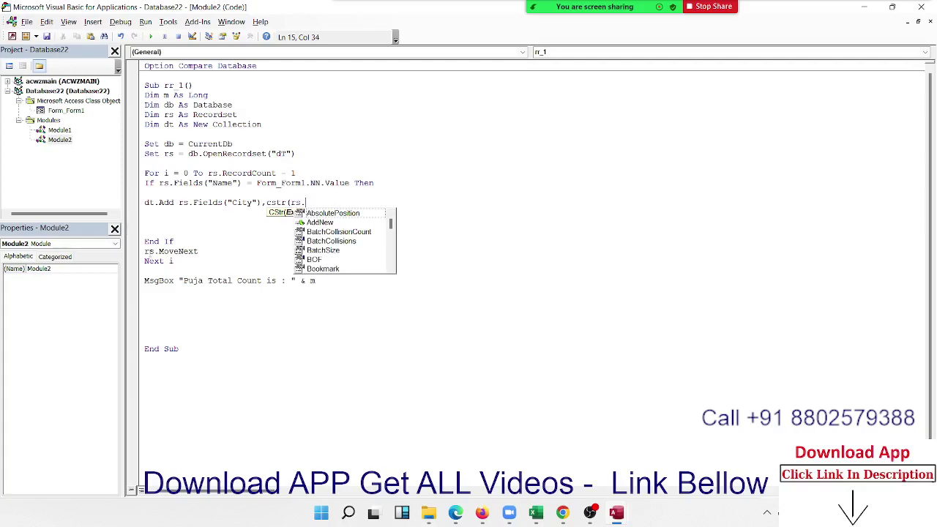
{"action": "type", "text": "f"}
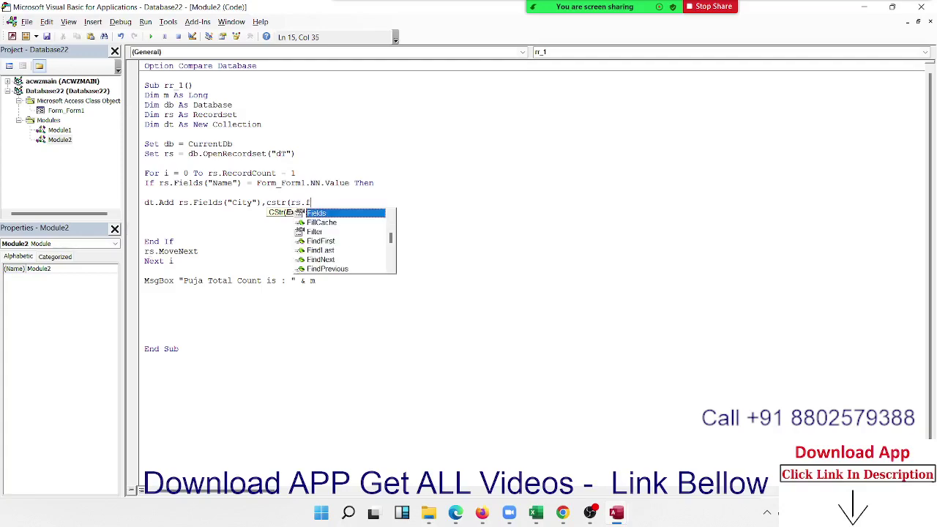
{"action": "key", "text": "Tab"}
{"action": "type", "text": "(\""}
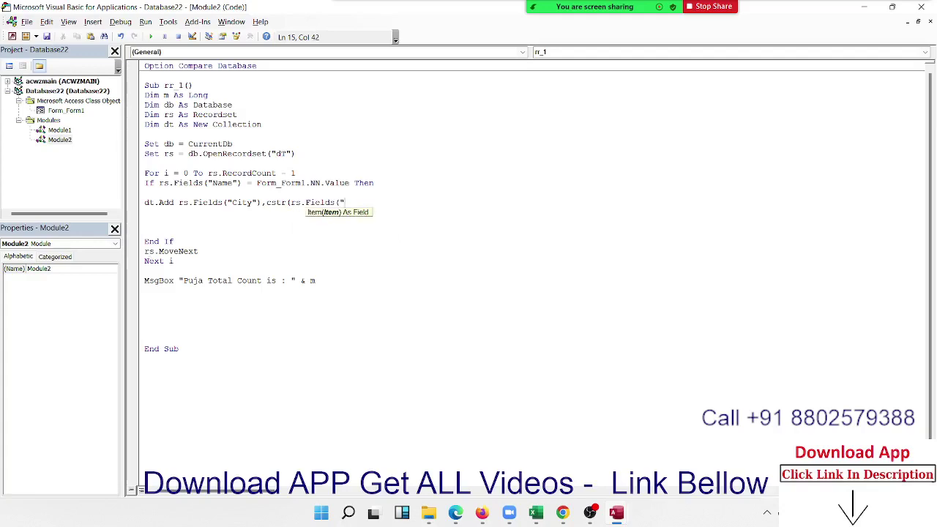
{"action": "type", "text": "City\""}
{"action": "right_click", "coordinate": [149, 255]}
{"action": "key", "text": "Escape"}
{"action": "type", "text": ")"}
{"action": "key", "text": "Down"}
{"action": "key", "text": "Return"}
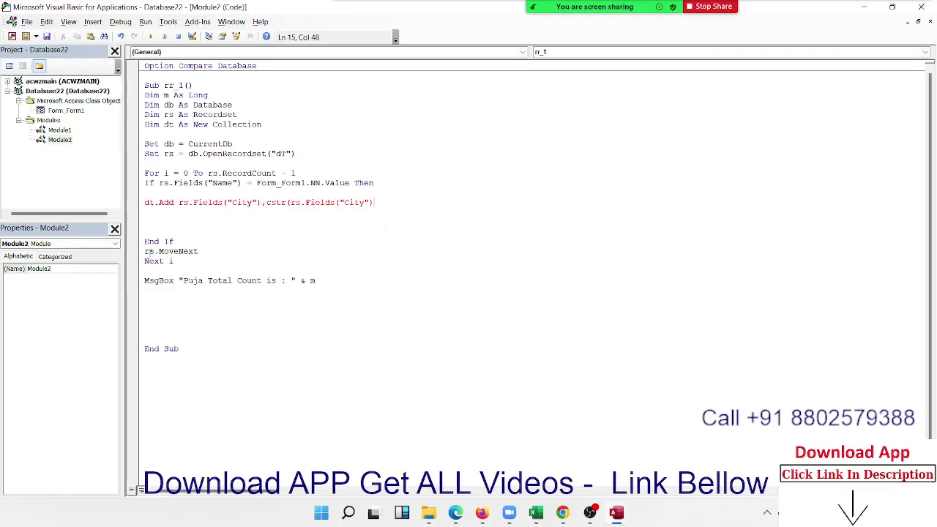
{"action": "key", "text": "Left"}
{"action": "key", "text": "Left"}
{"action": "key", "text": "Left"}
{"action": "key", "text": "Right"}
{"action": "key", "text": "Right"}
{"action": "key", "text": "Right"}
{"action": "key", "text": "Right"}
{"action": "key", "text": "Right"}
{"action": "key", "text": "Right"}
{"action": "key", "text": "Right"}
{"action": "key", "text": "Right"}
{"action": "key", "text": "Right"}
{"action": "key", "text": "Right"}
{"action": "key", "text": "Right"}
{"action": "key", "text": "Right"}
{"action": "key", "text": "Right"}
{"action": "key", "text": "Right"}
{"action": "key", "text": "Right"}
{"action": "type", "text": ")"}
{"action": "key", "text": "Return"}
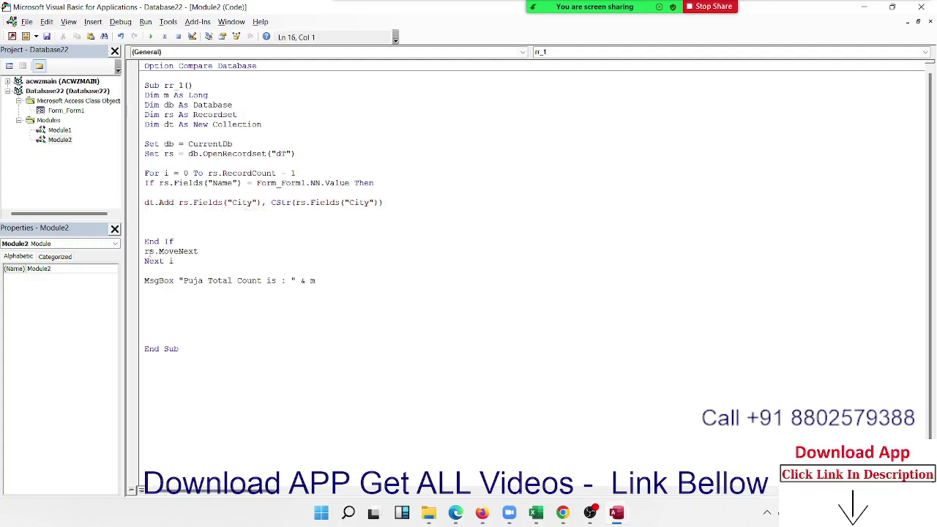
Insert On Error Resume Next on a new line directly above the For i loop.
{"action": "left_click", "coordinate": [380, 202]}
{"action": "key", "text": "Up"}
{"action": "key", "text": "Up"}
{"action": "key", "text": "Up"}
{"action": "key", "text": "Up"}
{"action": "key", "text": "Return"}
{"action": "type", "text": "on "}
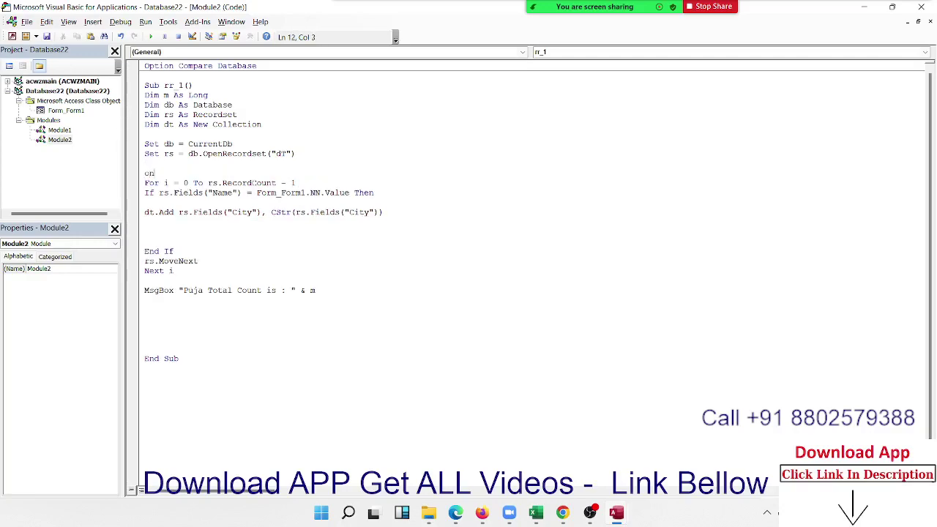
{"action": "type", "text": "error"}
{"action": "type", "text": " resume "}
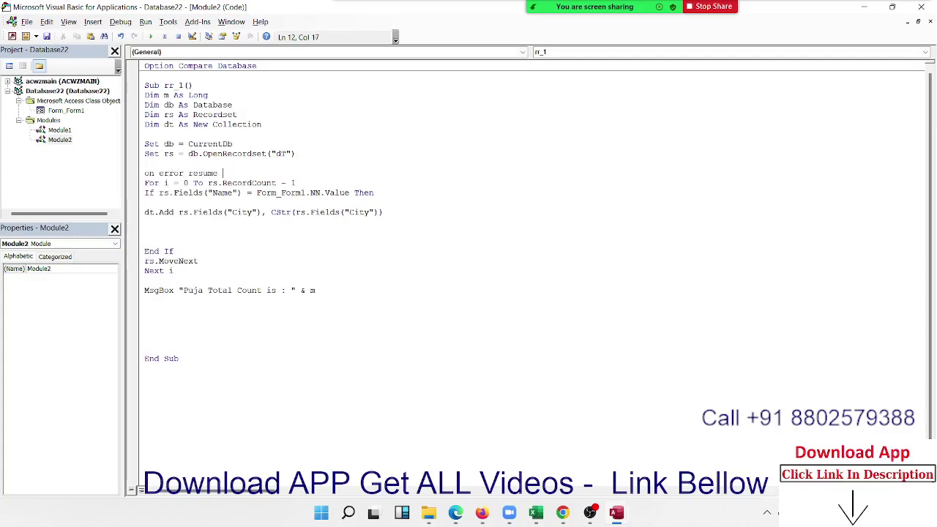
{"action": "type", "text": "next"}
{"action": "key", "text": "Down"}
{"action": "key", "text": "Down"}
{"action": "left_click", "coordinate": [165, 224]}
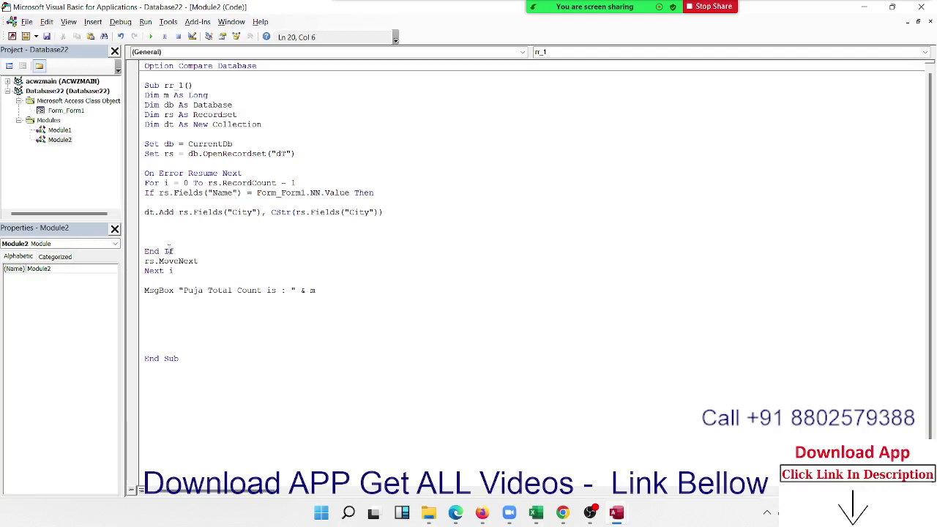
Replace the MsgBox line with For Each Item In dt.
{"action": "left_click", "coordinate": [147, 290]}
{"action": "key", "text": "Home"}
{"action": "key", "text": "shift+Down"}
{"action": "key", "text": "Delete"}
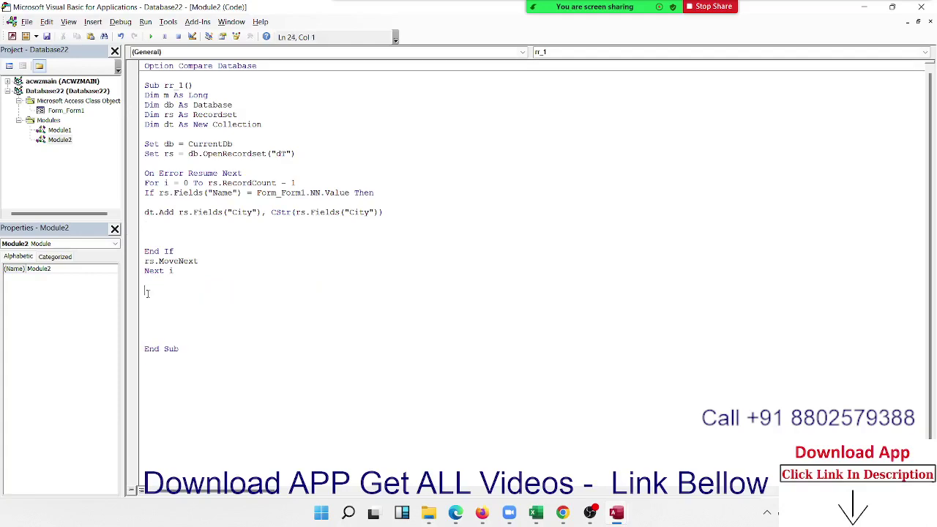
{"action": "type", "text": "for e"}
{"action": "type", "text": "ach "}
{"action": "type", "text": "item in"}
{"action": "type", "text": "dt"}
{"action": "key", "text": "Return"}
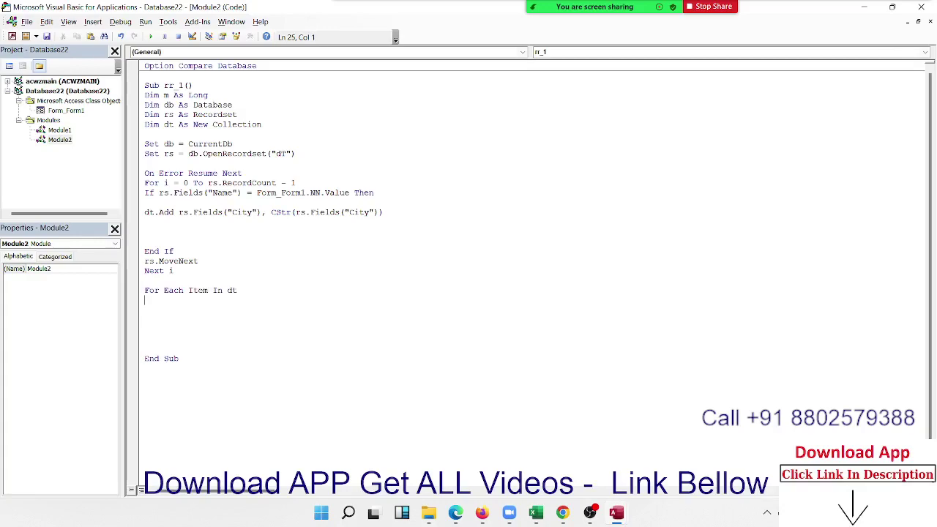
Add Form_Form1.ct.AddItem Item inside the loop and close it with Next Item.
{"action": "type", "text": "me"}
{"action": "key", "text": "BackSpace"}
{"action": "key", "text": "BackSpace"}
{"action": "type", "text": "for"}
{"action": "type", "text": "m_"}
{"action": "type", "text": "form"}
{"action": "type", "text": "1"}
{"action": "key", "text": "BackSpace"}
{"action": "type", "text": "."}
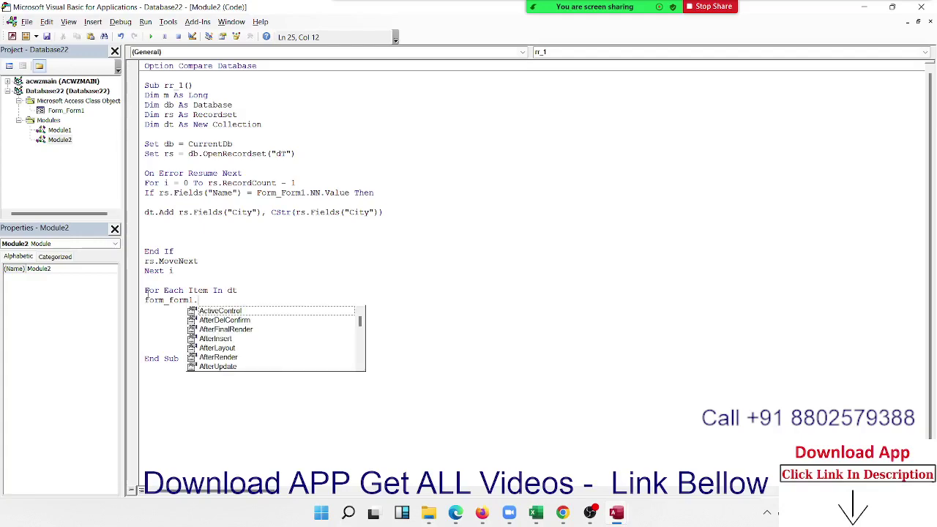
{"action": "type", "text": "ct"}
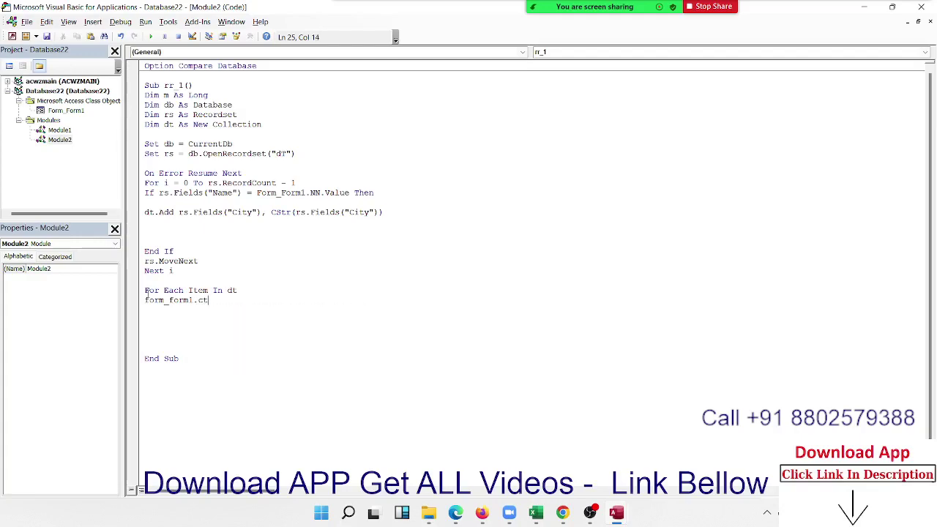
{"action": "type", "text": ".add"}
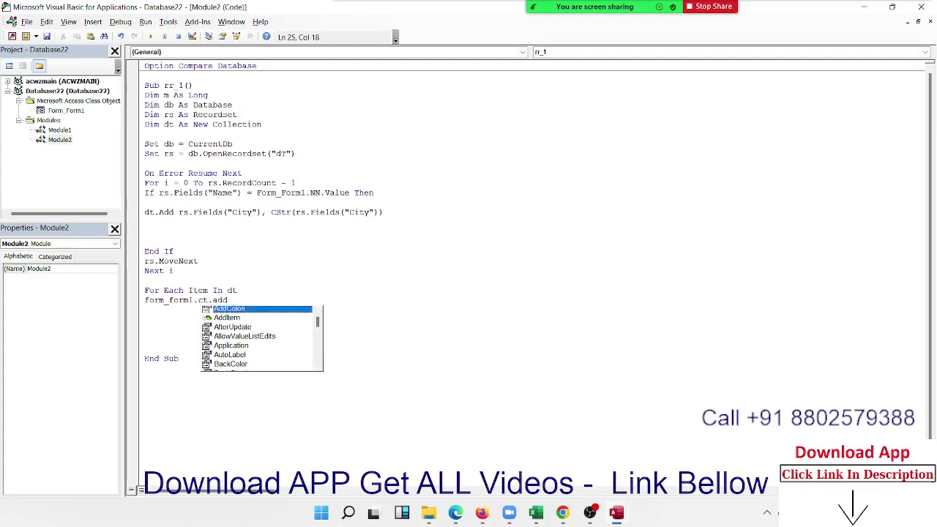
{"action": "type", "text": "i"}
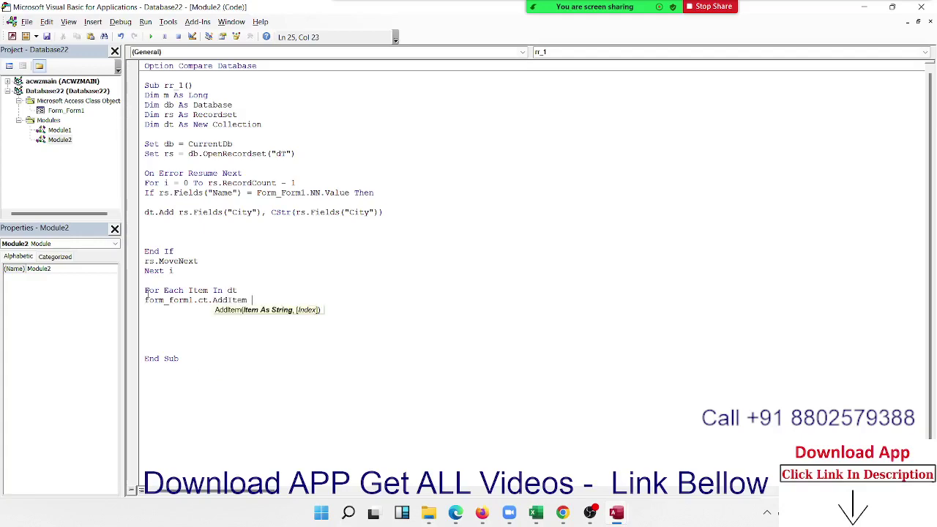
{"action": "type", "text": " it"}
{"action": "type", "text": "em"}
{"action": "key", "text": "Return"}
{"action": "type", "text": "next"}
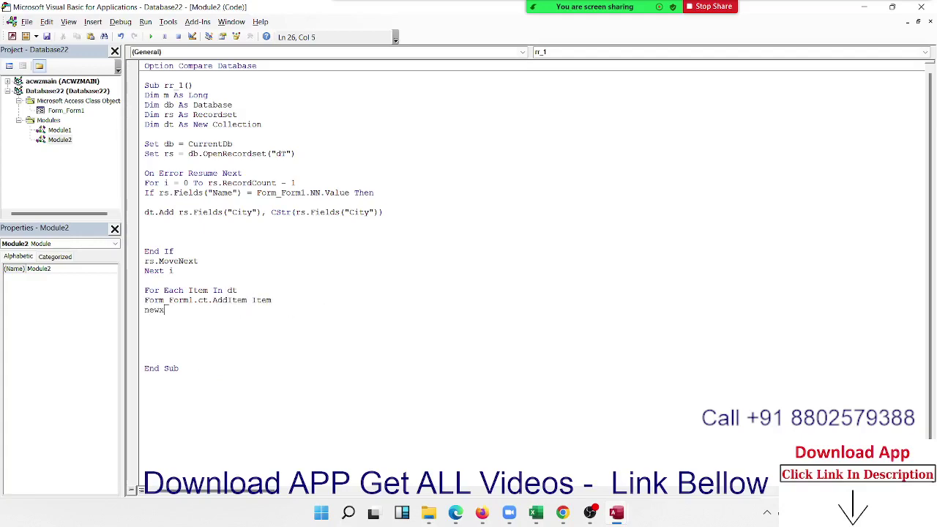
{"action": "type", "text": " i"}
{"action": "key", "text": "BackSpace"}
{"action": "key", "text": "BackSpace"}
{"action": "key", "text": "BackSpace"}
{"action": "key", "text": "BackSpace"}
{"action": "type", "text": "x"}
{"action": "type", "text": "t "}
{"action": "type", "text": "item"}
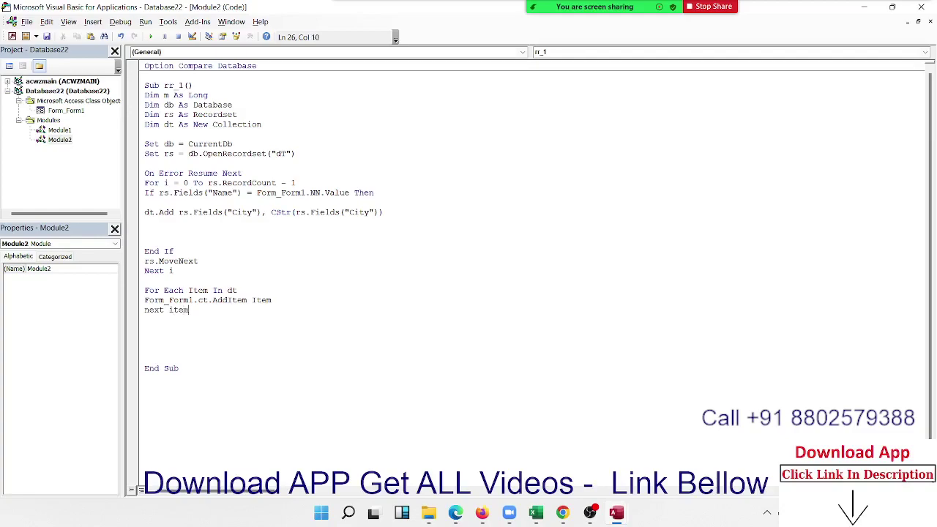
Close Form1's design view, saving it, and reopen Form1 in form view.
{"action": "left_click", "coordinate": [178, 351]}
{"action": "key", "text": "alt+F11"}
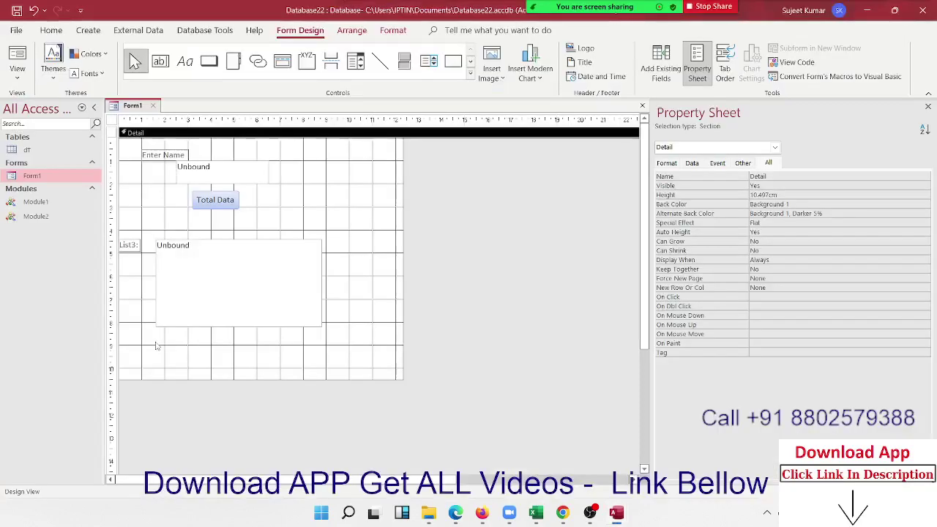
{"action": "left_click", "coordinate": [153, 105]}
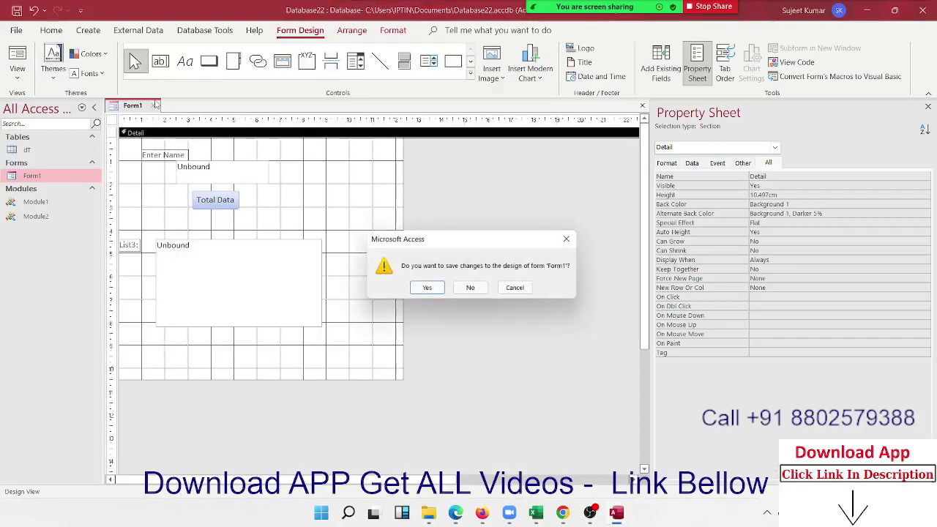
{"action": "left_click", "coordinate": [428, 297]}
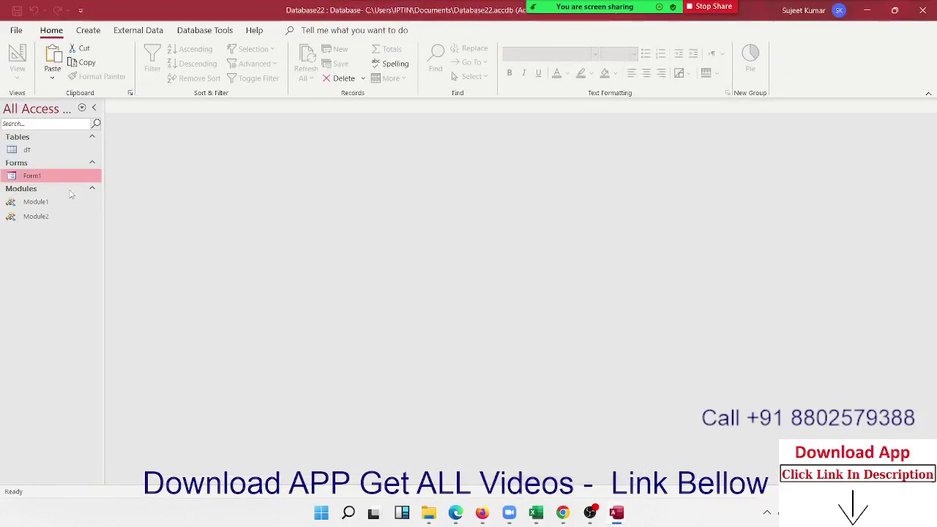
{"action": "double_click", "coordinate": [70, 178]}
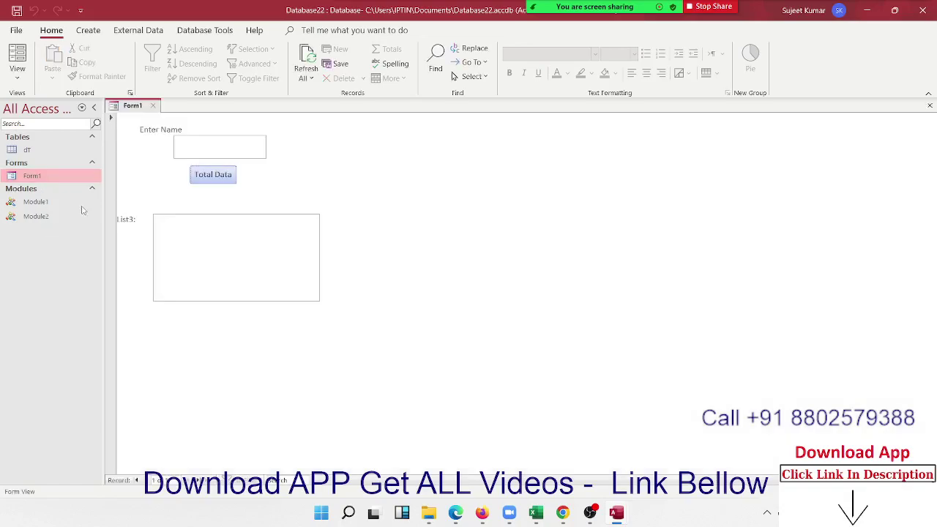
Enter a person's name in Enter Name, run Total Data, and check the ct list box for cities.
{"action": "left_click", "coordinate": [205, 147]}
{"action": "type", "text": "Pu"}
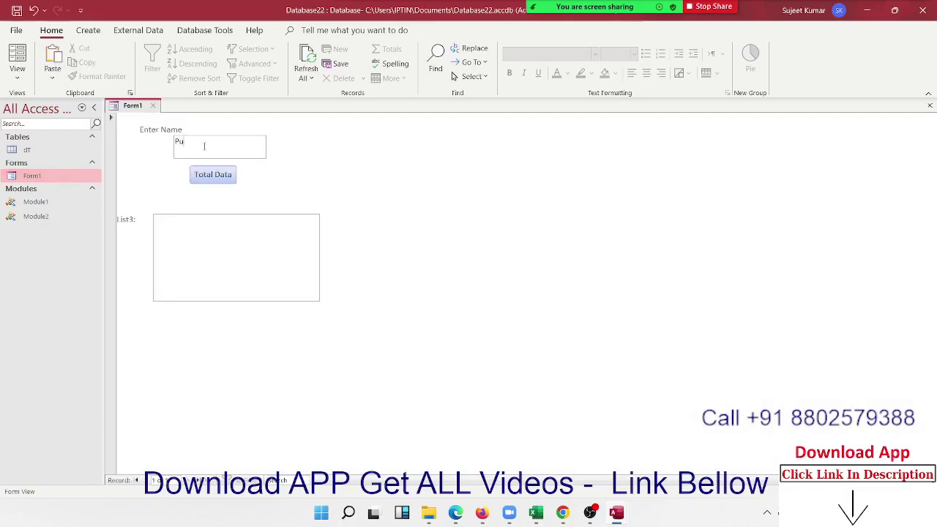
{"action": "type", "text": "ja"}
{"action": "left_click", "coordinate": [221, 183]}
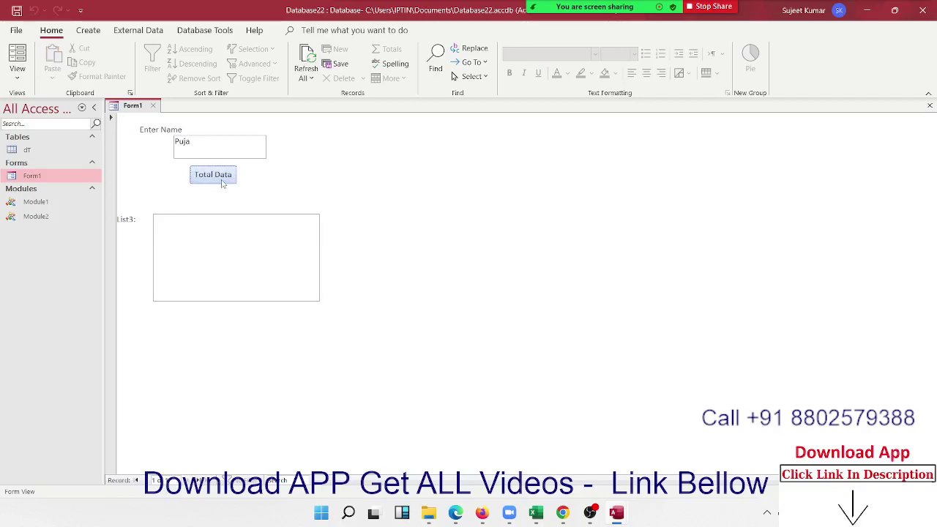
{"action": "left_click", "coordinate": [196, 248]}
{"action": "left_click", "coordinate": [203, 183]}
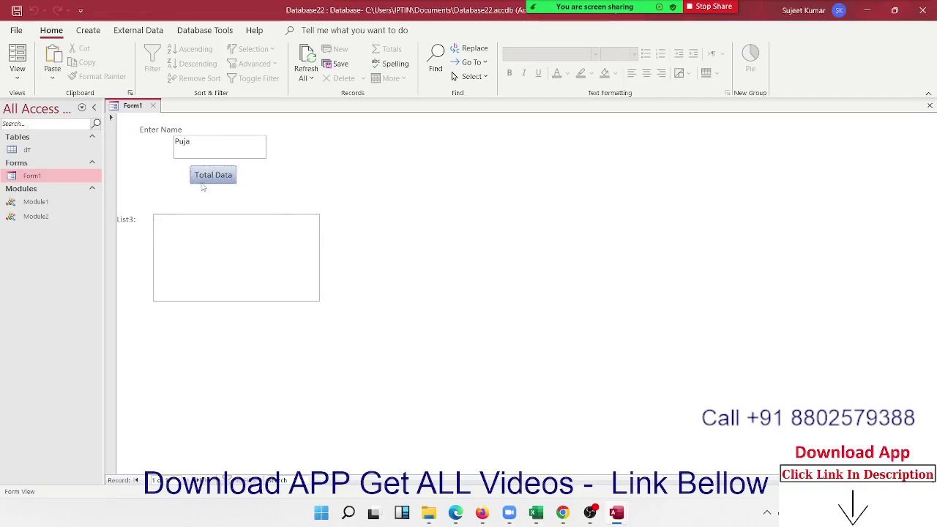
{"action": "left_click", "coordinate": [196, 219]}
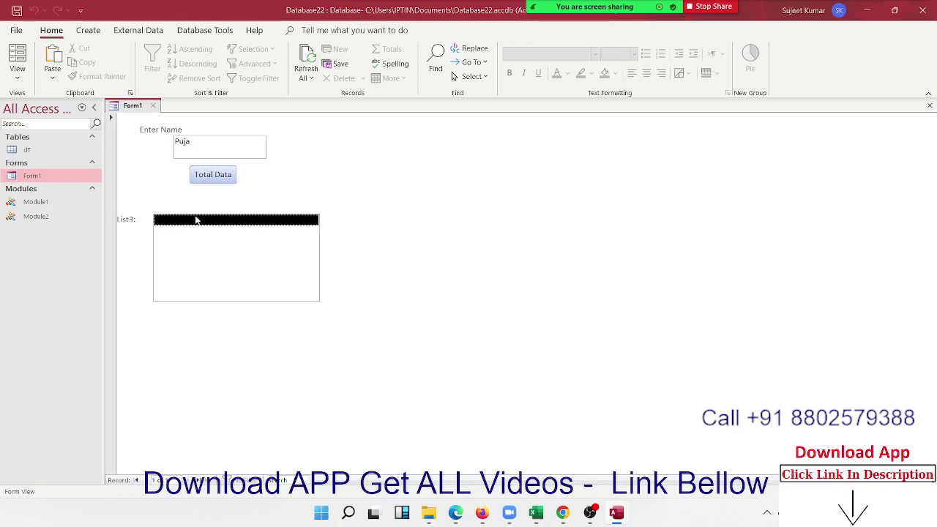
{"action": "key", "text": "alt+F11"}
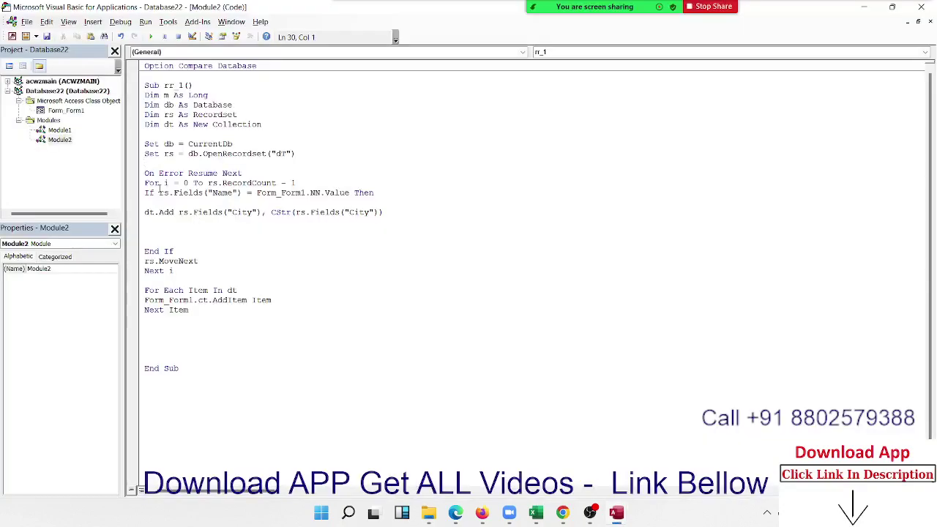
Delete the blank lines around dt.Add inside the If block.
{"action": "double_click", "coordinate": [206, 262]}
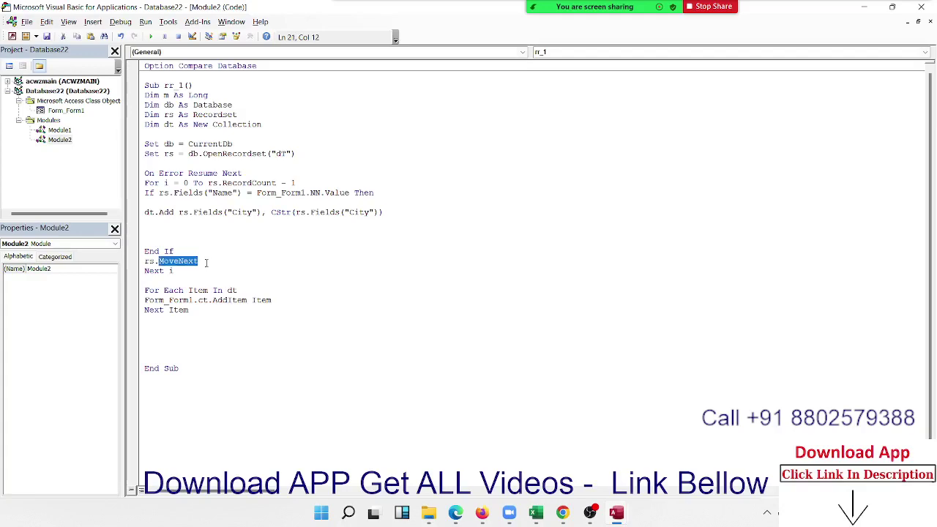
{"action": "left_click", "coordinate": [164, 202]}
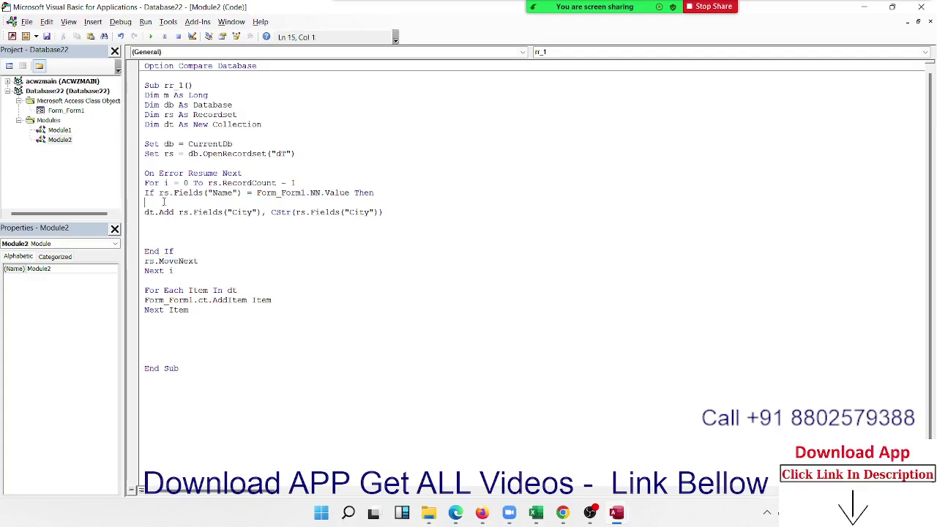
{"action": "key", "text": "Delete"}
{"action": "key", "text": "Down"}
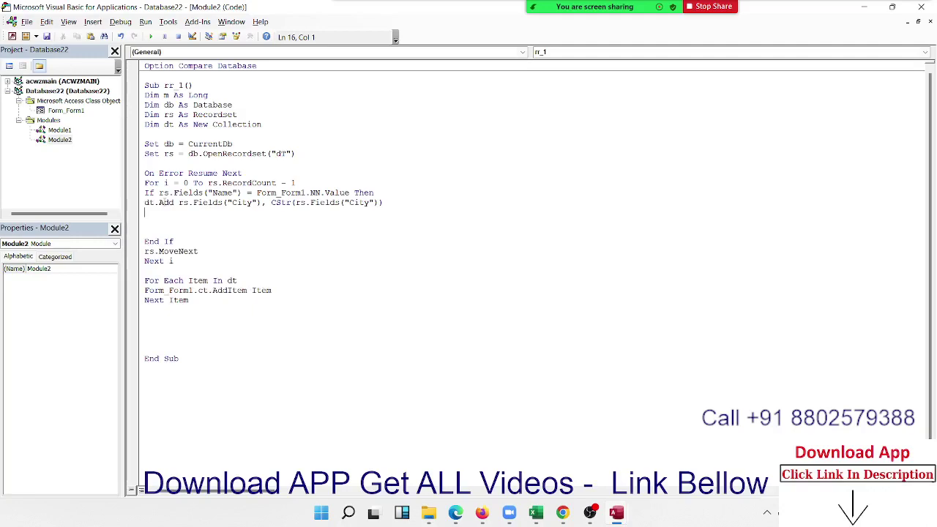
{"action": "key", "text": "Delete"}
{"action": "key", "text": "Delete"}
{"action": "key", "text": "Delete"}
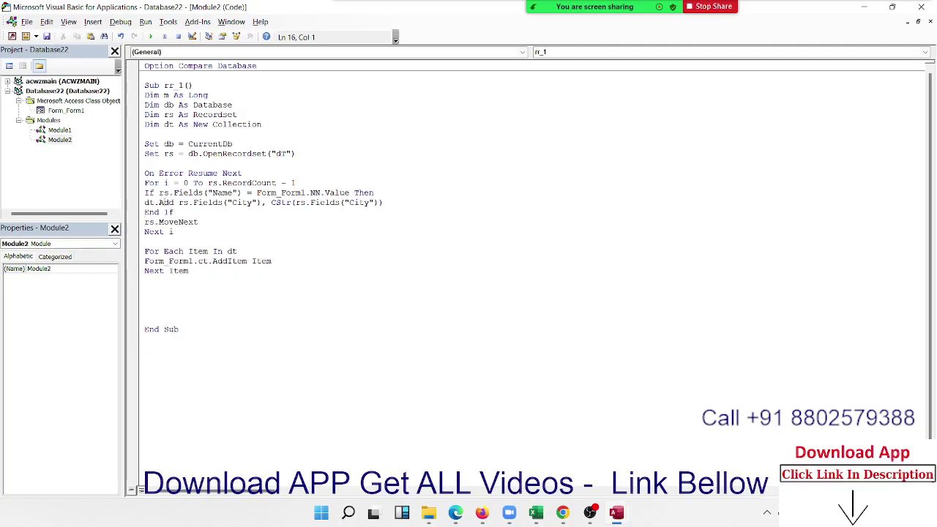
Review the If condition, dt.Add and ct references, checking the dT table's City column.
{"action": "left_click", "coordinate": [145, 193]}
{"action": "left_click", "coordinate": [212, 203]}
{"action": "left_click", "coordinate": [202, 261]}
{"action": "double_click", "coordinate": [201, 261]}
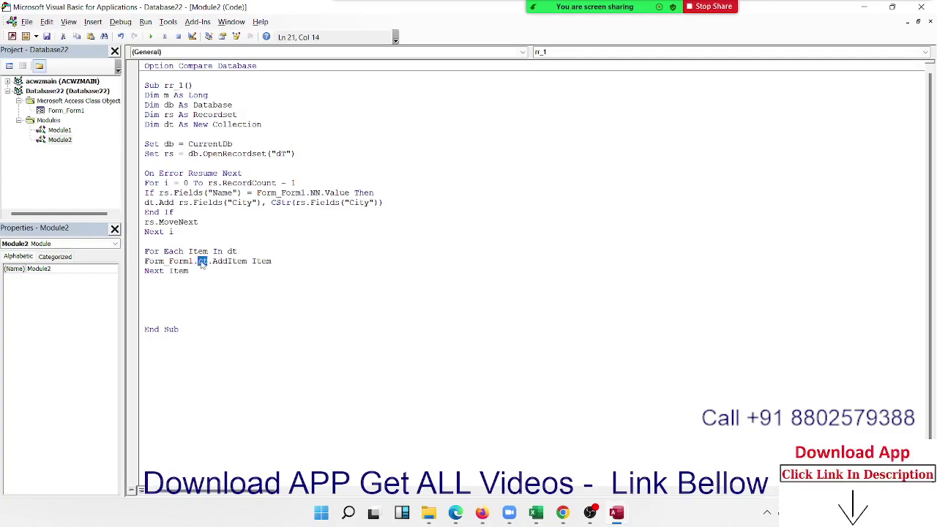
{"action": "key", "text": "alt+Tab"}
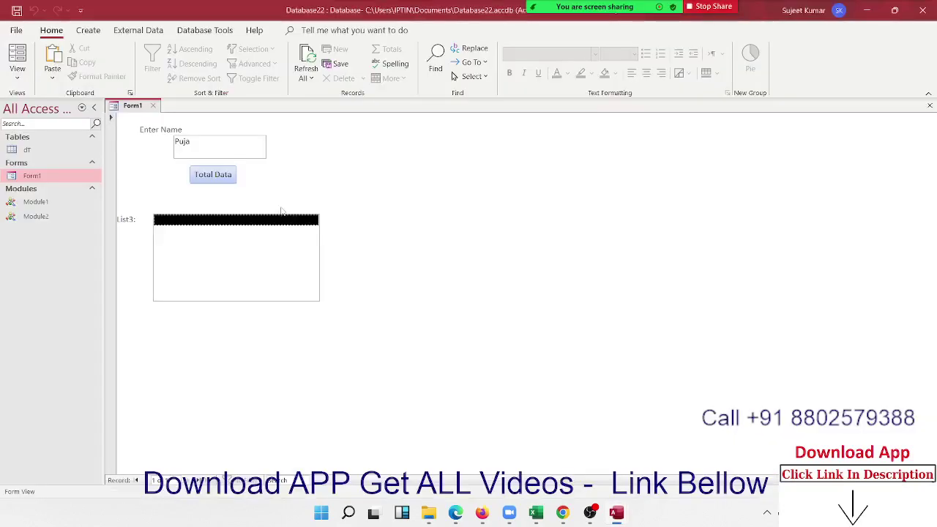
{"action": "double_click", "coordinate": [28, 150]}
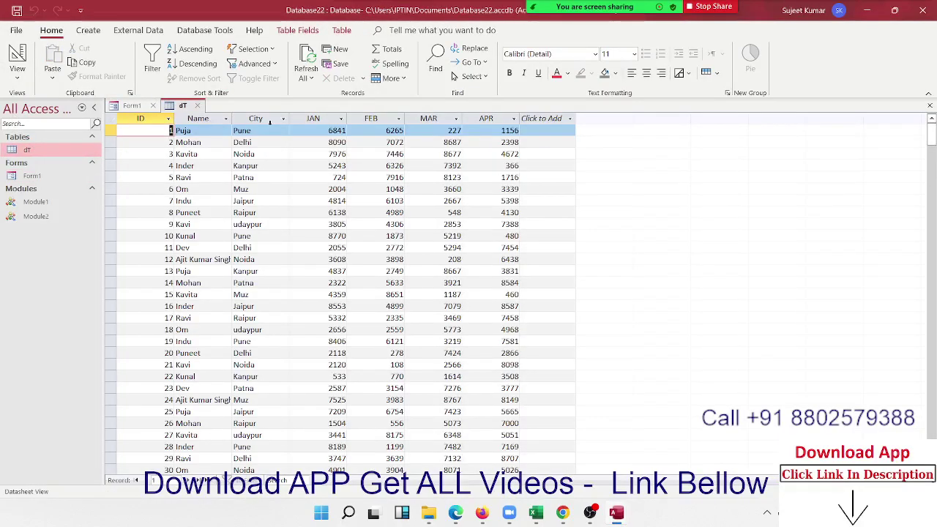
{"action": "left_click", "coordinate": [269, 121]}
{"action": "key", "text": "alt+Tab"}
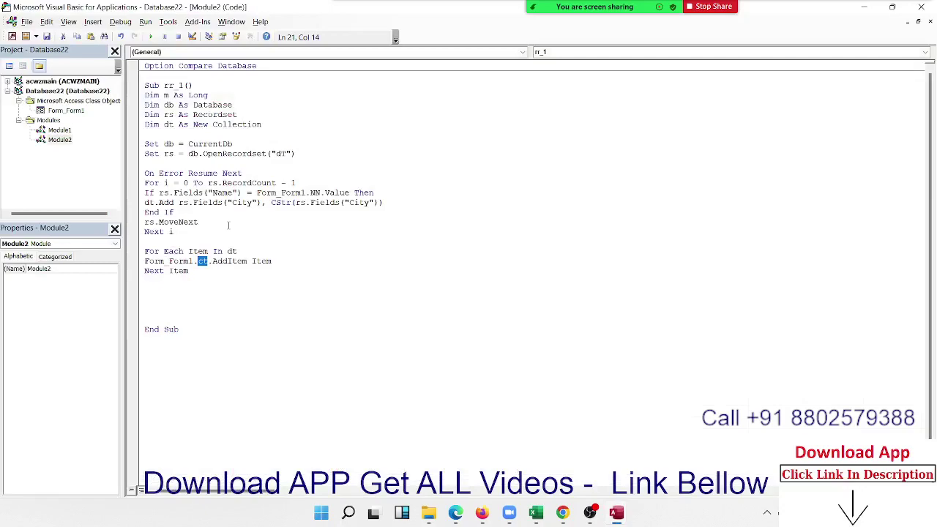
{"action": "left_click", "coordinate": [224, 210]}
Step through rr_1 with F8 from its setup lines through the record loop.
{"action": "key", "text": "F8"}
{"action": "key", "text": "F8"}
{"action": "key", "text": "F8"}
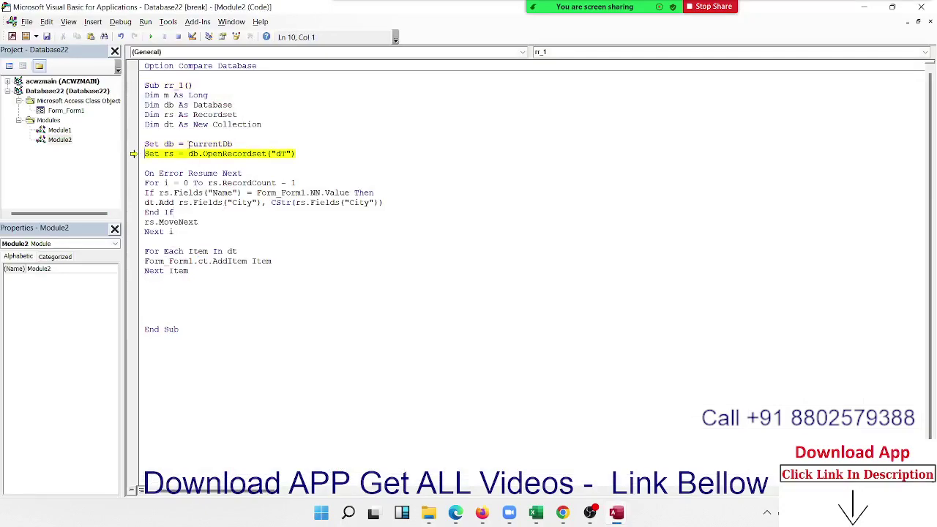
{"action": "key", "text": "F8"}
{"action": "key", "text": "F8"}
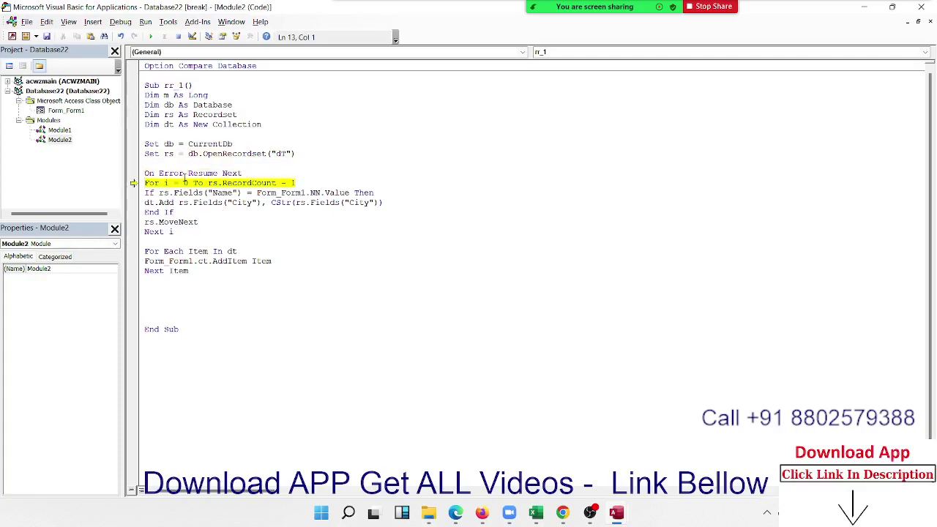
{"action": "key", "text": "F8"}
{"action": "key", "text": "F8"}
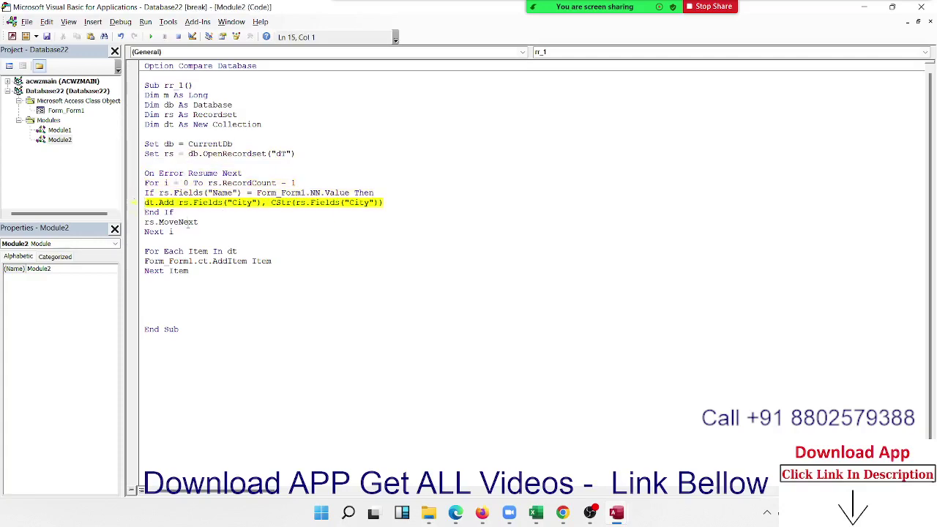
{"action": "key", "text": "F8"}
{"action": "key", "text": "F8"}
{"action": "key", "text": "F8"}
{"action": "key", "text": "F8"}
{"action": "key", "text": "F8"}
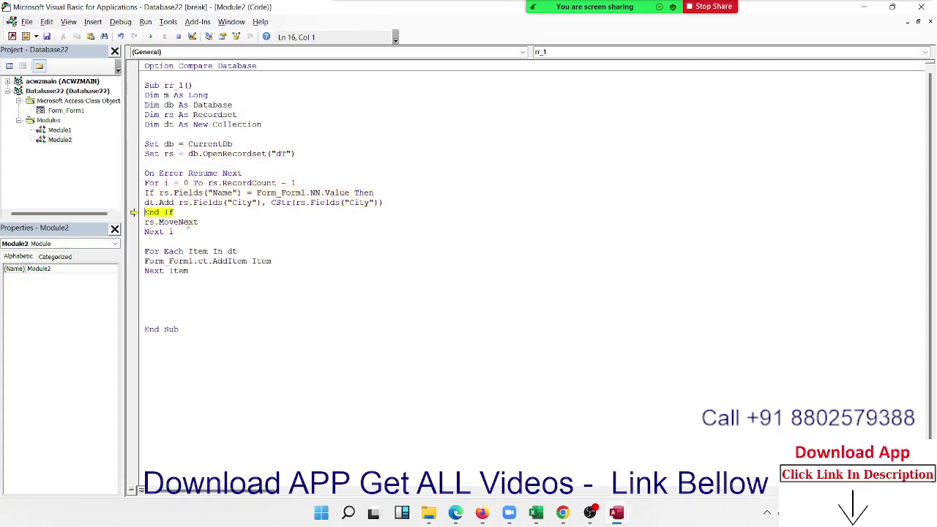
{"action": "key", "text": "F8"}
{"action": "key", "text": "F8"}
{"action": "key", "text": "F8"}
{"action": "key", "text": "F8"}
{"action": "key", "text": "F8"}
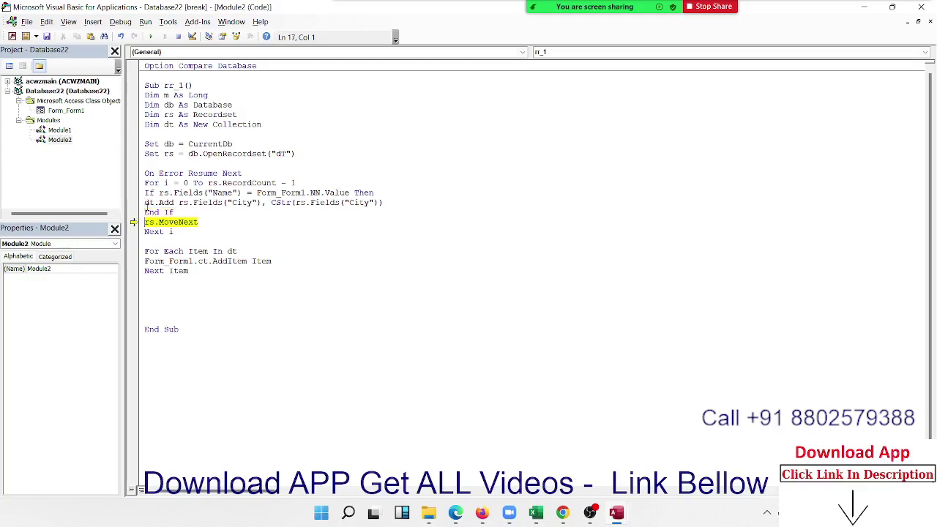
{"action": "key", "text": "F8"}
{"action": "key", "text": "F8"}
{"action": "key", "text": "F8"}
{"action": "key", "text": "F8"}
{"action": "key", "text": "F8"}
{"action": "key", "text": "F8"}
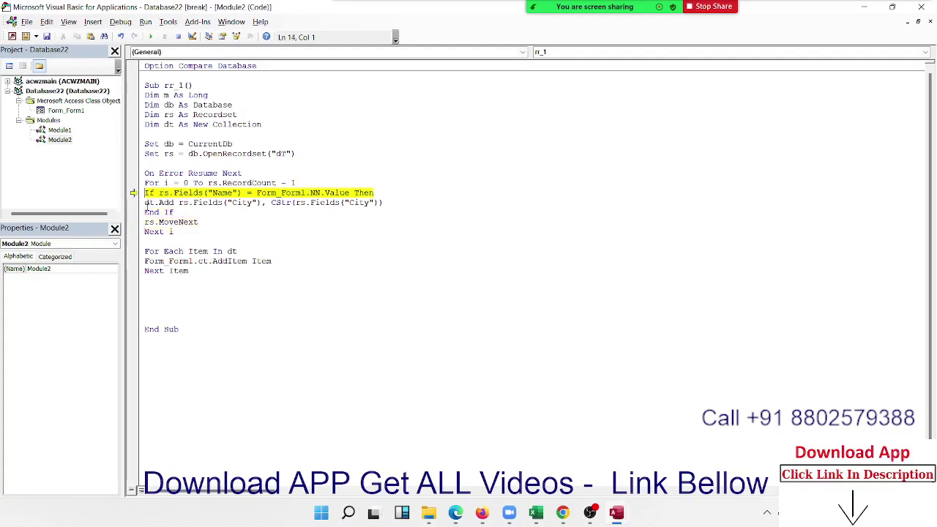
{"action": "key", "text": "F8"}
{"action": "key", "text": "F8"}
{"action": "key", "text": "F8"}
{"action": "key", "text": "F8"}
{"action": "key", "text": "F8"}
{"action": "key", "text": "F8"}
{"action": "key", "text": "F8"}
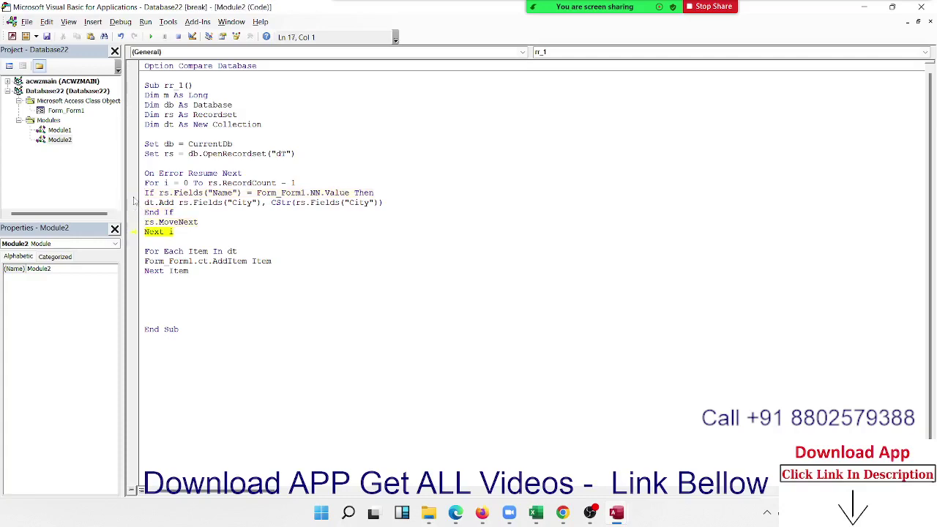
{"action": "key", "text": "F8"}
{"action": "key", "text": "F8"}
{"action": "key", "text": "F8"}
{"action": "key", "text": "F8"}
{"action": "key", "text": "F8"}
{"action": "key", "text": "F8"}
{"action": "key", "text": "F8"}
{"action": "key", "text": "F8"}
{"action": "key", "text": "F8"}
{"action": "key", "text": "F8"}
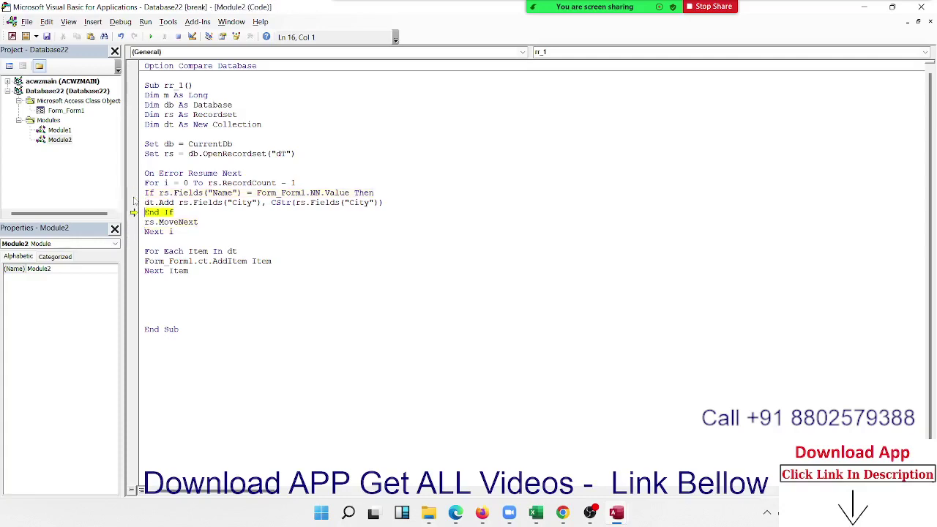
{"action": "key", "text": "F8"}
{"action": "key", "text": "F8"}
{"action": "key", "text": "F8"}
{"action": "key", "text": "F8"}
{"action": "key", "text": "F8"}
Move execution ahead to the For Each loop and step through adding the cities.
{"action": "left_click_drag", "start_coordinate": [133, 212], "coordinate": [133, 251]}
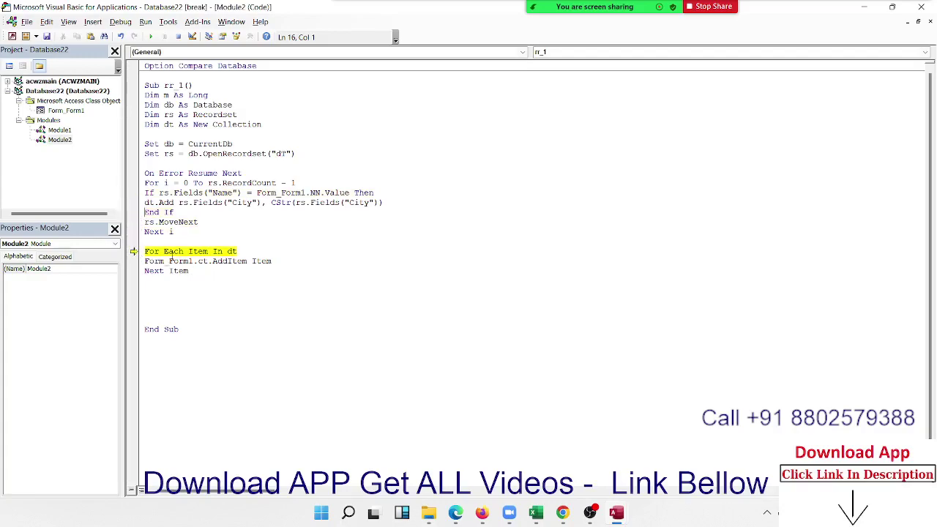
{"action": "key", "text": "F8"}
{"action": "key", "text": "F8"}
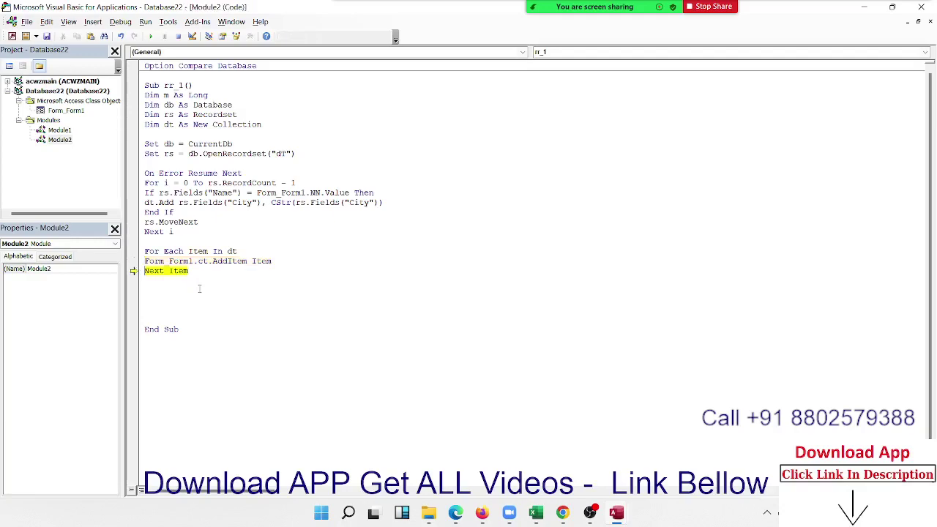
{"action": "key", "text": "F8"}
{"action": "key", "text": "F8"}
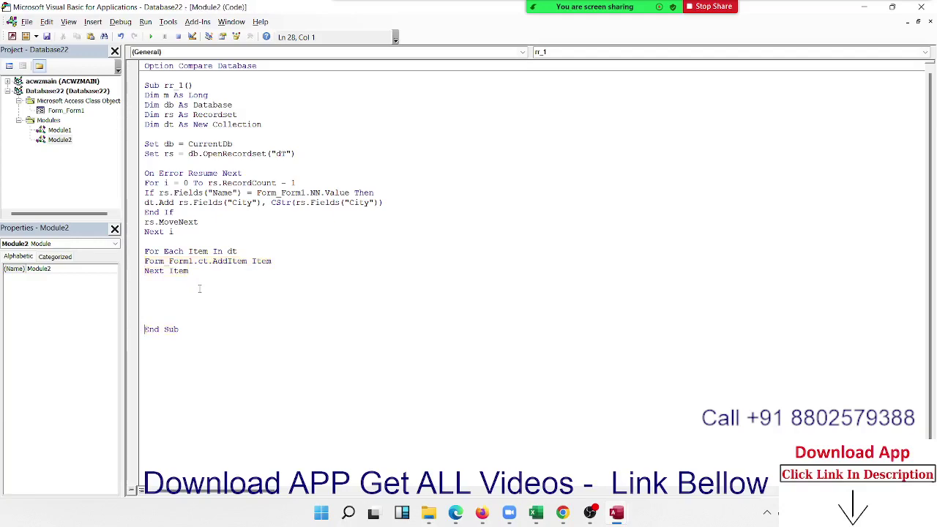
Run Total Data on Form1 with Puja entered and confirm the List3 box stays empty.
{"action": "double_click", "coordinate": [202, 261]}
{"action": "key", "text": "alt+Tab"}
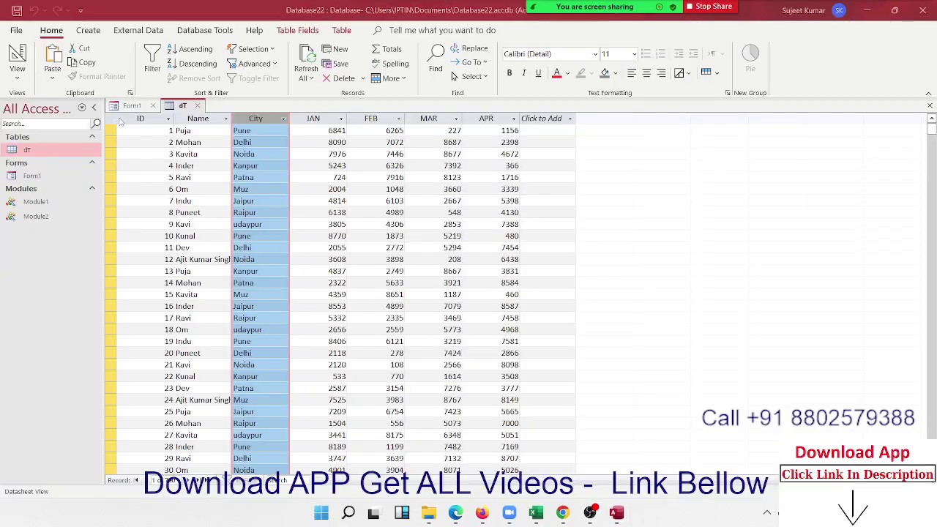
{"action": "left_click", "coordinate": [132, 107]}
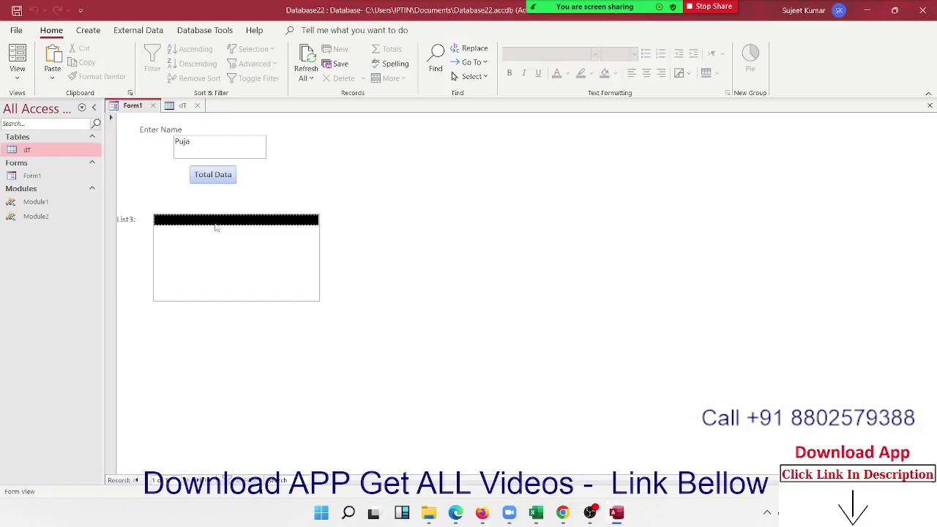
{"action": "left_click", "coordinate": [214, 174]}
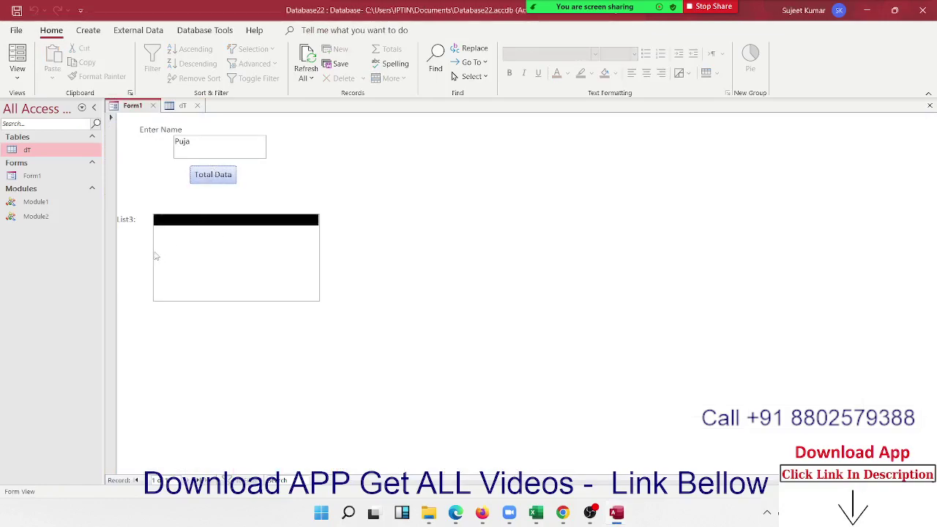
{"action": "left_click", "coordinate": [203, 141]}
{"action": "left_click", "coordinate": [213, 174]}
{"action": "left_click", "coordinate": [217, 234]}
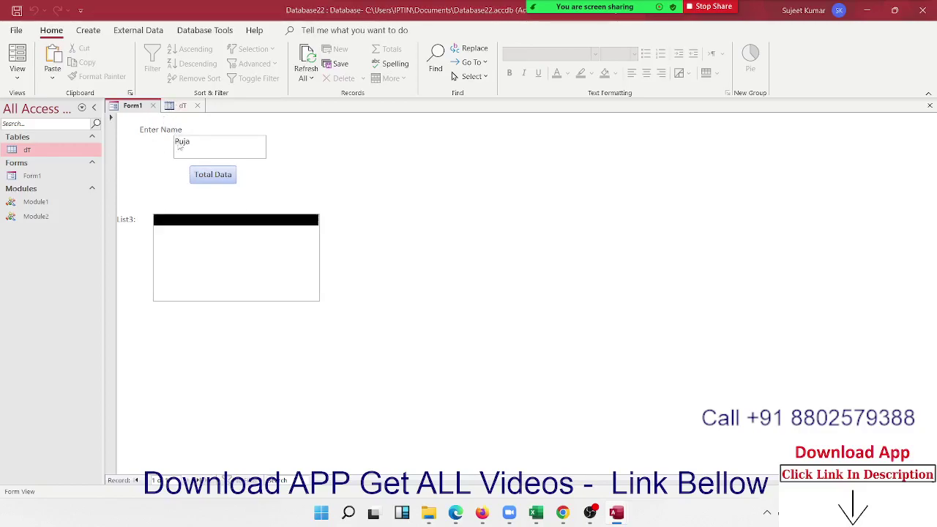
{"action": "key", "text": "alt+Tab"}
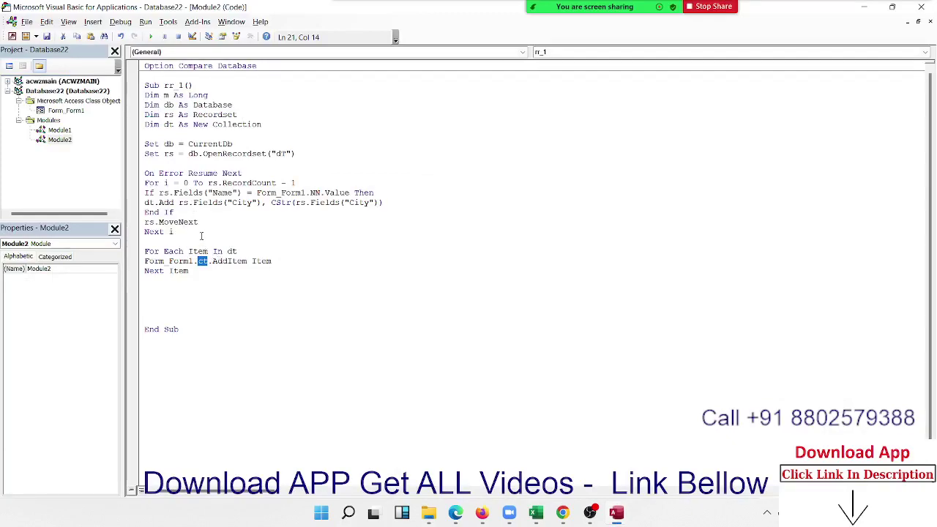
Change the list-filling line to Form_Form1.ct.AddItem(R) = Item.
{"action": "left_click", "coordinate": [220, 281]}
{"action": "double_click", "coordinate": [269, 248]}
{"action": "key", "text": "Down"}
{"action": "key", "text": "Down"}
{"action": "key", "text": "ctrl+Left"}
{"action": "key", "text": "shift+End"}
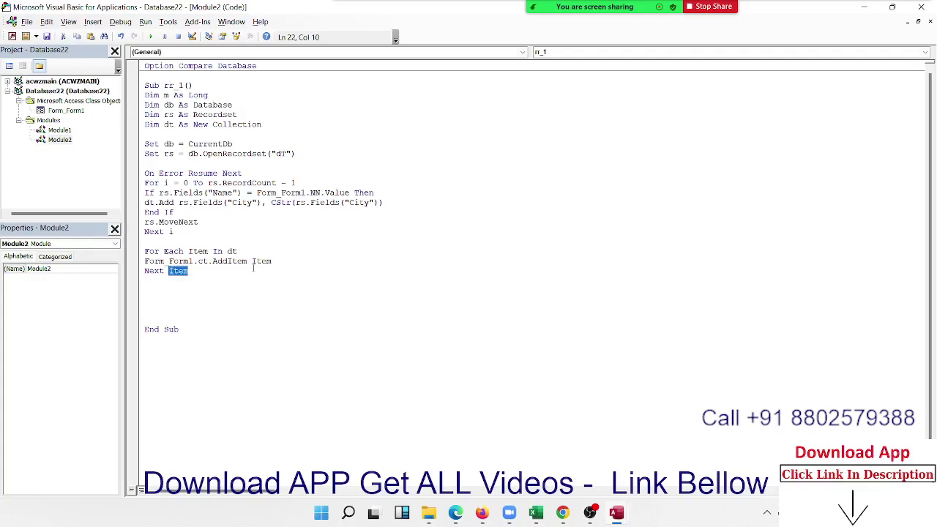
{"action": "left_click", "coordinate": [249, 262]}
{"action": "type", "text": "("}
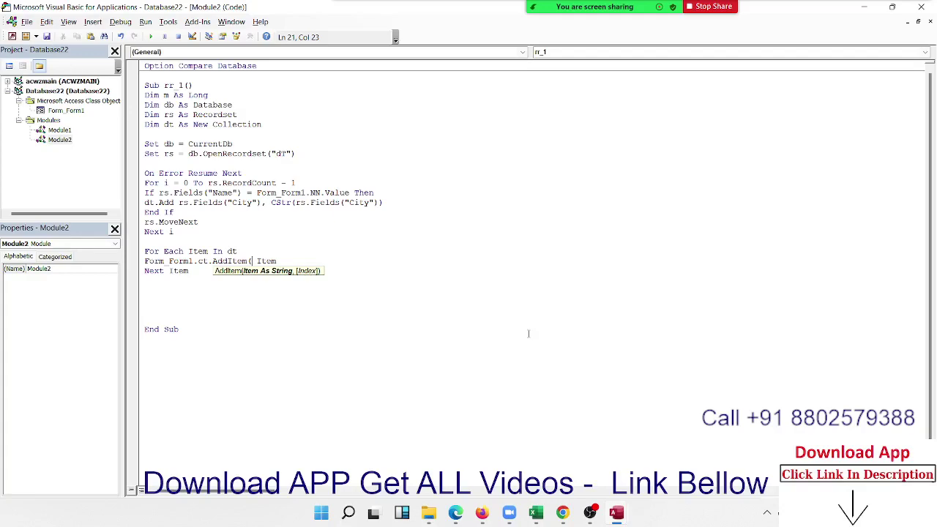
{"action": "type", "text": "r"}
{"action": "type", "text": ")"}
{"action": "left_click", "coordinate": [525, 331]}
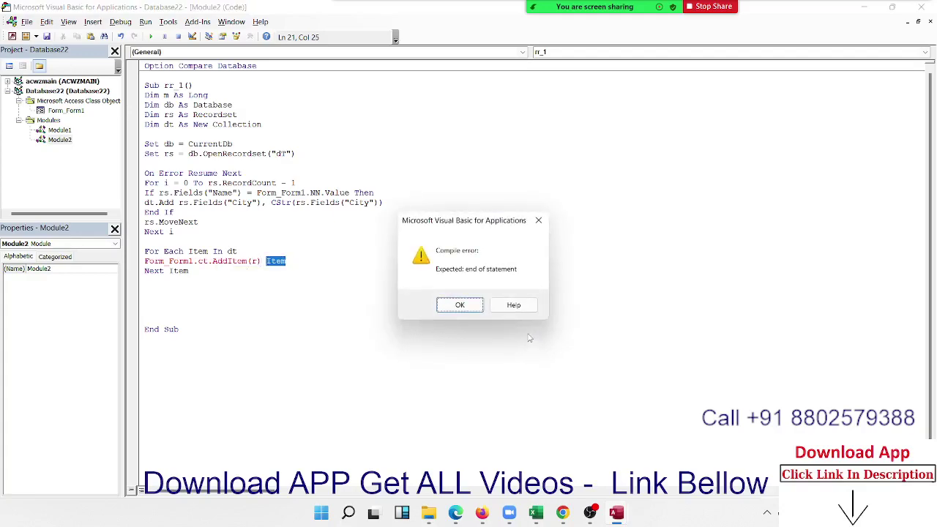
{"action": "key", "text": "Return"}
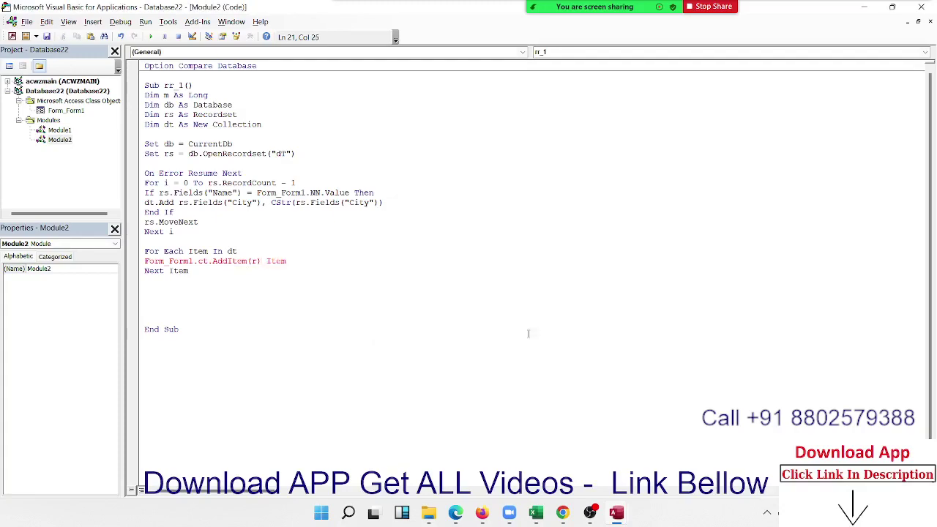
{"action": "type", "text": "="}
Add an R = R + 1 counter line under For Each Item In dt and run the procedure.
{"action": "key", "text": "Up"}
{"action": "key", "text": "Return"}
{"action": "type", "text": "r="}
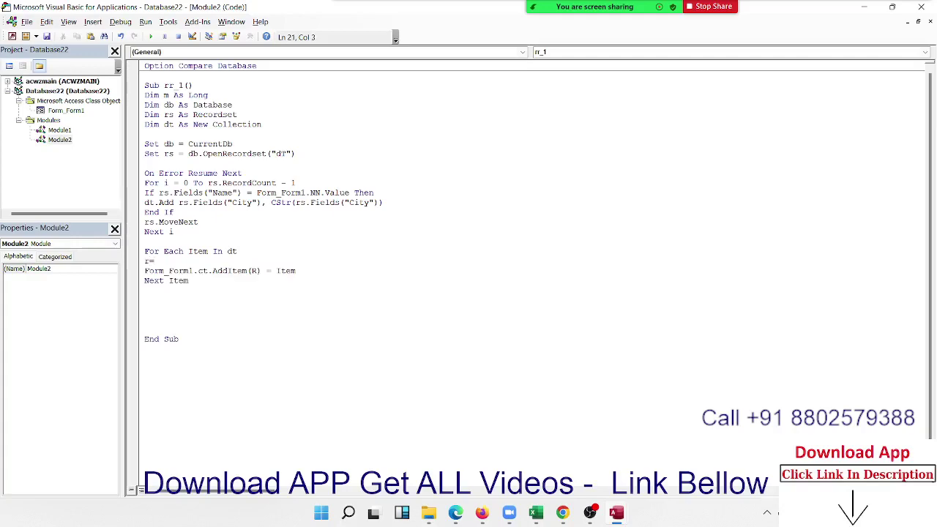
{"action": "type", "text": "+1"}
{"action": "key", "text": "Down"}
{"action": "left_click", "coordinate": [251, 173]}
{"action": "left_click", "coordinate": [150, 37]}
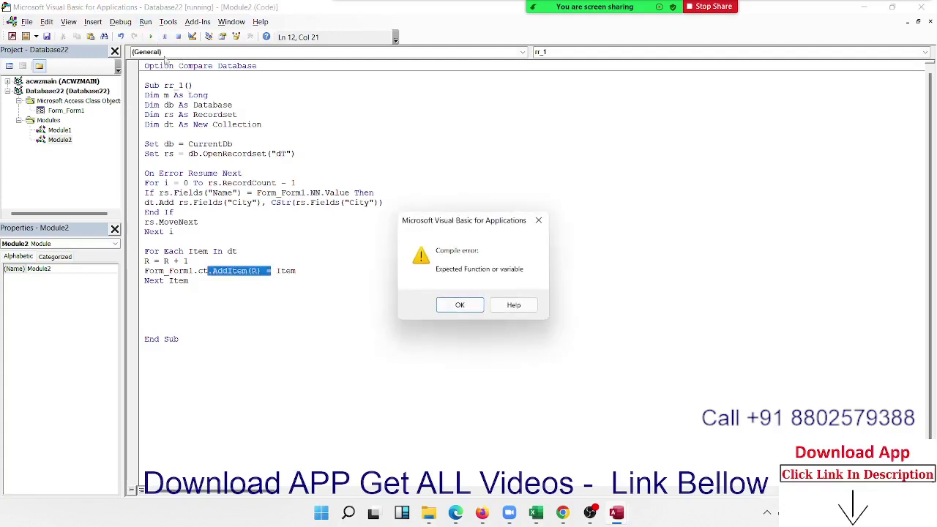
Dismiss the Expected Function or variable error and reset the paused run.
{"action": "left_click", "coordinate": [452, 311]}
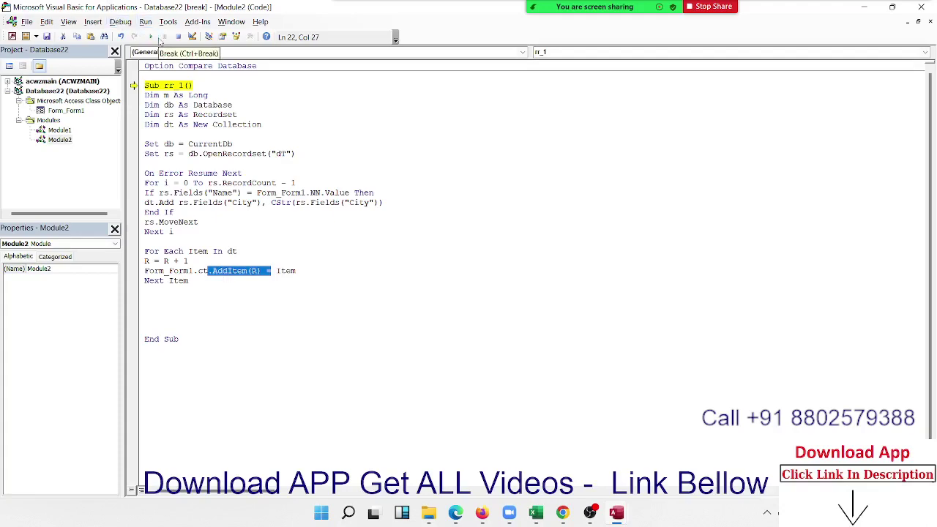
{"action": "left_click", "coordinate": [230, 310]}
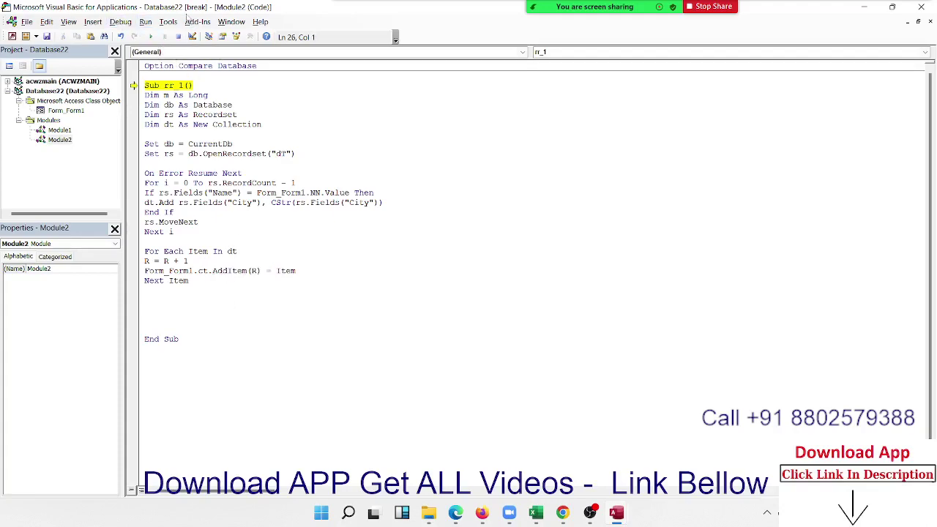
{"action": "left_click", "coordinate": [177, 35]}
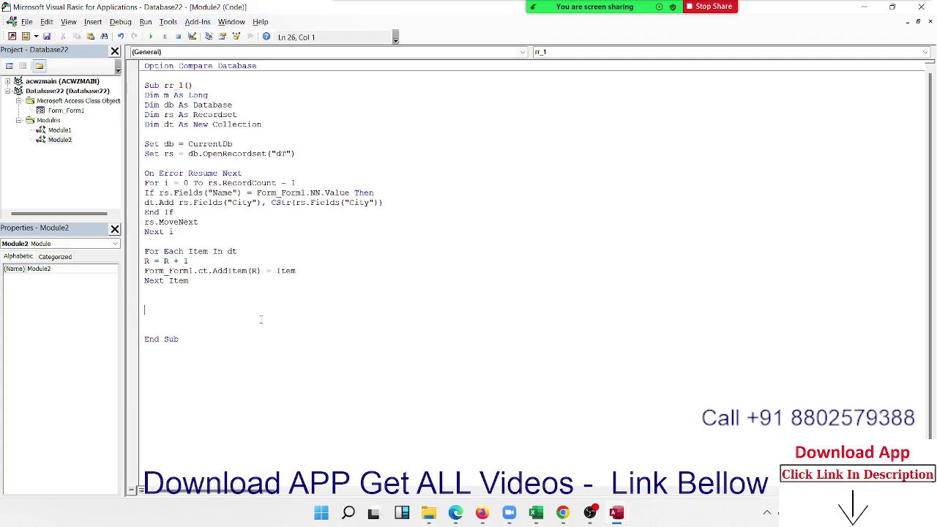
Rewrite the line as Form_Form1.ct.AddItem Item, R and return to Access.
{"action": "left_click", "coordinate": [261, 271]}
{"action": "key", "text": "BackSpace"}
{"action": "key", "text": "BackSpace"}
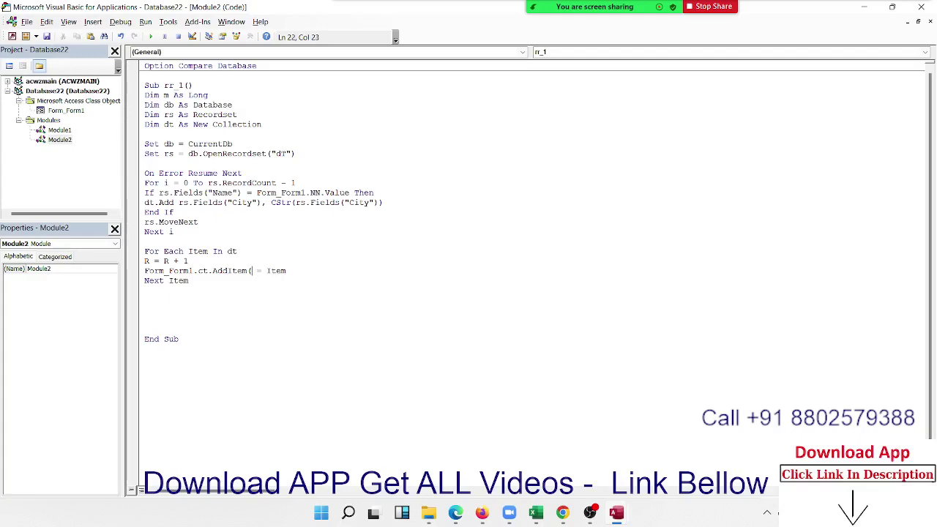
{"action": "key", "text": "BackSpace"}
{"action": "type", "text": "("}
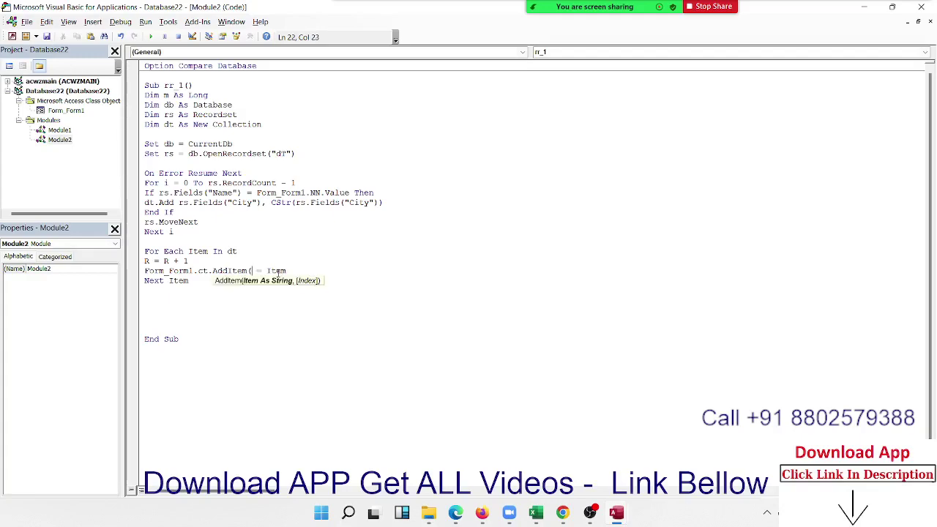
{"action": "key", "text": "Down"}
{"action": "key", "text": "Return"}
{"action": "key", "text": "Delete"}
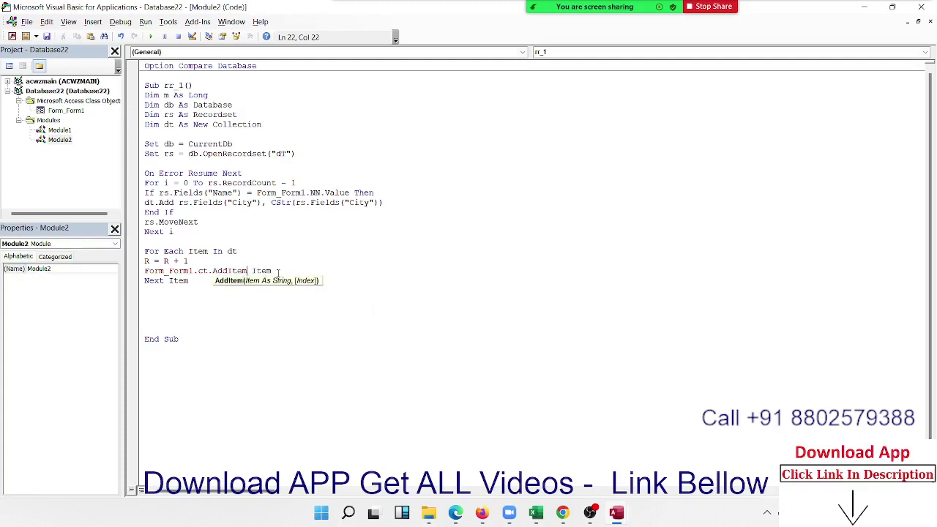
{"action": "key", "text": "BackSpace"}
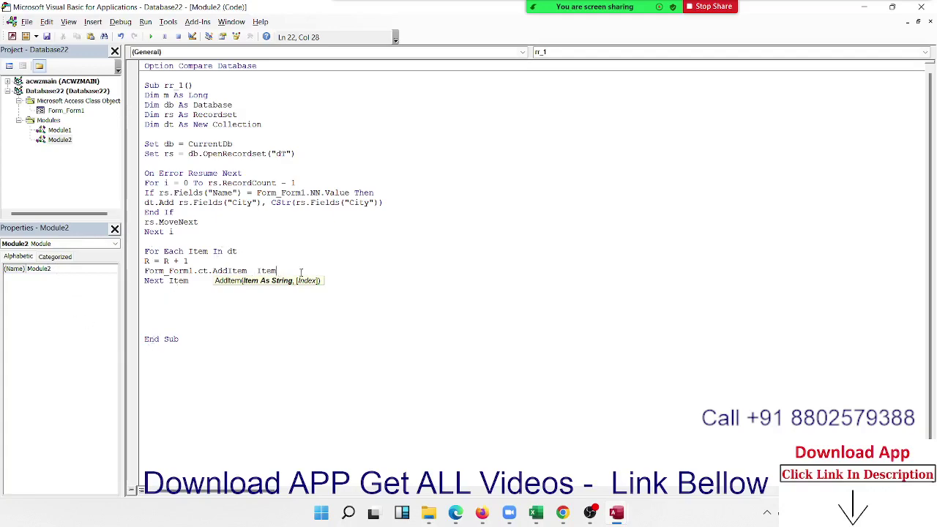
{"action": "type", "text": ","}
{"action": "type", "text": " R"}
{"action": "left_click", "coordinate": [212, 270]}
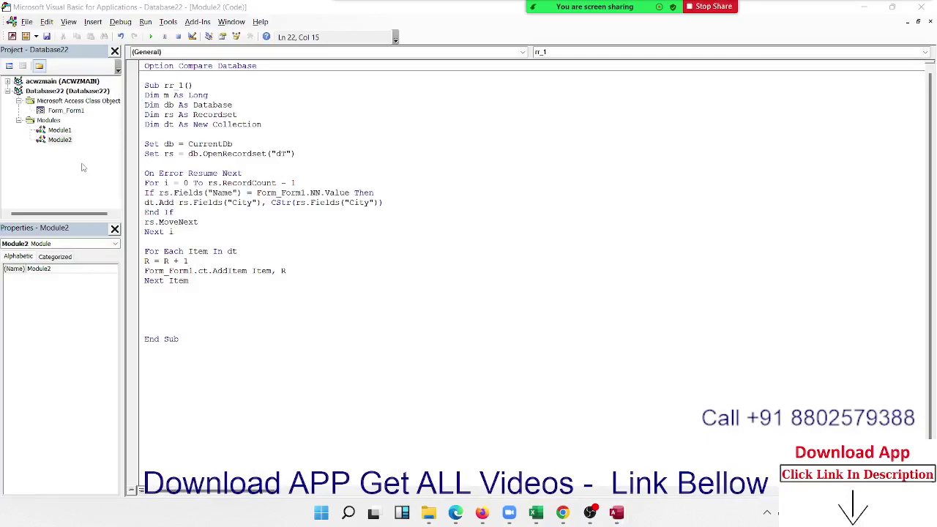
{"action": "key", "text": "alt+Tab"}
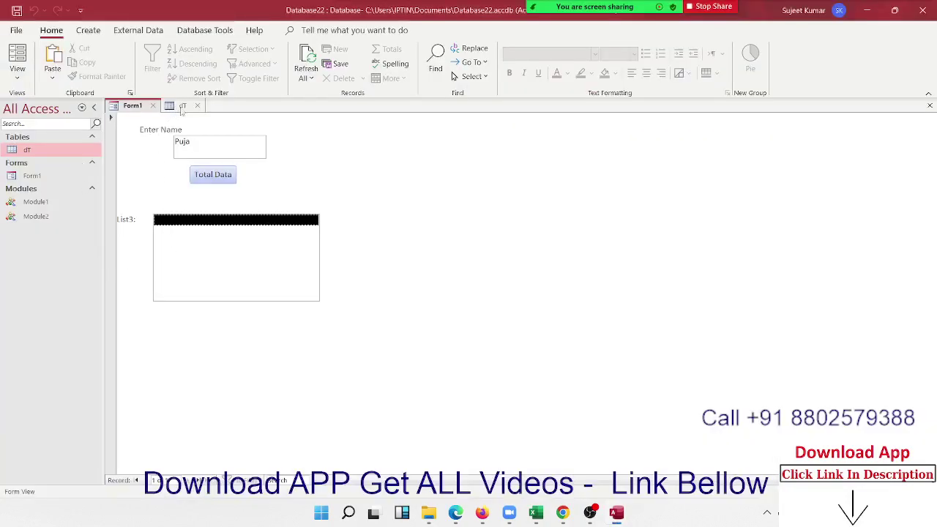
Reopen Form1, enter Puja as the name, run Total Data, and return to Module2.
{"action": "left_click", "coordinate": [153, 107]}
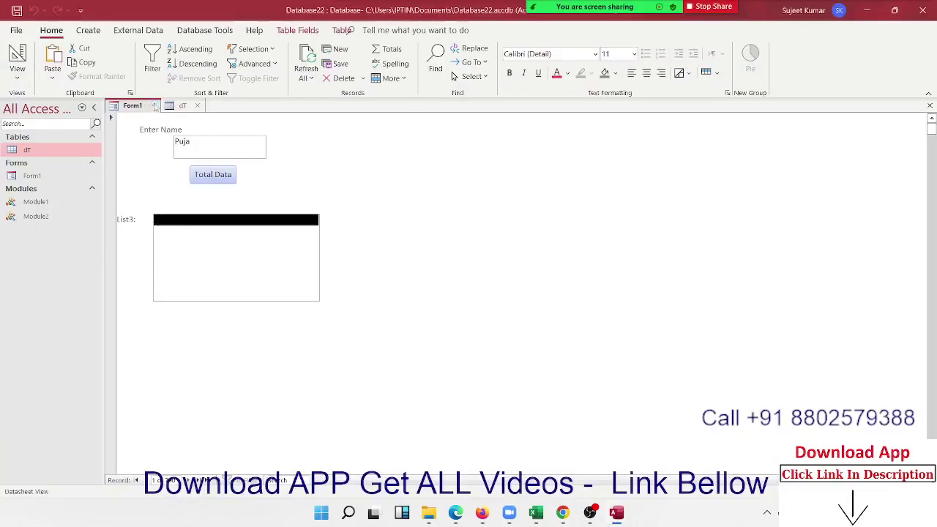
{"action": "double_click", "coordinate": [51, 176]}
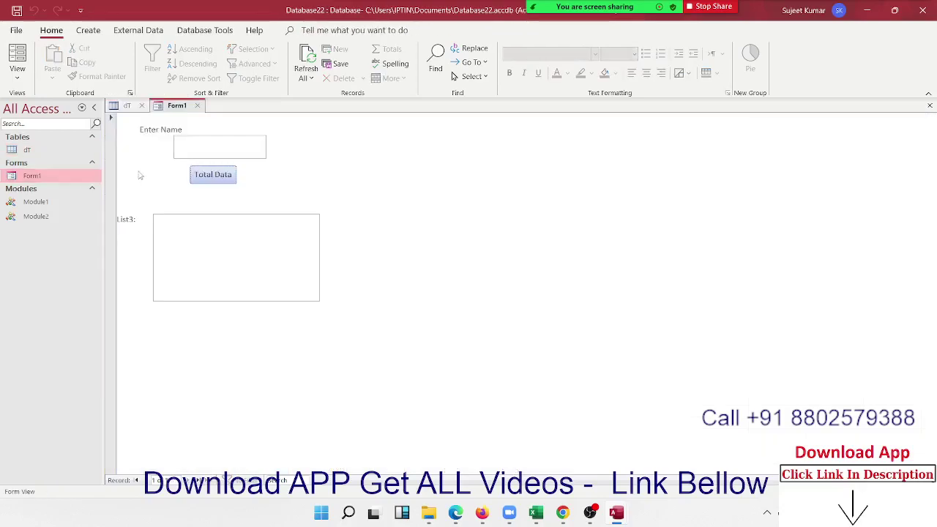
{"action": "type", "text": "Puja"}
{"action": "left_click", "coordinate": [203, 177]}
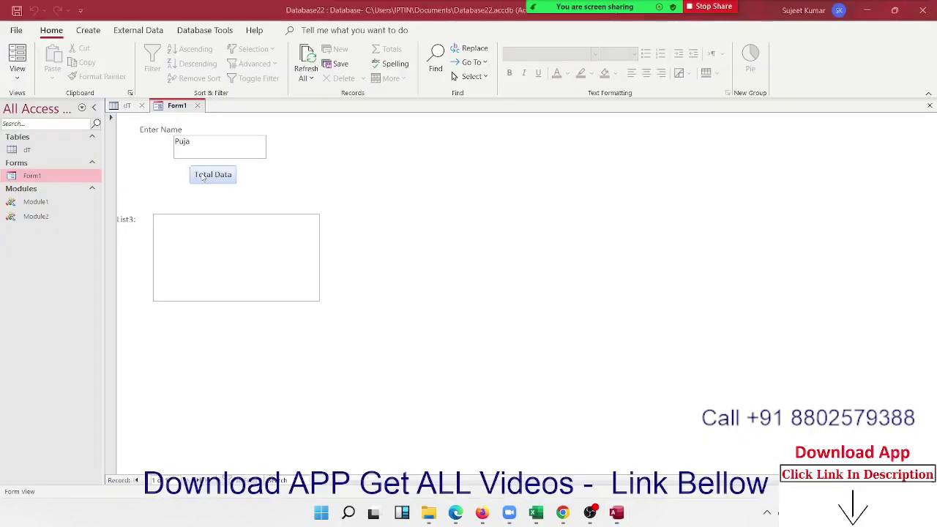
{"action": "key", "text": "alt+Tab"}
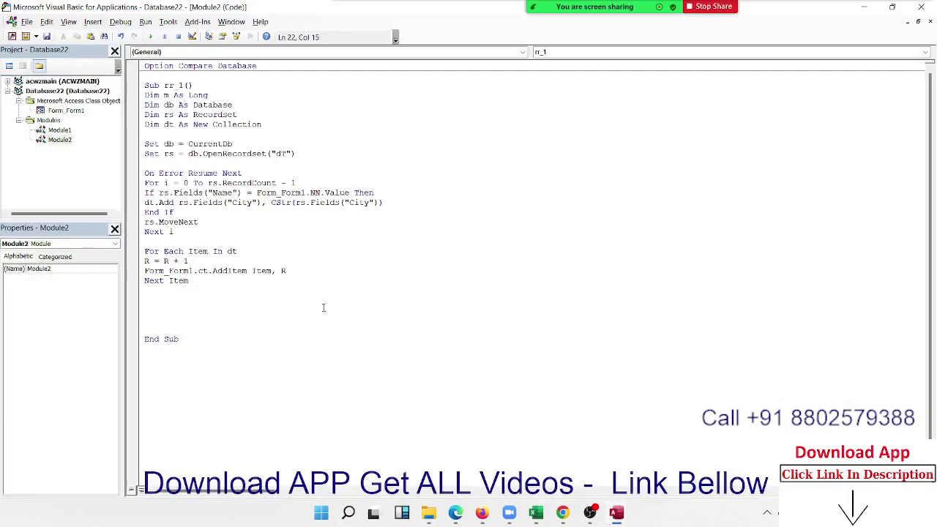
Erase '.AddItem Item, R' on line 22 back to Form_Form1.ct, trying and removing .list and .data.
{"action": "left_click", "coordinate": [288, 270]}
{"action": "double_click", "coordinate": [242, 272]}
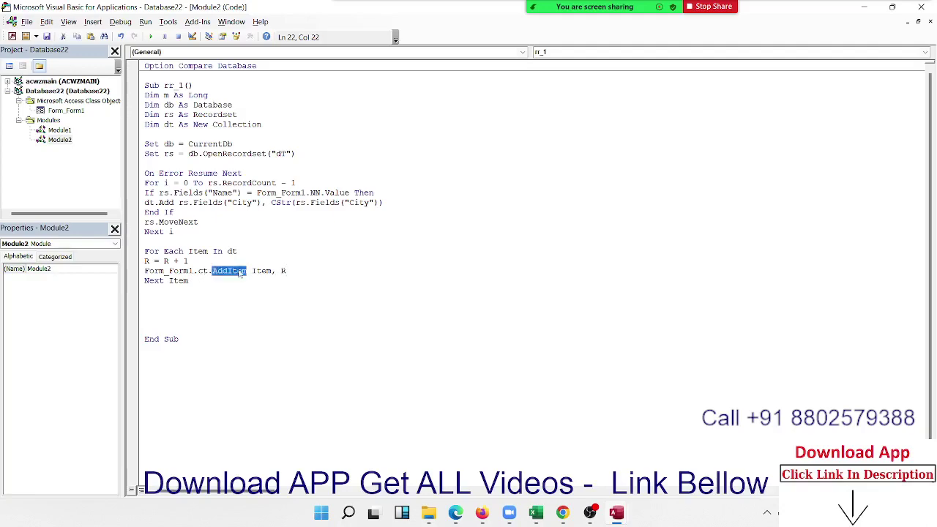
{"action": "left_click", "coordinate": [317, 273]}
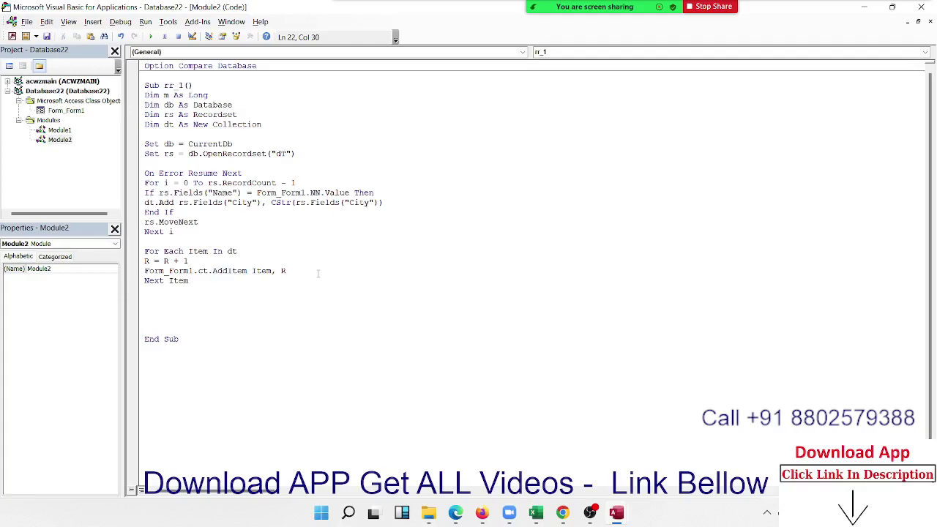
{"action": "key", "text": "BackSpace"}
{"action": "key", "text": "BackSpace"}
{"action": "key", "text": "BackSpace"}
{"action": "key", "text": "BackSpace"}
{"action": "key", "text": "BackSpace"}
{"action": "key", "text": "BackSpace"}
{"action": "key", "text": "BackSpace"}
{"action": "key", "text": "BackSpace"}
{"action": "key", "text": "BackSpace"}
{"action": "key", "text": "BackSpace"}
{"action": "type", "text": ".ct."}
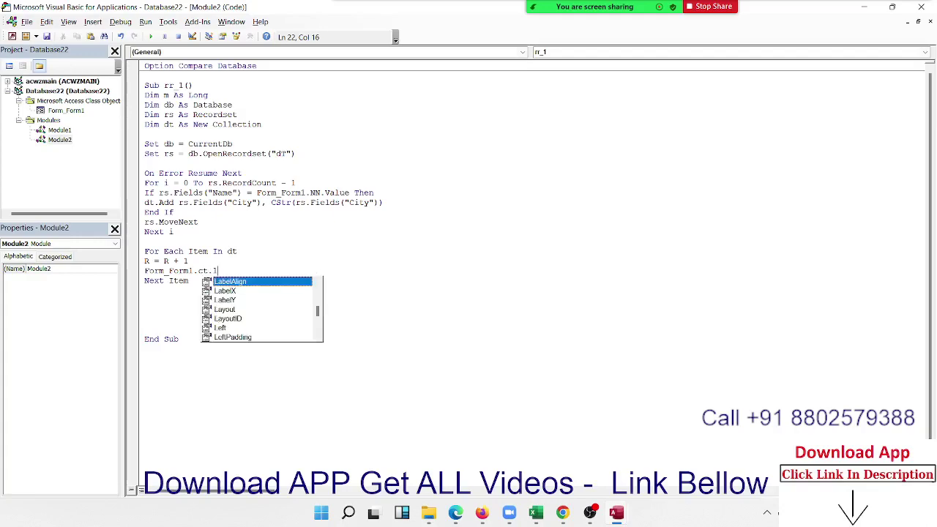
{"action": "type", "text": "lis"}
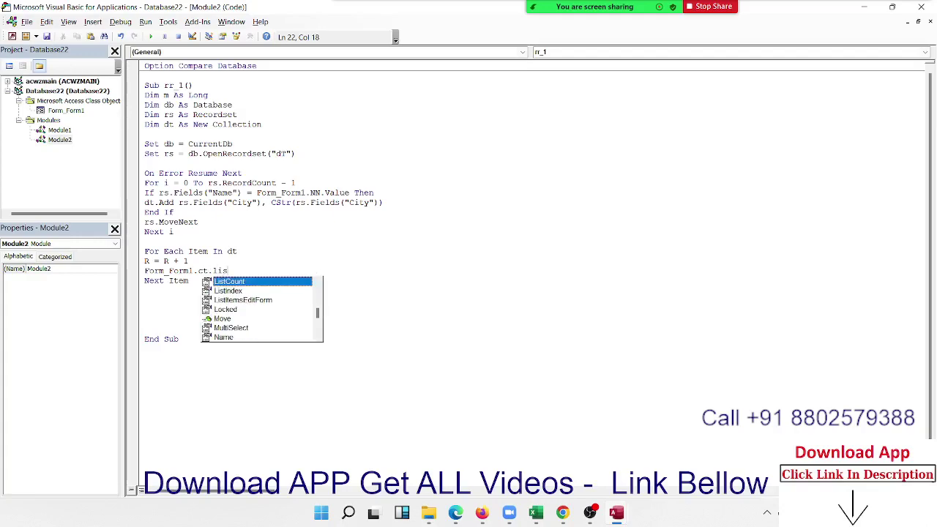
{"action": "type", "text": "t"}
{"action": "key", "text": "BackSpace"}
{"action": "key", "text": "BackSpace"}
{"action": "key", "text": "BackSpace"}
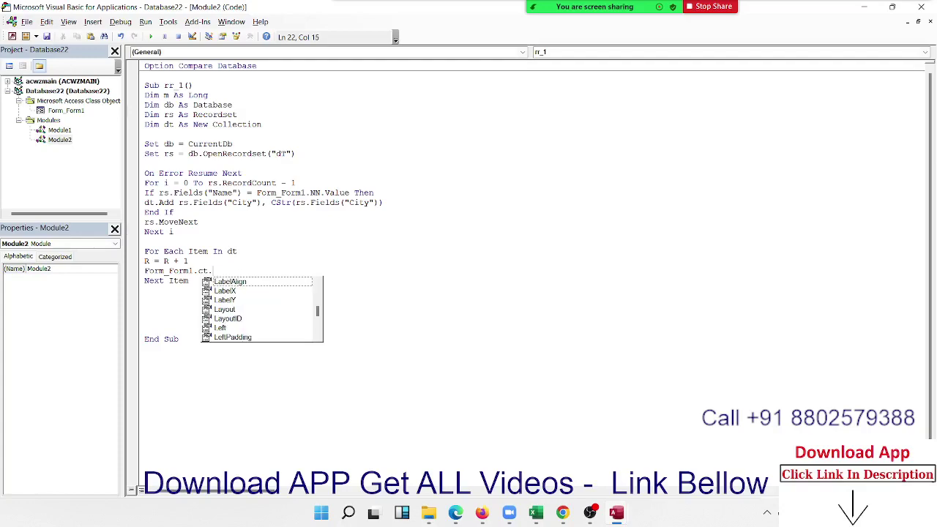
{"action": "key", "text": "BackSpace"}
{"action": "key", "text": "BackSpace"}
{"action": "type", "text": ".d"}
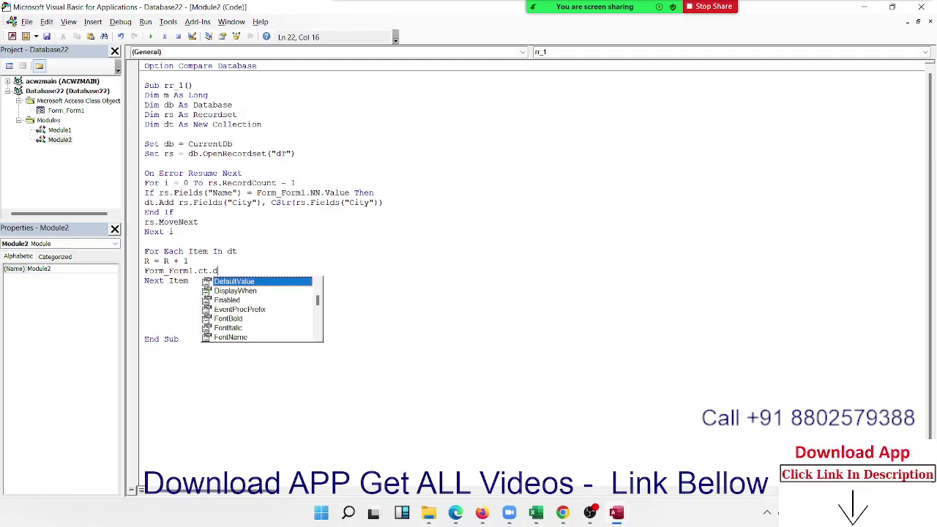
{"action": "type", "text": "ata"}
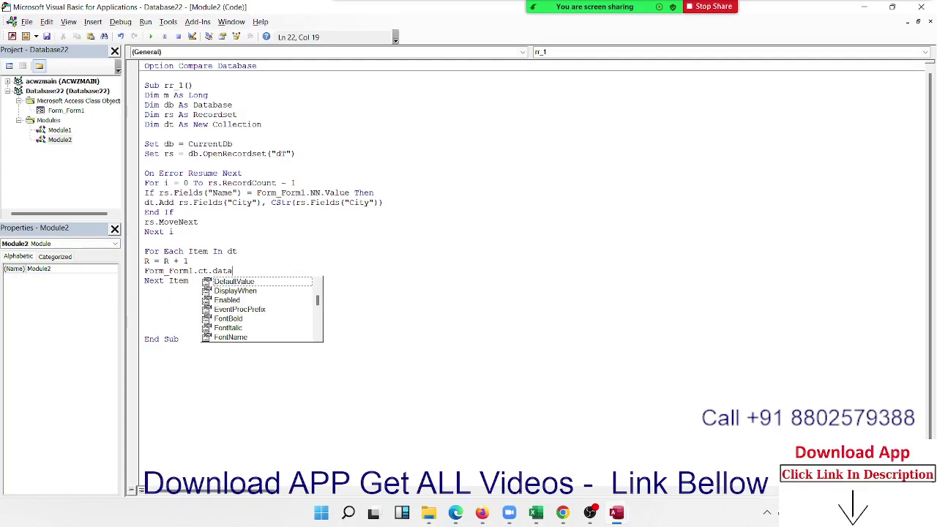
{"action": "key", "text": "BackSpace"}
{"action": "key", "text": "BackSpace"}
{"action": "key", "text": "BackSpace"}
{"action": "key", "text": "BackSpace"}
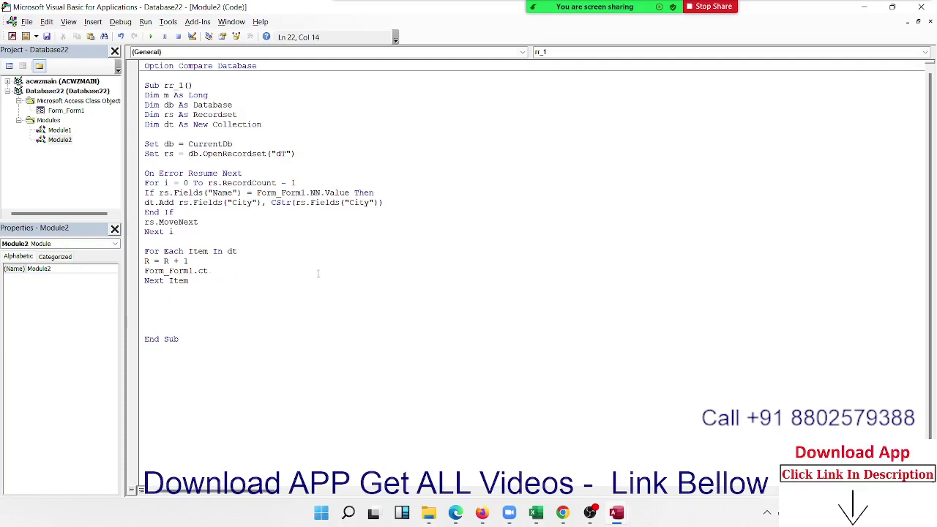
{"action": "type", "text": ","}
{"action": "key", "text": "BackSpace"}
Browse the ct list box members and insert ItemData after Form_Form1.ct.
{"action": "type", "text": "."}
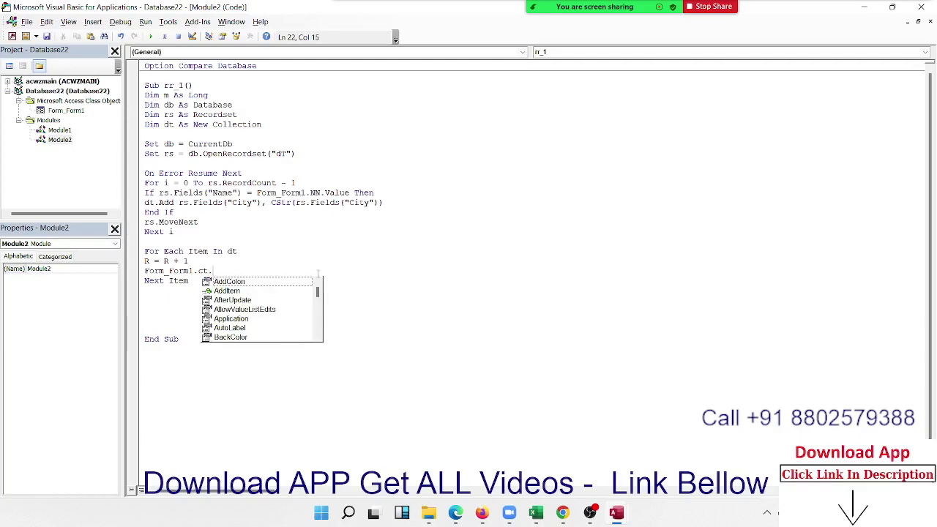
{"action": "key", "text": "Down"}
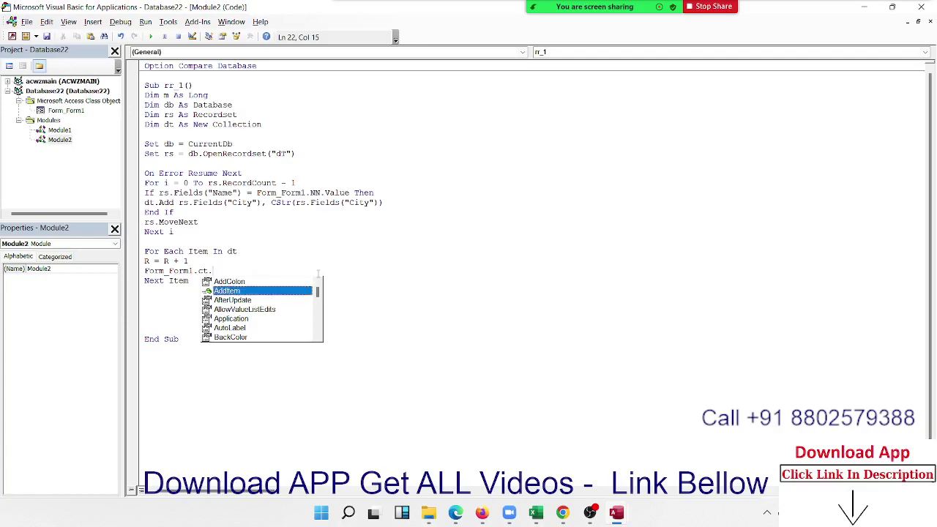
{"action": "key", "text": "Down"}
{"action": "key", "text": "Down"}
{"action": "key", "text": "Up"}
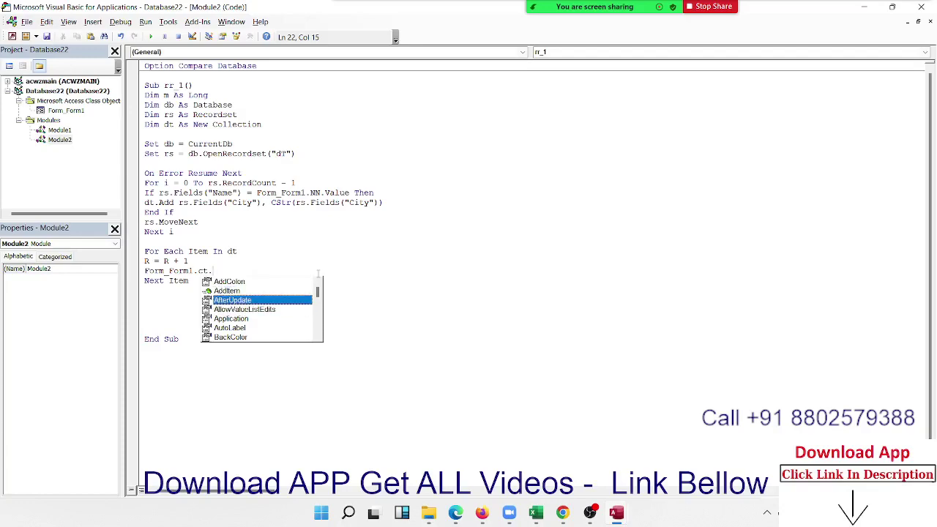
{"action": "key", "text": "Down"}
{"action": "key", "text": "Down"}
{"action": "key", "text": "Down"}
{"action": "key", "text": "Down"}
{"action": "key", "text": "Down"}
{"action": "key", "text": "Down"}
{"action": "key", "text": "Down"}
{"action": "key", "text": "Down"}
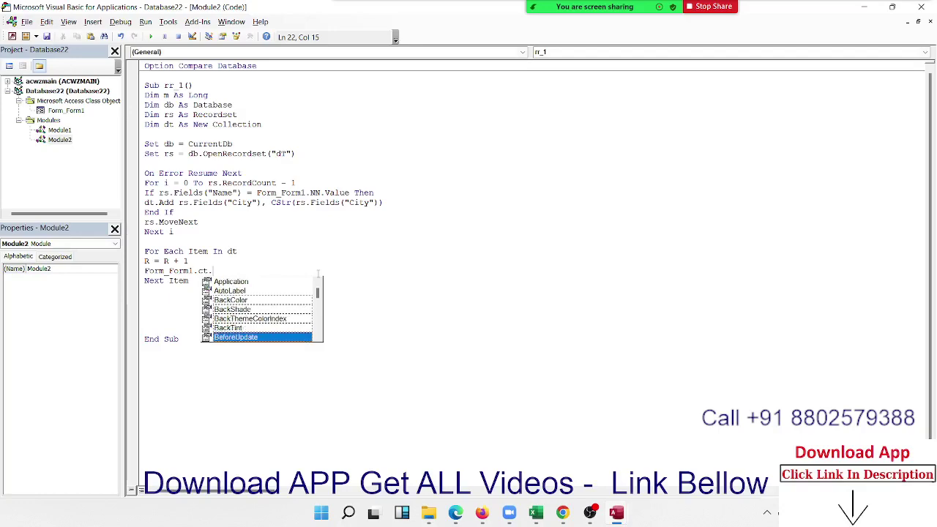
{"action": "key", "text": "Down"}
{"action": "key", "text": "Down"}
{"action": "key", "text": "Down"}
{"action": "key", "text": "Down"}
{"action": "key", "text": "Down"}
{"action": "key", "text": "Down"}
{"action": "key", "text": "Down"}
{"action": "key", "text": "Down"}
{"action": "key", "text": "Down"}
{"action": "key", "text": "Down"}
{"action": "key", "text": "Down"}
{"action": "key", "text": "Down"}
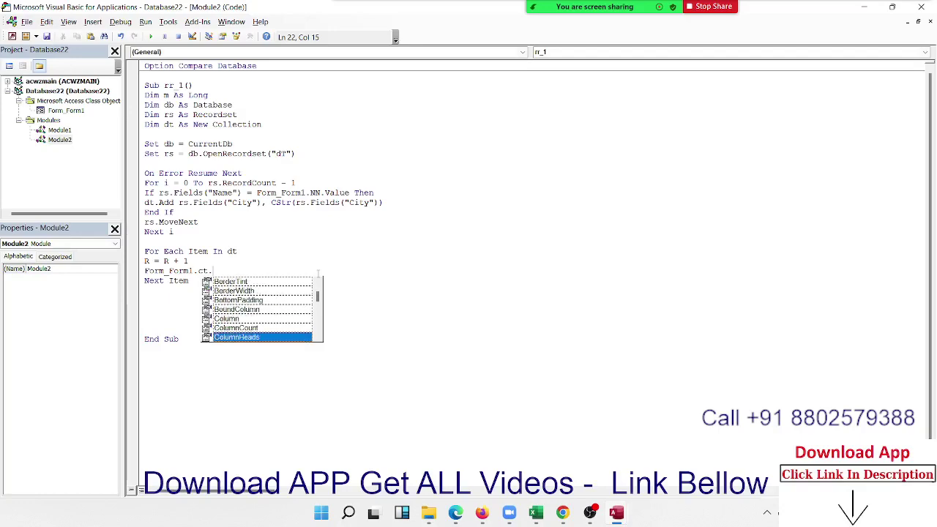
{"action": "key", "text": "Down"}
{"action": "key", "text": "Down"}
{"action": "key", "text": "Down"}
{"action": "key", "text": "Down"}
{"action": "key", "text": "Down"}
{"action": "key", "text": "Down"}
{"action": "key", "text": "Down"}
{"action": "key", "text": "Down"}
{"action": "key", "text": "Down"}
{"action": "key", "text": "Down"}
{"action": "key", "text": "Down"}
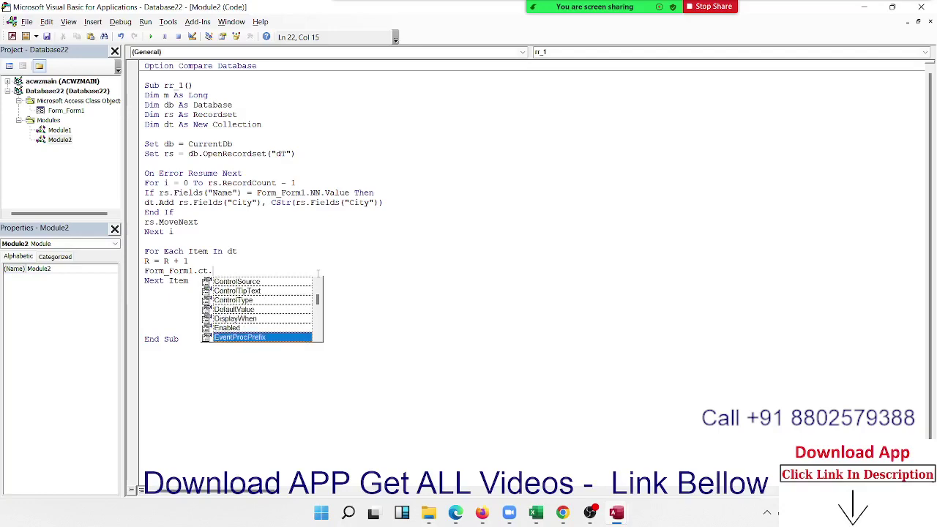
{"action": "key", "text": "Down"}
{"action": "key", "text": "Down"}
{"action": "key", "text": "Down"}
{"action": "key", "text": "Down"}
{"action": "key", "text": "Down"}
{"action": "key", "text": "Down"}
{"action": "key", "text": "Down"}
{"action": "key", "text": "Down"}
{"action": "key", "text": "Down"}
{"action": "key", "text": "Down"}
{"action": "key", "text": "Down"}
{"action": "key", "text": "Down"}
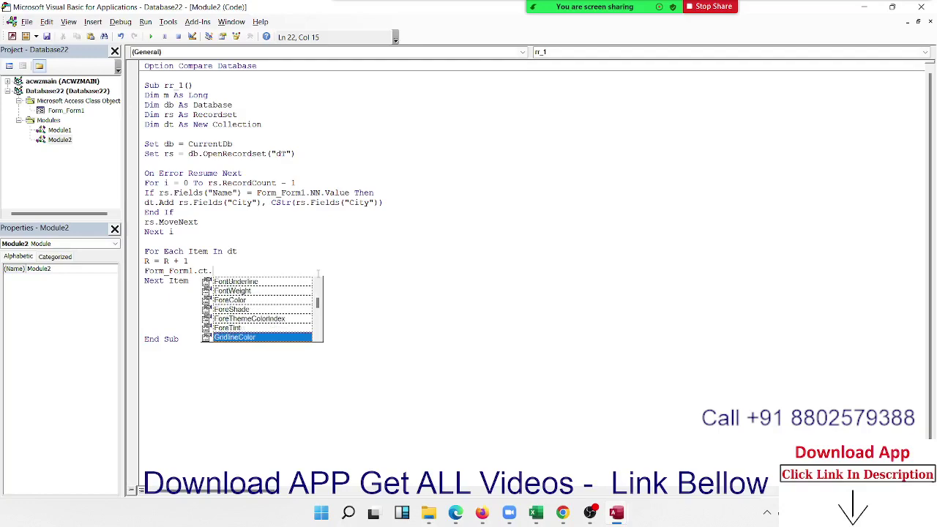
{"action": "key", "text": "Down"}
{"action": "key", "text": "Down"}
{"action": "key", "text": "Down"}
{"action": "key", "text": "Down"}
{"action": "key", "text": "Down"}
{"action": "key", "text": "Down"}
{"action": "key", "text": "Down"}
{"action": "key", "text": "Down"}
{"action": "key", "text": "Down"}
{"action": "key", "text": "Down"}
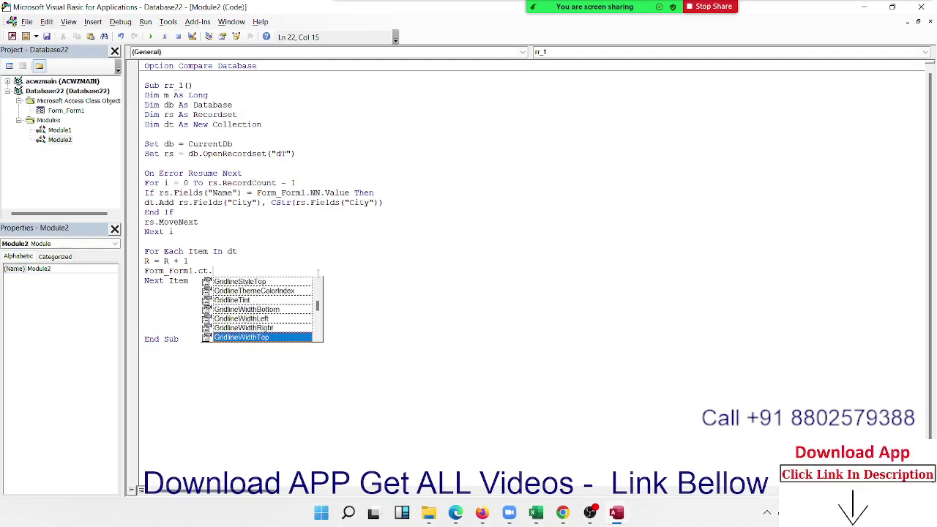
{"action": "key", "text": "Down"}
{"action": "key", "text": "Down"}
{"action": "key", "text": "Down"}
{"action": "key", "text": "Down"}
{"action": "key", "text": "Down"}
{"action": "key", "text": "Down"}
{"action": "key", "text": "Down"}
{"action": "key", "text": "Down"}
{"action": "key", "text": "Down"}
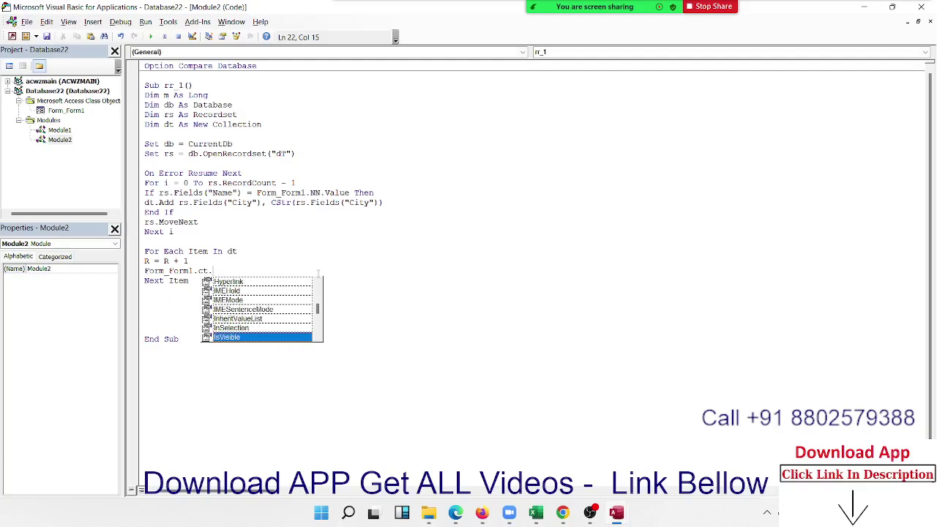
{"action": "key", "text": "Down"}
{"action": "key", "text": "Down"}
{"action": "key", "text": "Down"}
{"action": "key", "text": "Down"}
{"action": "key", "text": "Down"}
{"action": "key", "text": "Up"}
{"action": "key", "text": "Up"}
{"action": "key", "text": "Up"}
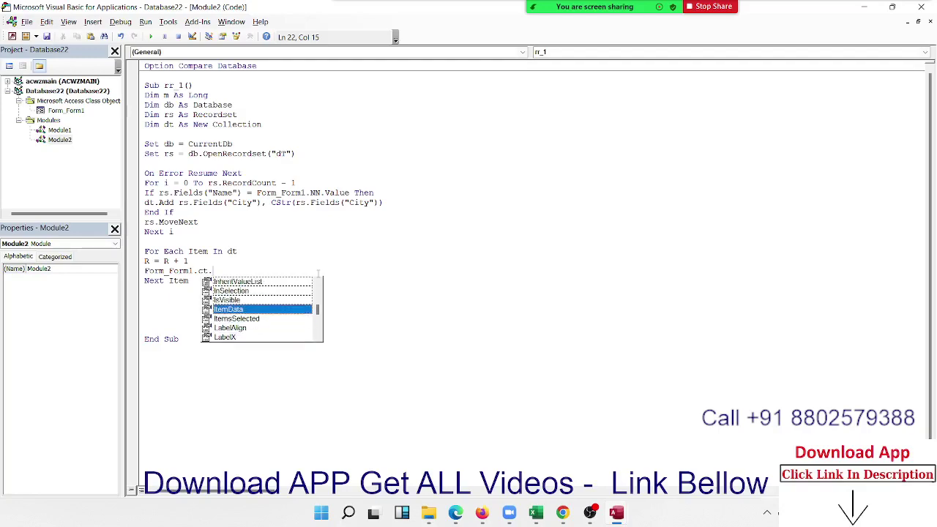
{"action": "key", "text": "Tab"}
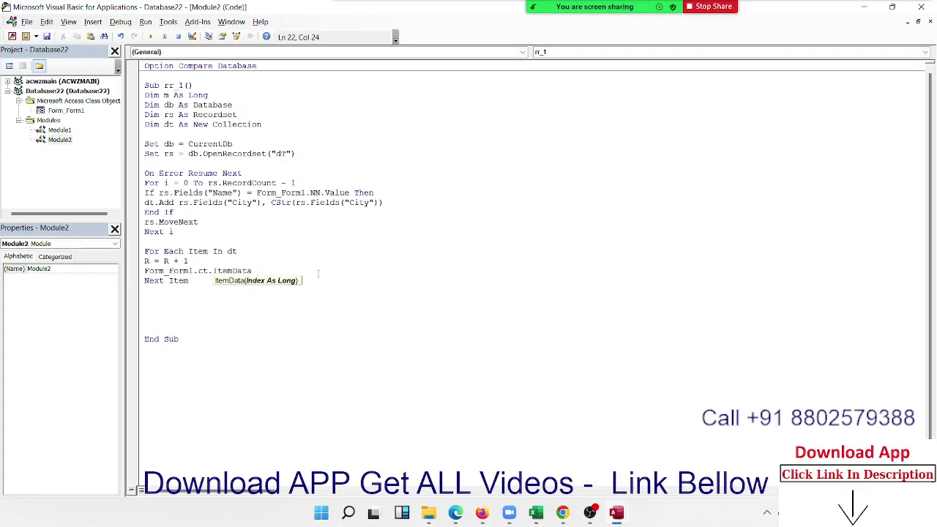
Complete line 22 as Form_Form1.ct.ItemData(R) = Item, fixing the Item typo.
{"action": "key", "text": "BackSpace"}
{"action": "type", "text": "("}
{"action": "type", "text": "r)"}
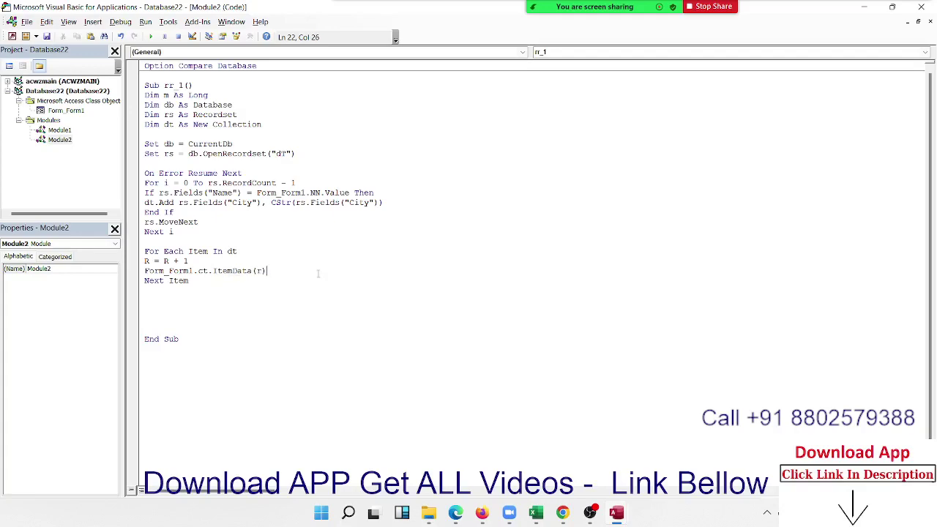
{"action": "type", "text": "="}
{"action": "type", "text": "ityem"}
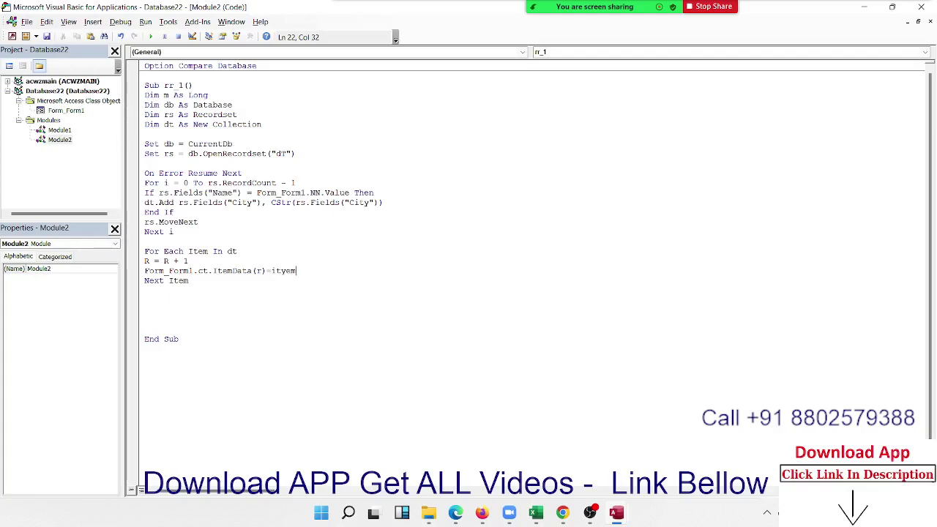
{"action": "key", "text": "BackSpace"}
{"action": "key", "text": "BackSpace"}
{"action": "key", "text": "BackSpace"}
{"action": "type", "text": "em"}
{"action": "key", "text": "Down"}
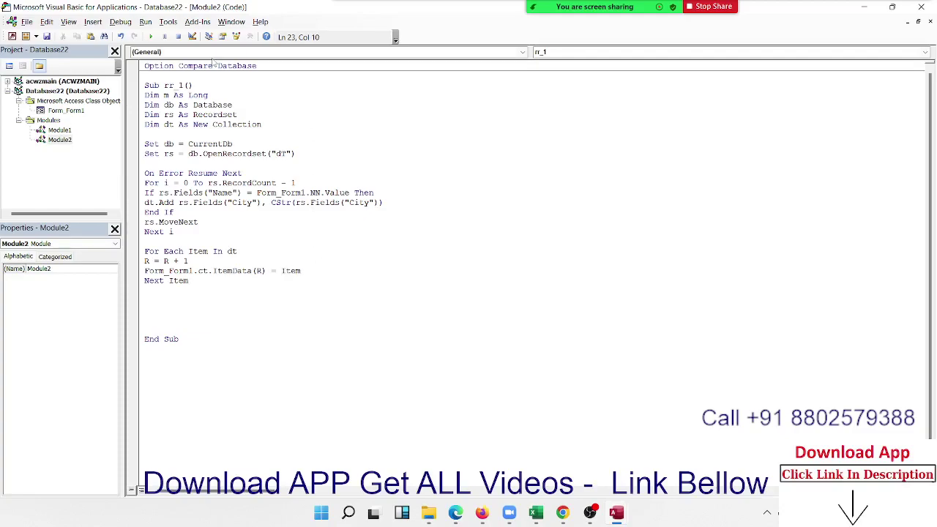
Run Total Data again on Form1 in Access and return to the editor.
{"action": "key", "text": "alt+Tab"}
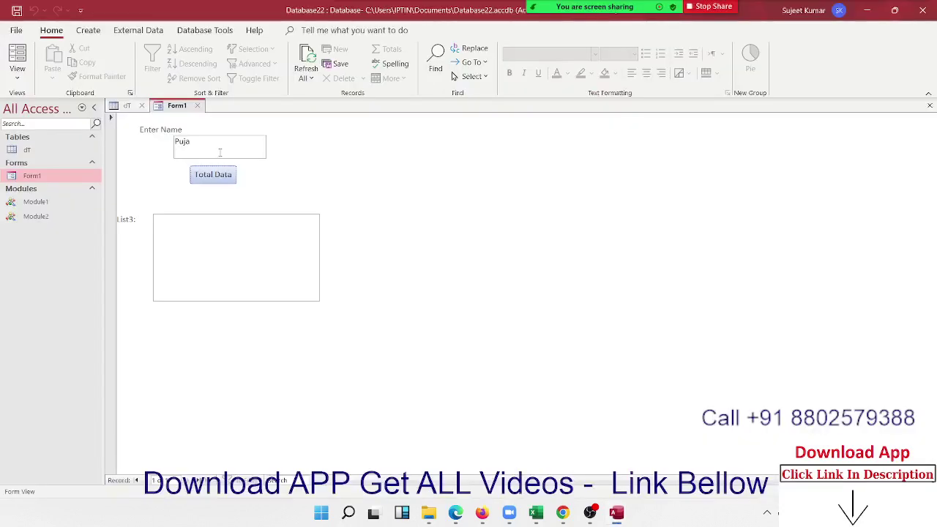
{"action": "left_click", "coordinate": [219, 180]}
{"action": "key", "text": "alt+Tab"}
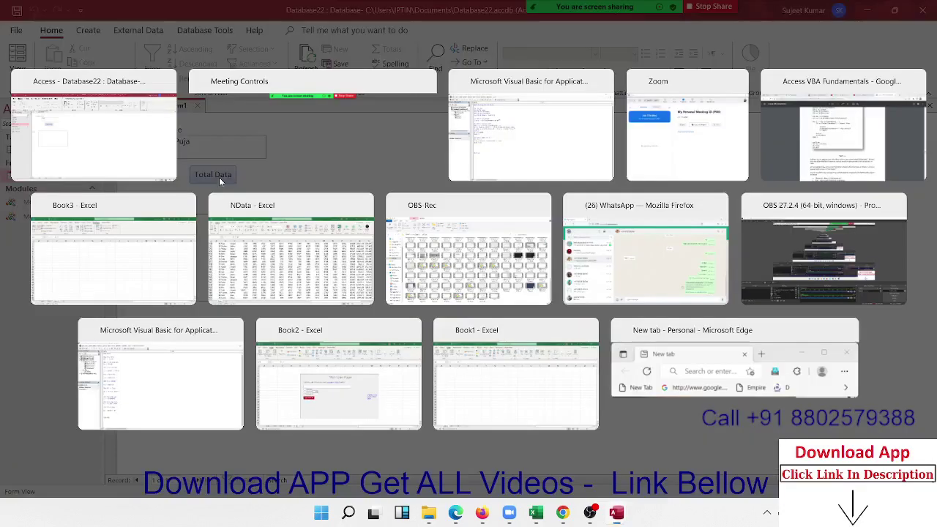